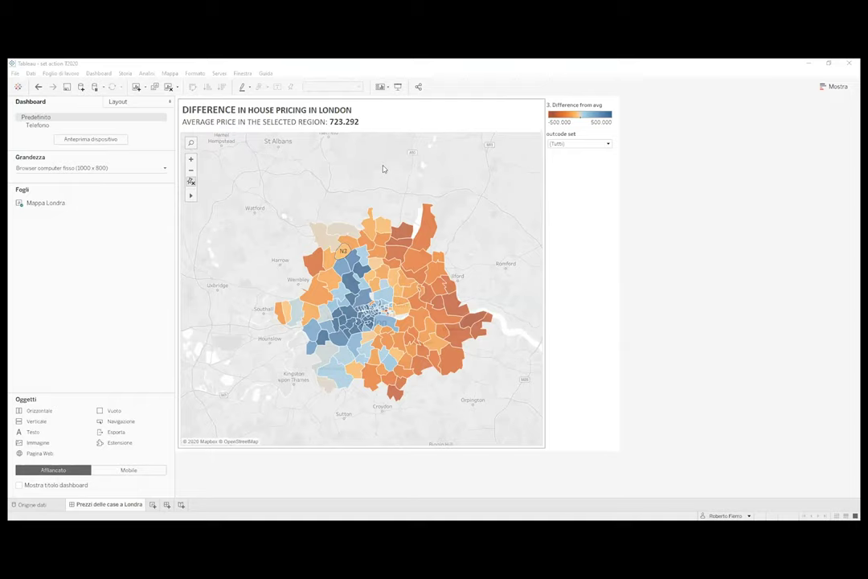
- Compare the map against outcodes N21, N17, N16, EC1R, NW1 and NW10 in turn
left_click(384, 226)
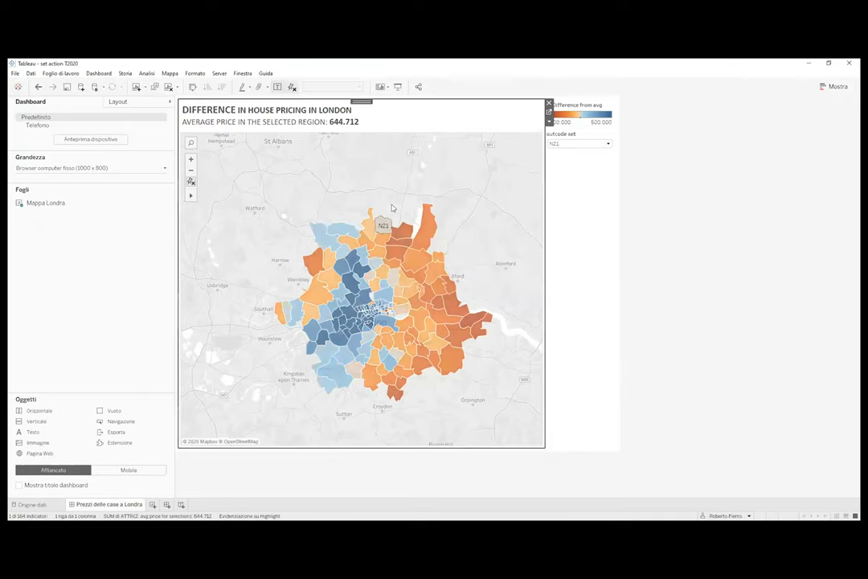
left_click(393, 254)
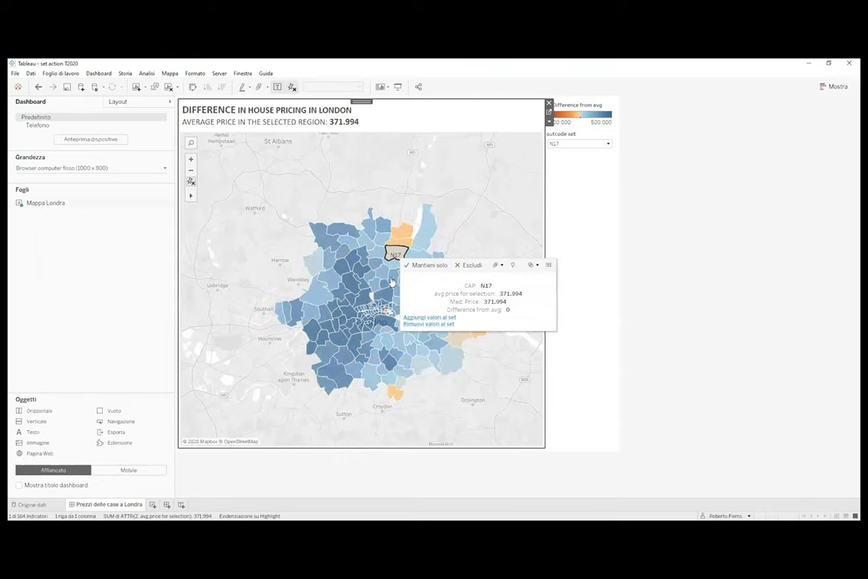
left_click(393, 277)
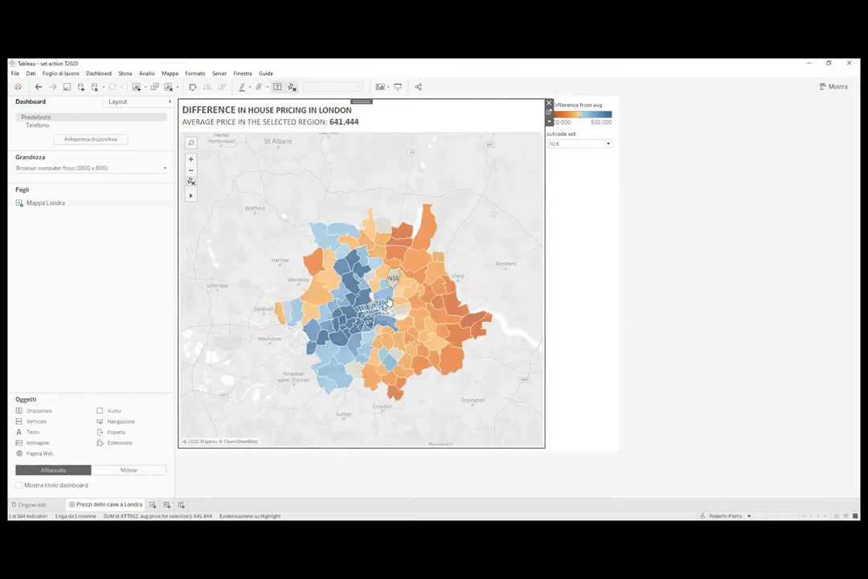
left_click(379, 304)
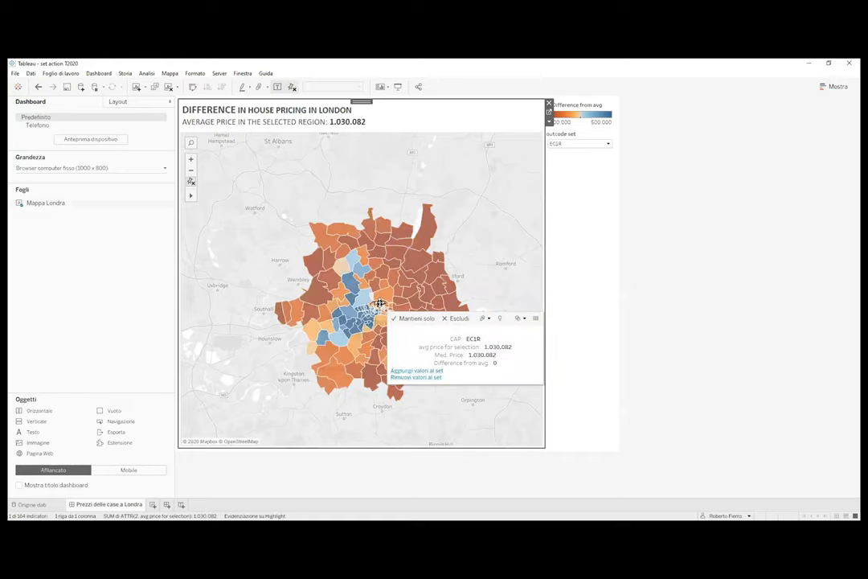
left_click(364, 303)
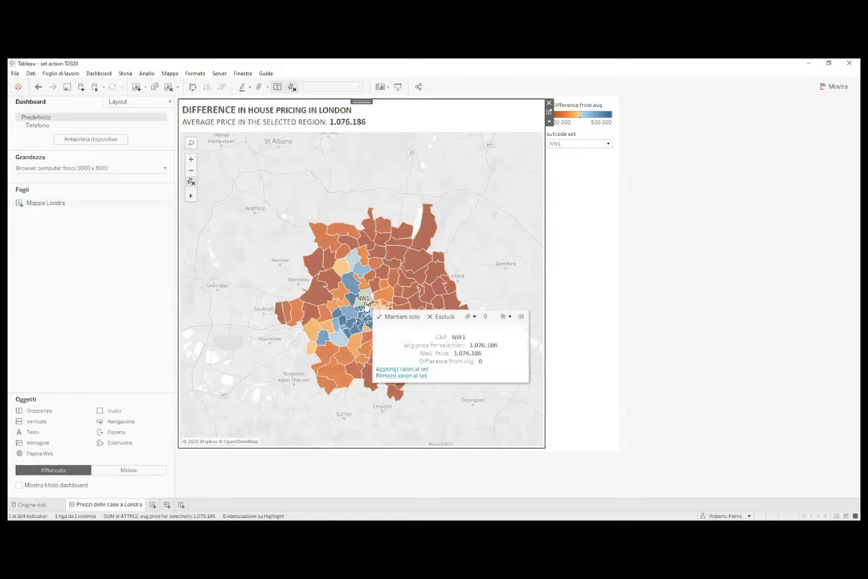
left_click(319, 294)
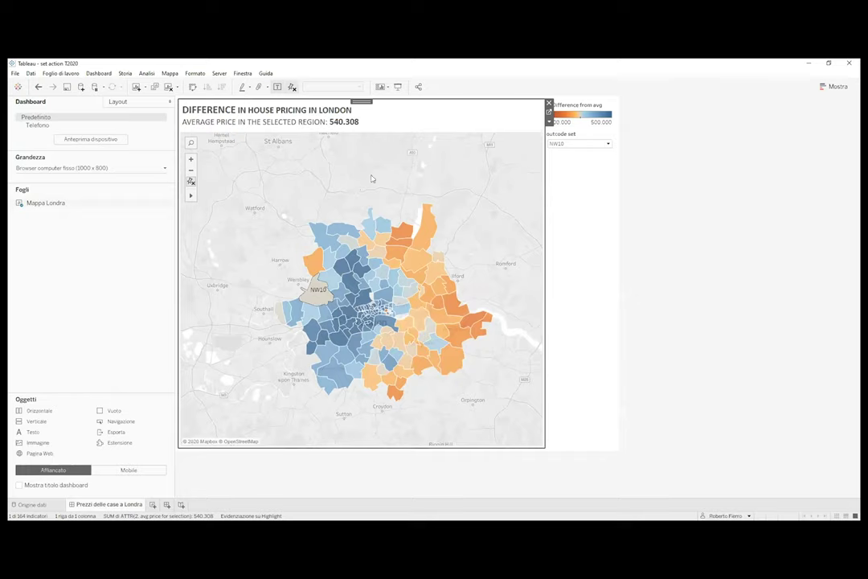
- Reset the outcode set filter to (Tutti) and start a new blank worksheet, Foglio 2
left_click(589, 145)
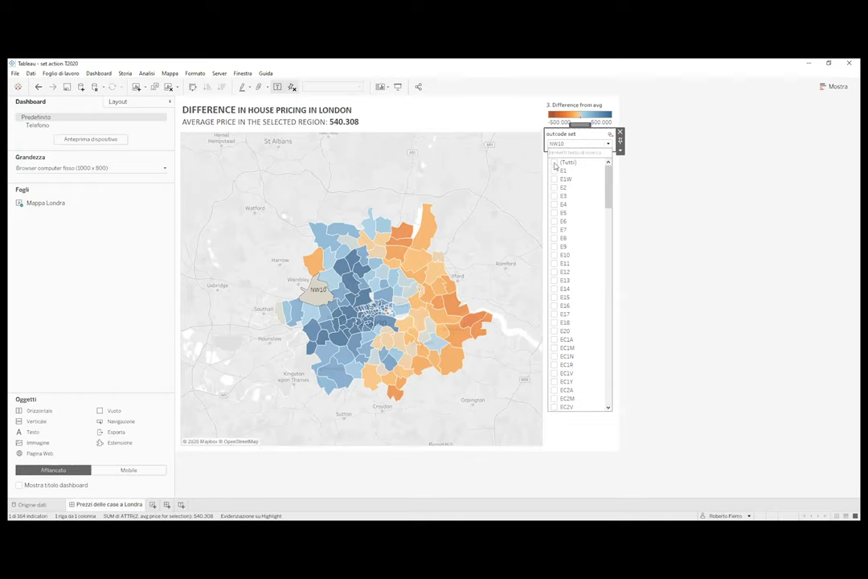
left_click(554, 163)
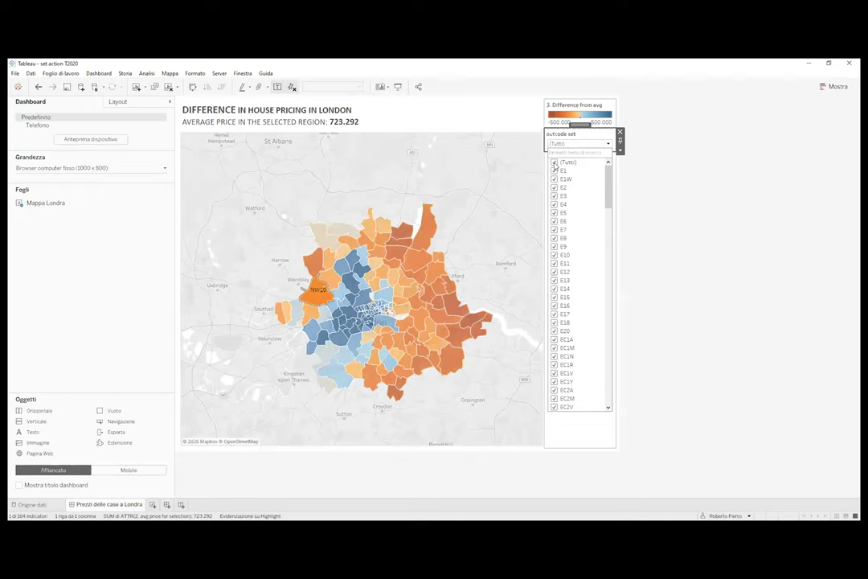
left_click(554, 164)
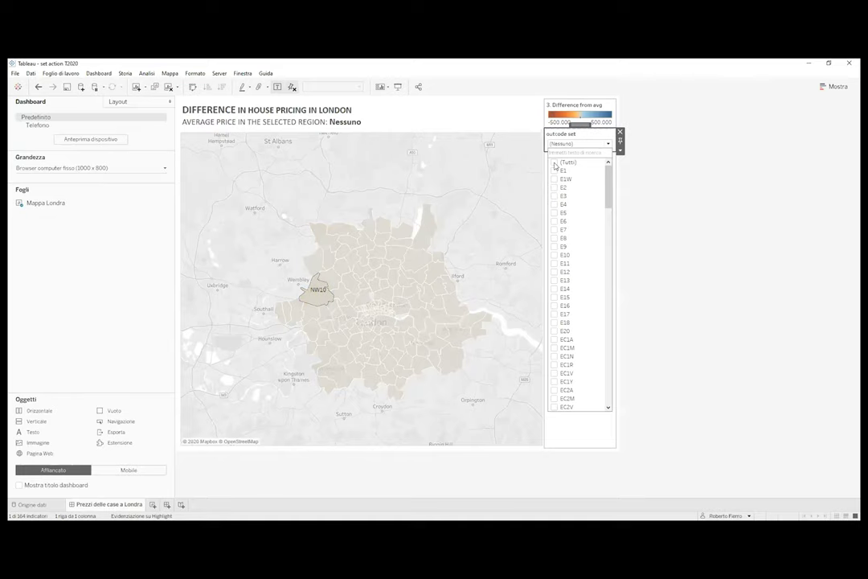
left_click(486, 213)
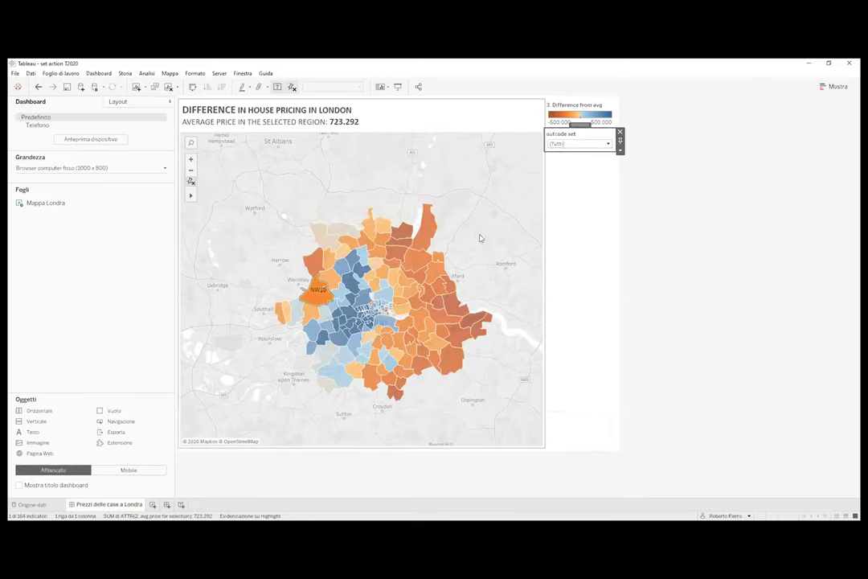
left_click(415, 193)
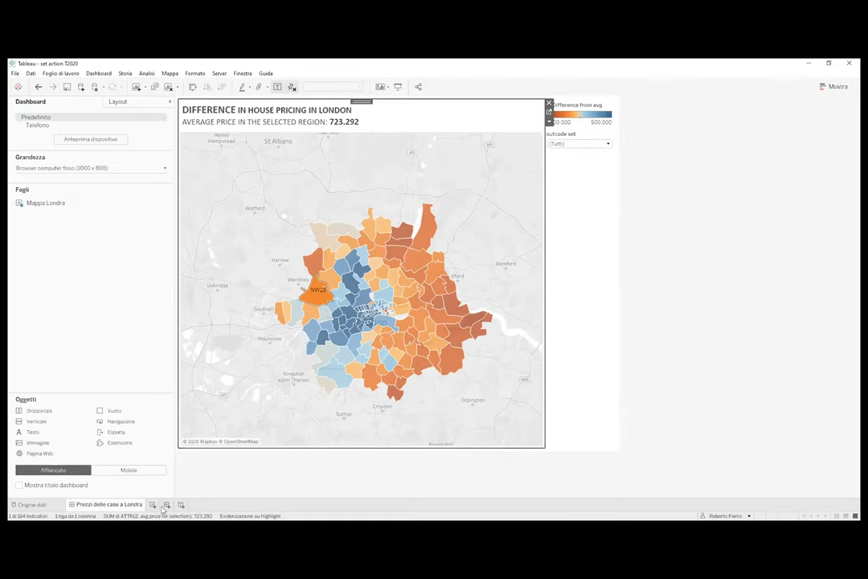
left_click(153, 504)
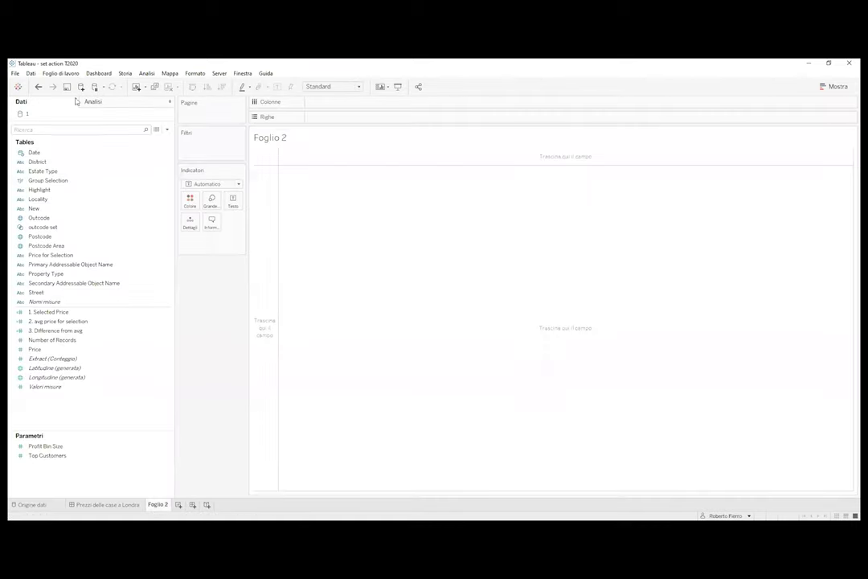
- Connect London Housing Data Extract_Extract as a new data source and return to Foglio 2
left_click(30, 74)
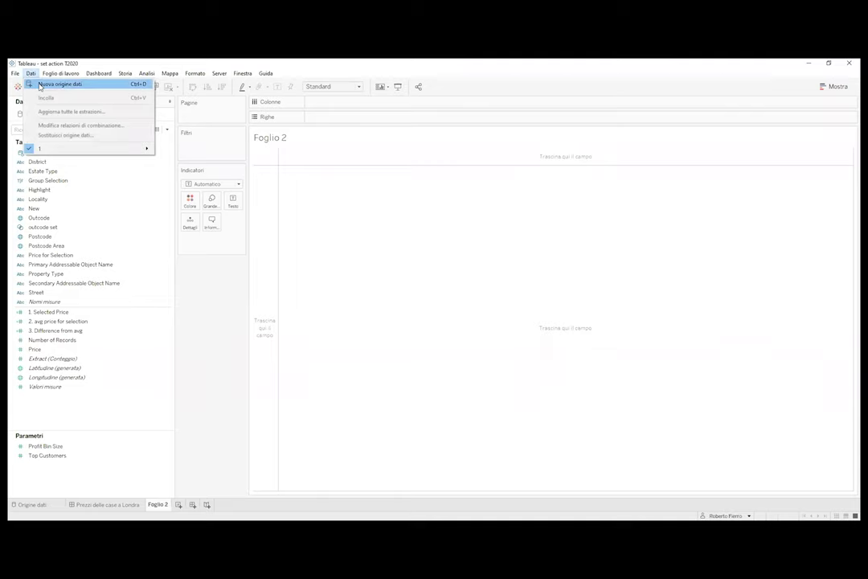
left_click(48, 83)
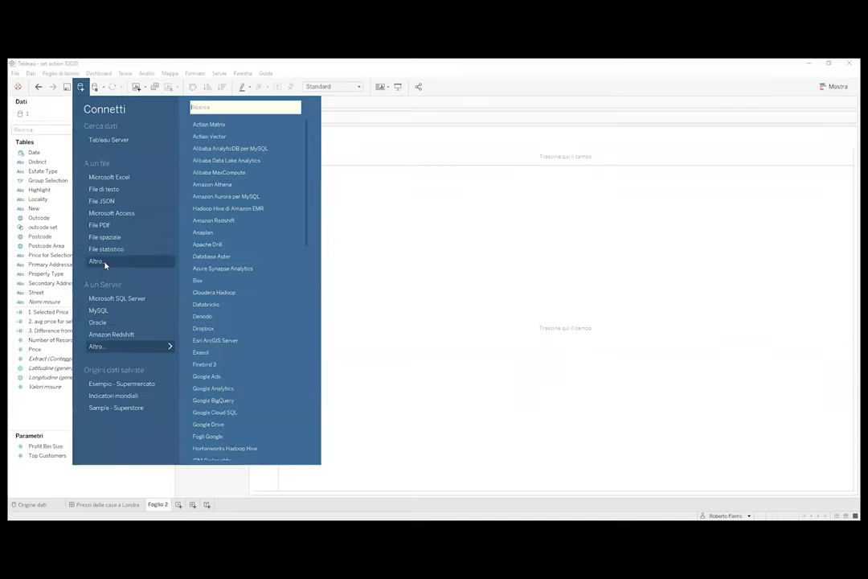
left_click(104, 264)
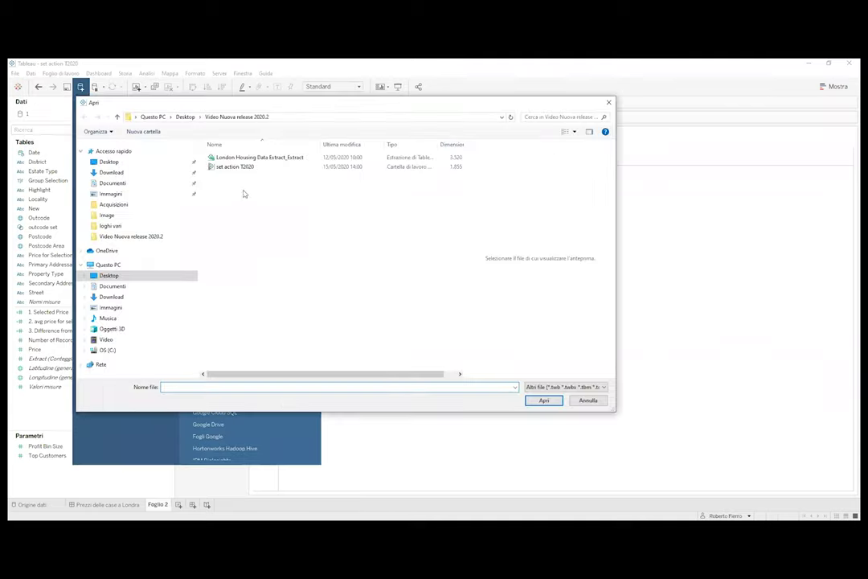
left_click(258, 159)
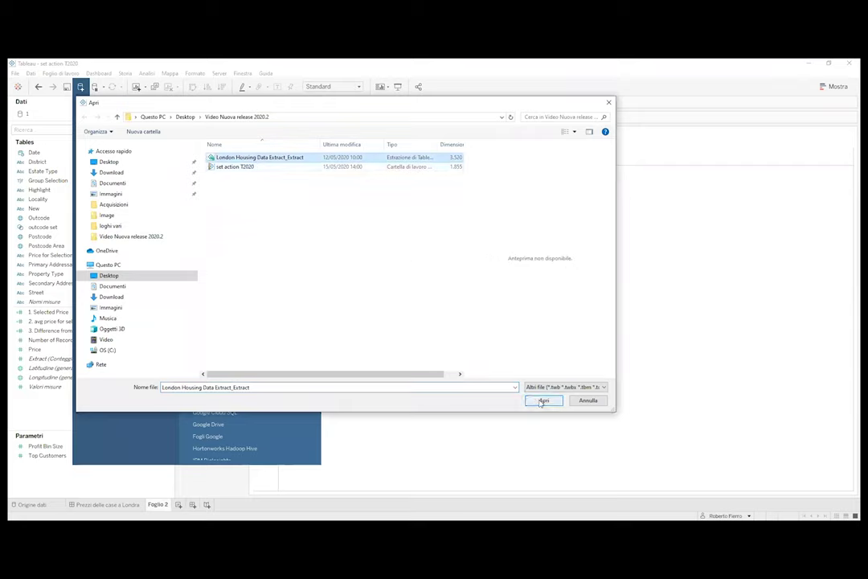
left_click(542, 401)
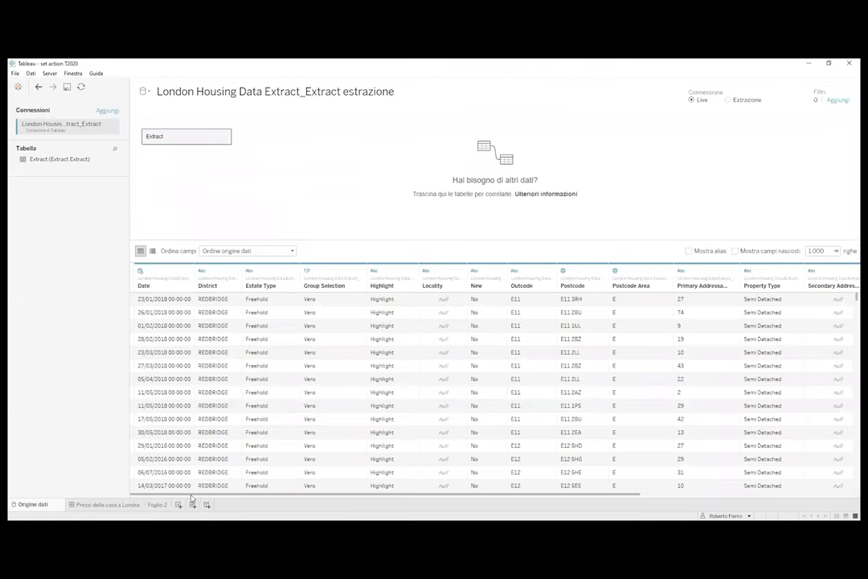
left_click_drag(195, 495, 157, 506)
left_click(157, 504)
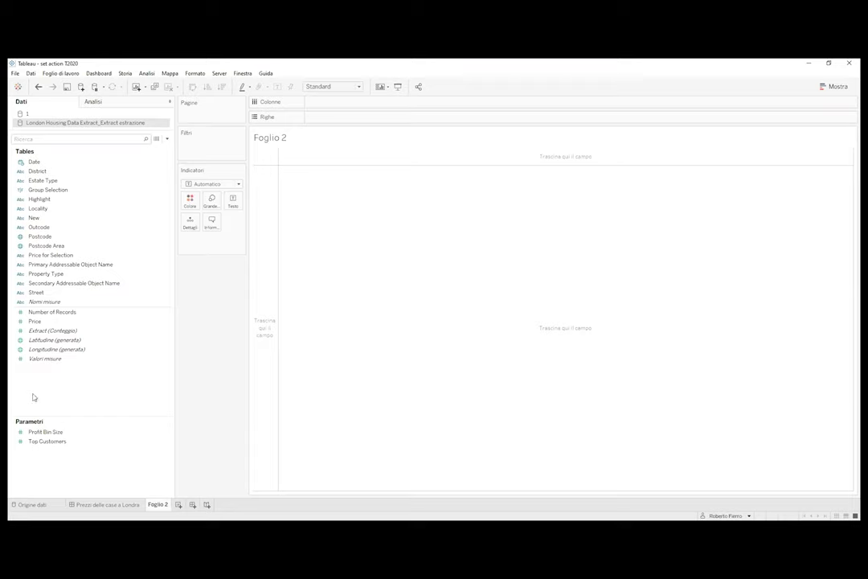
- Add the Postcode field to Foglio 2 as a map
left_click(55, 248)
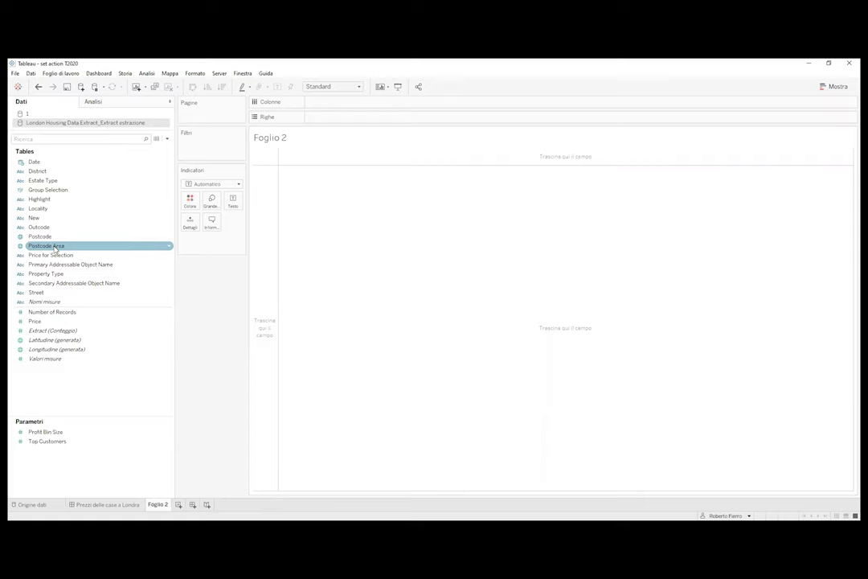
left_click(49, 238)
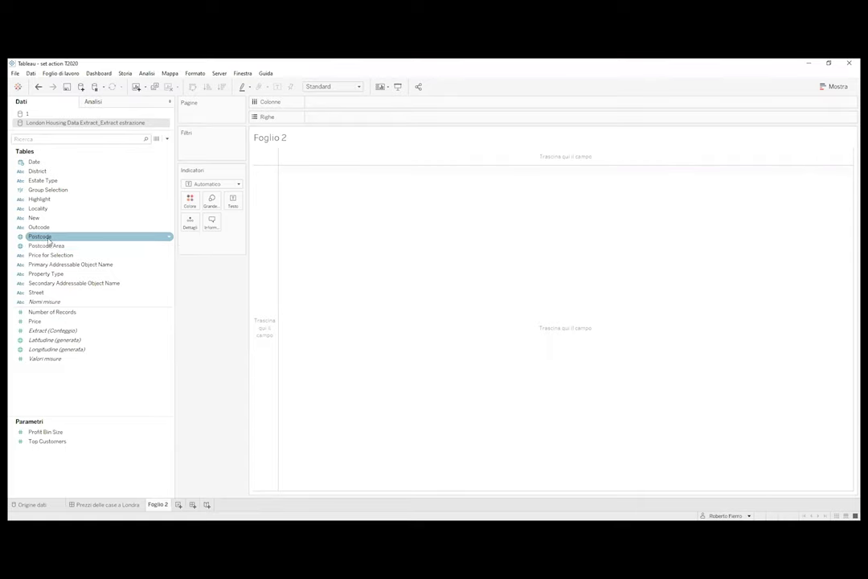
left_click(48, 238)
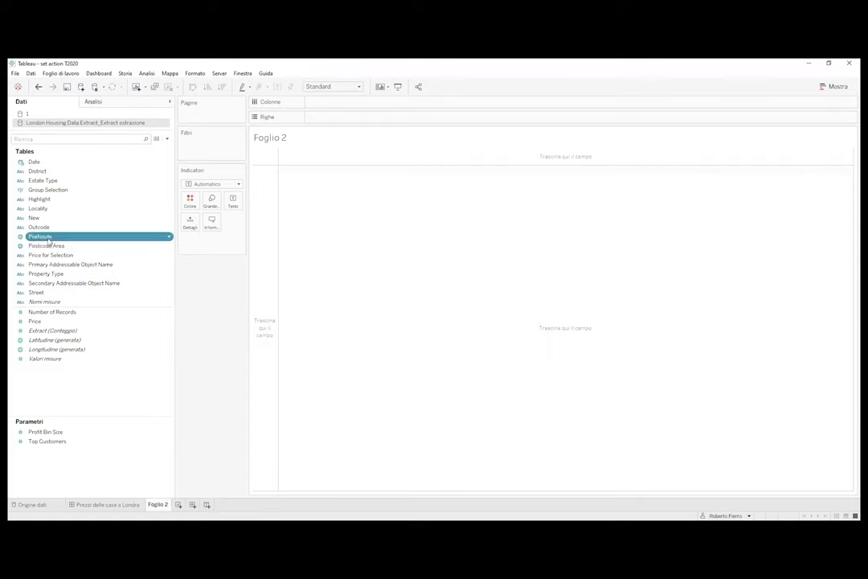
double_click(48, 238)
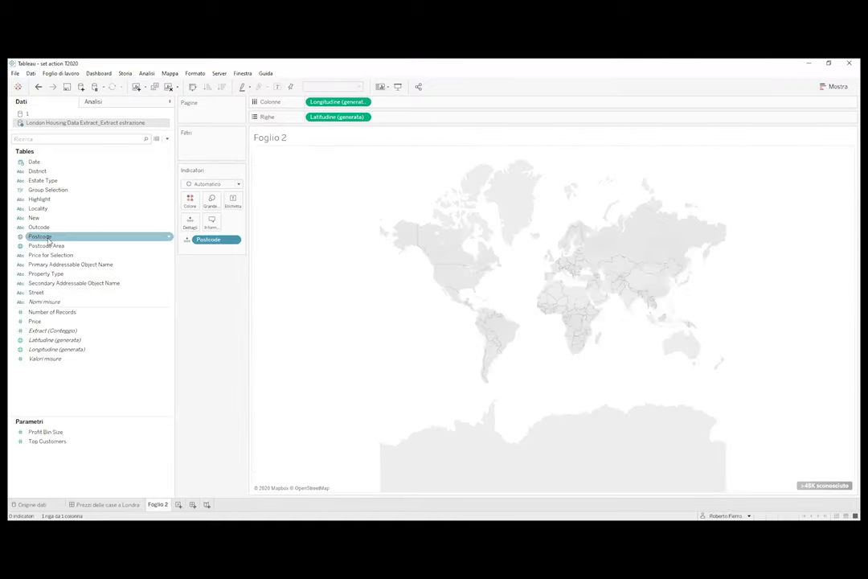
left_click(54, 246)
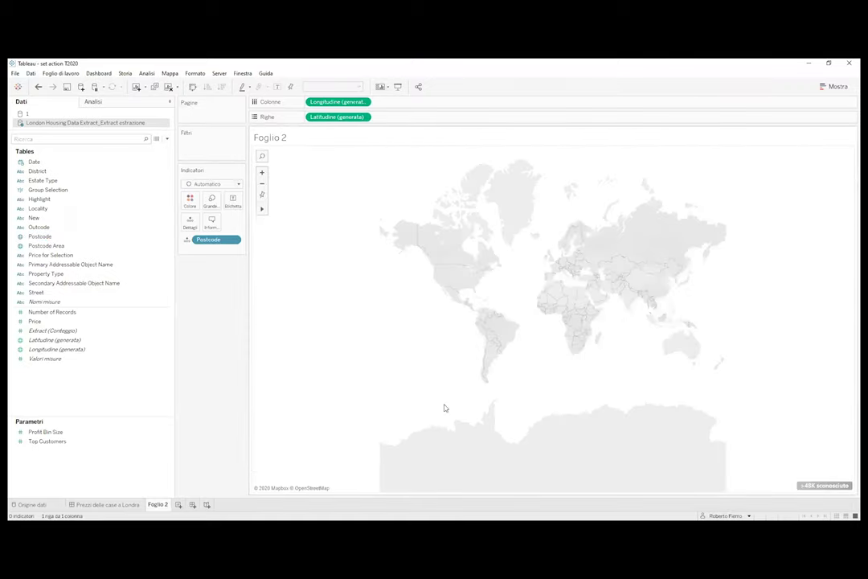
- Review the roughly 48K unrecognised postcodes in Modifica posizioni, then close it
left_click(807, 486)
left_click(421, 267)
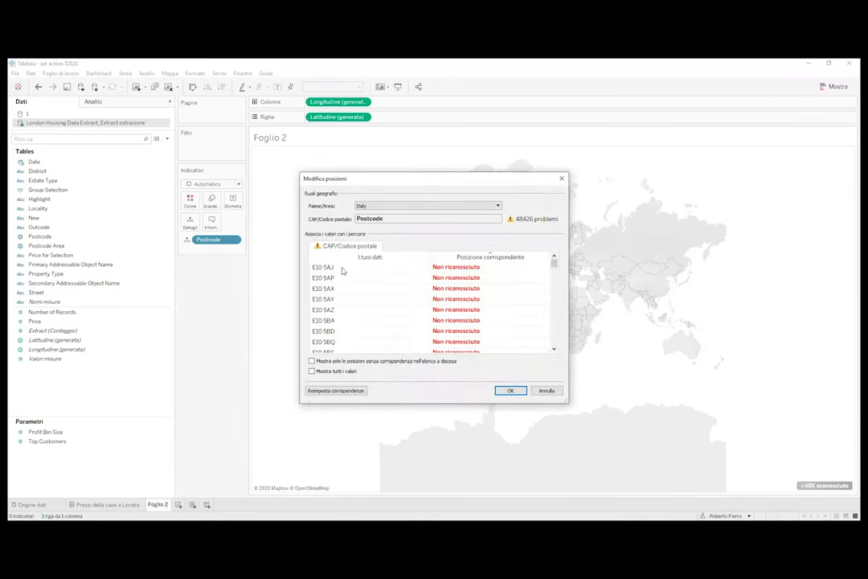
scroll(342, 277, "down", 5)
scroll(347, 287, "down", 6)
left_click(562, 180)
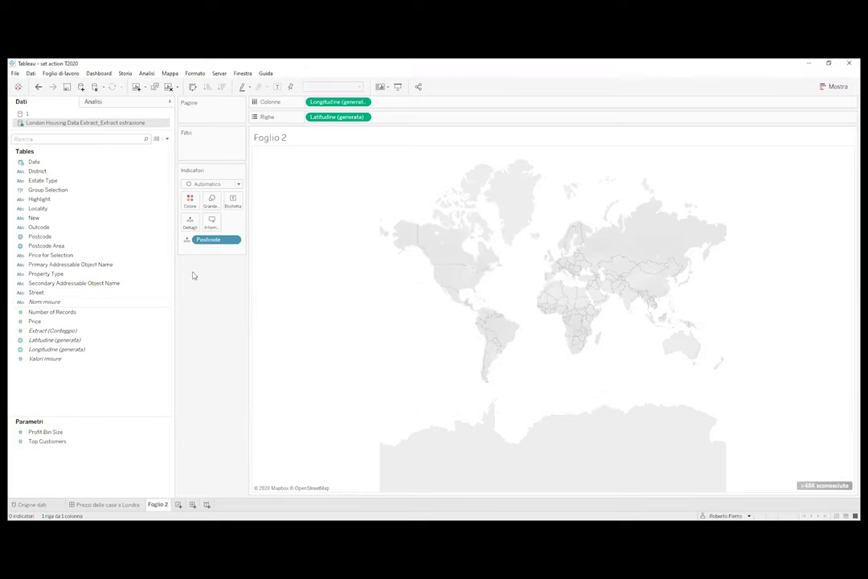
- Give Outcode the CAP/Codice postale geographic role and place it on Detail
left_click(61, 228)
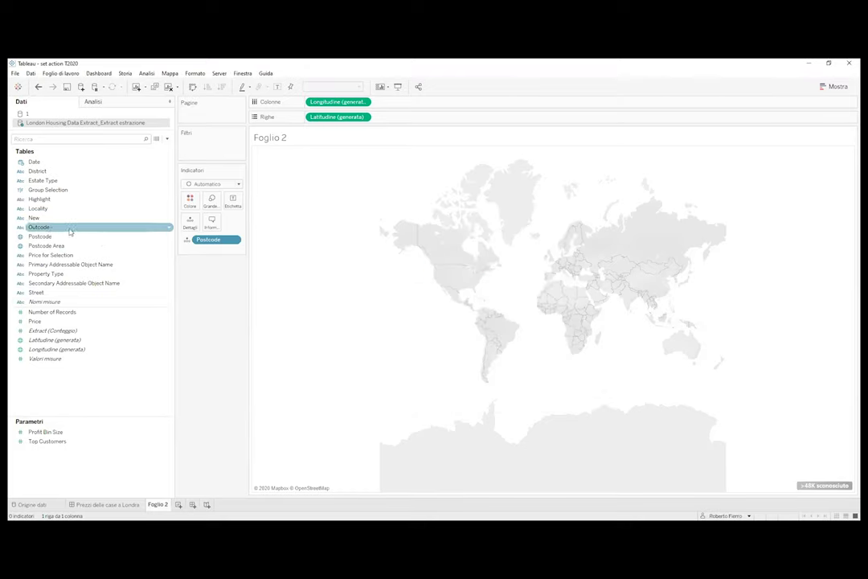
left_click(22, 230)
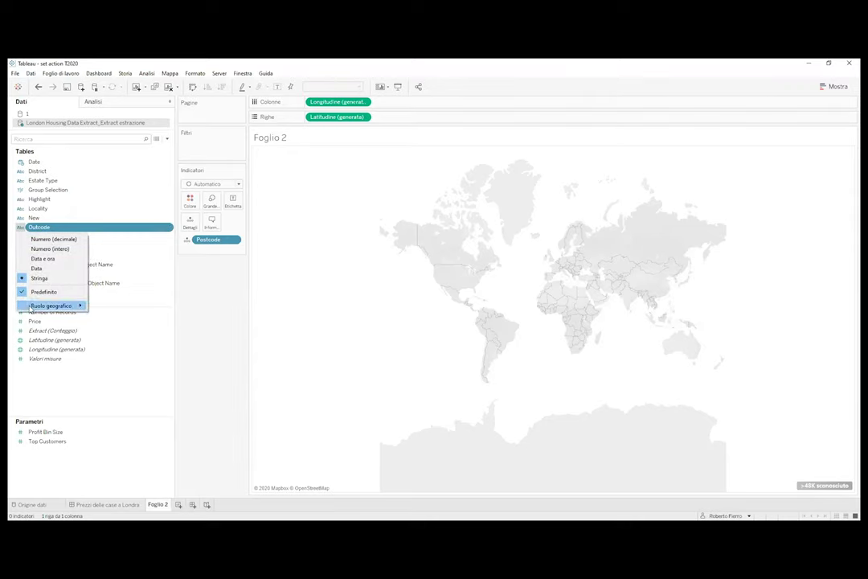
mouse_move(51, 306)
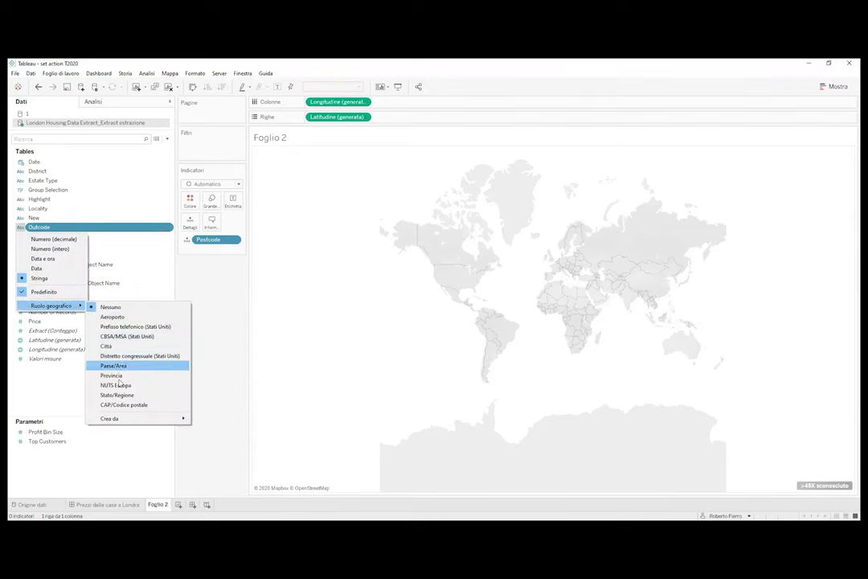
left_click(121, 405)
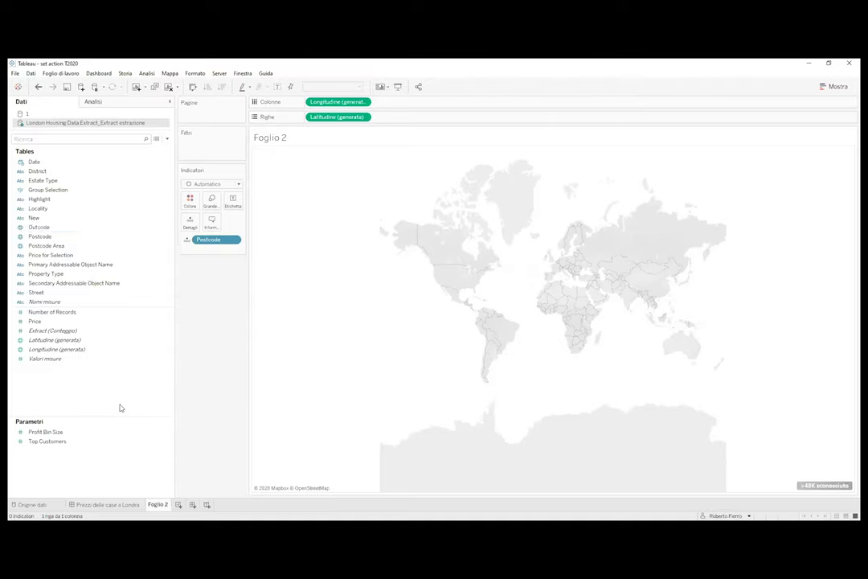
left_click_drag(54, 232, 203, 245)
- Set the location matching Paese/Area to Nessuno so 164 outcodes plot
left_click(810, 485)
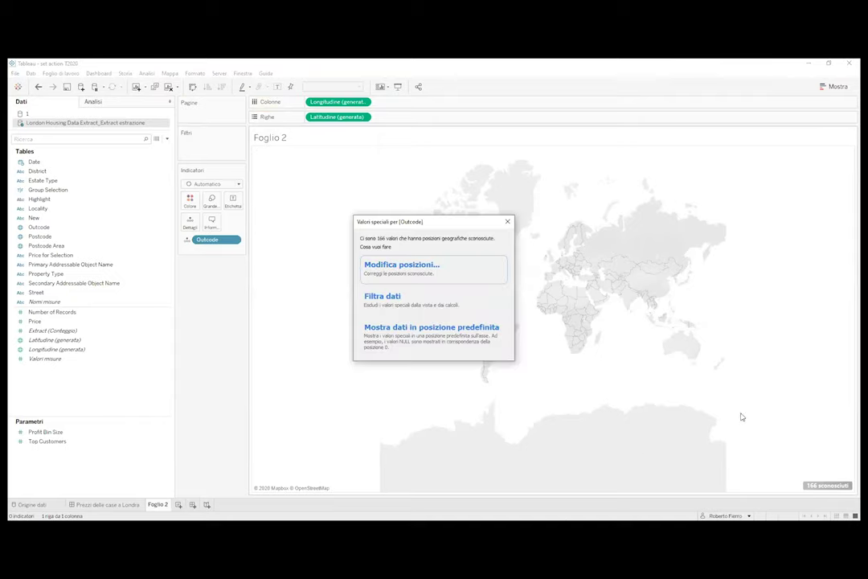
left_click(411, 276)
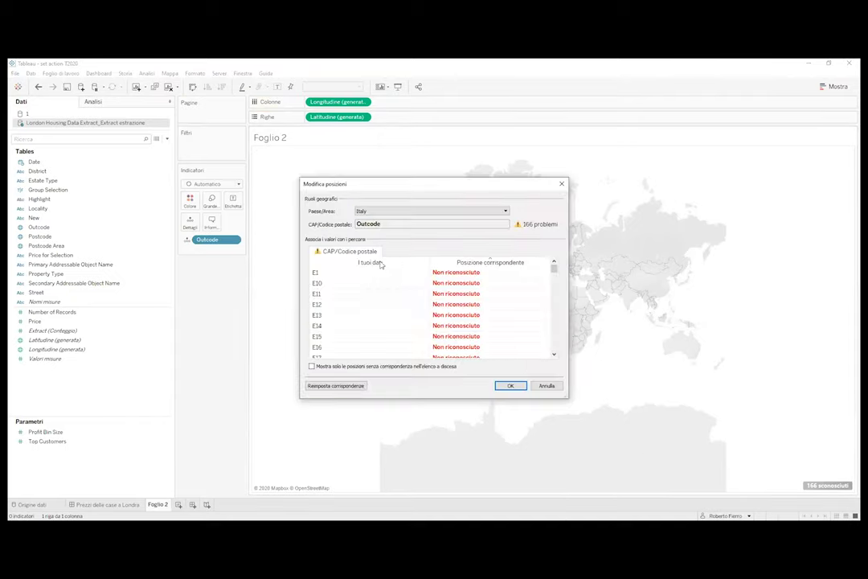
left_click(374, 212)
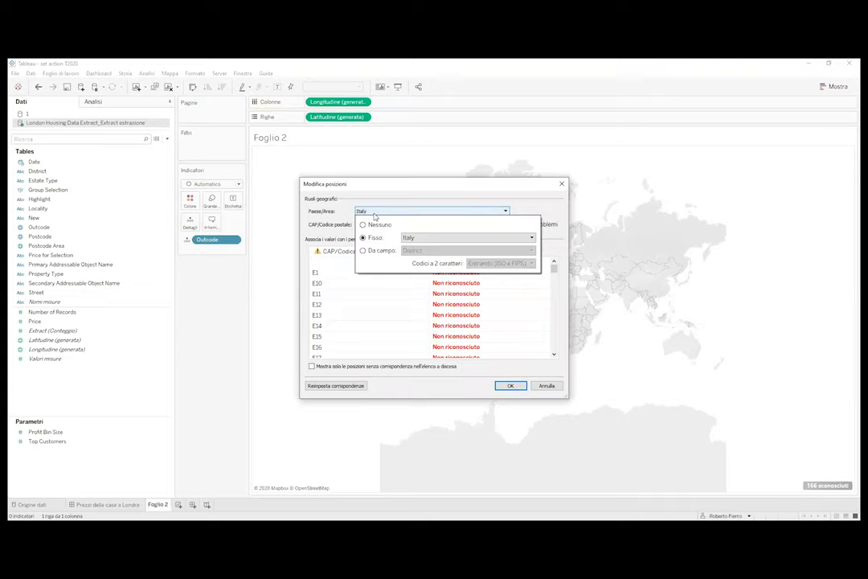
left_click(363, 224)
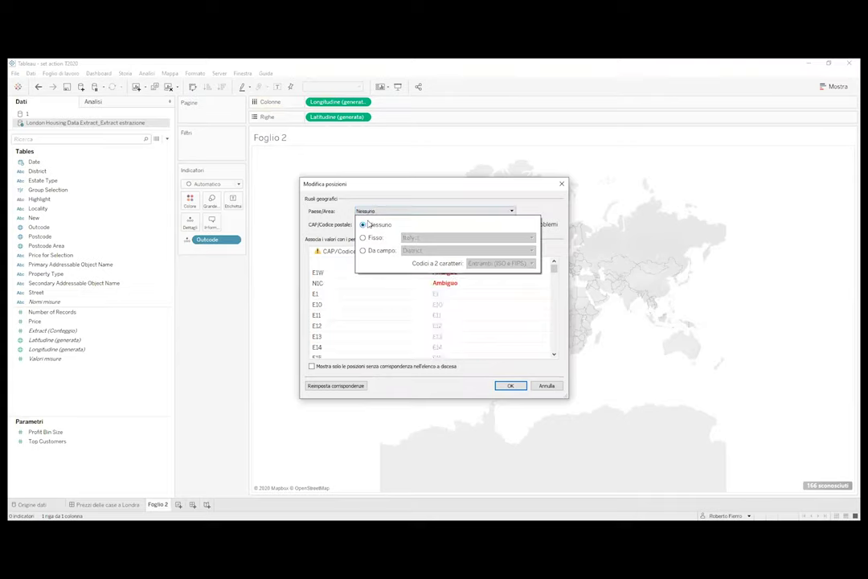
left_click(443, 191)
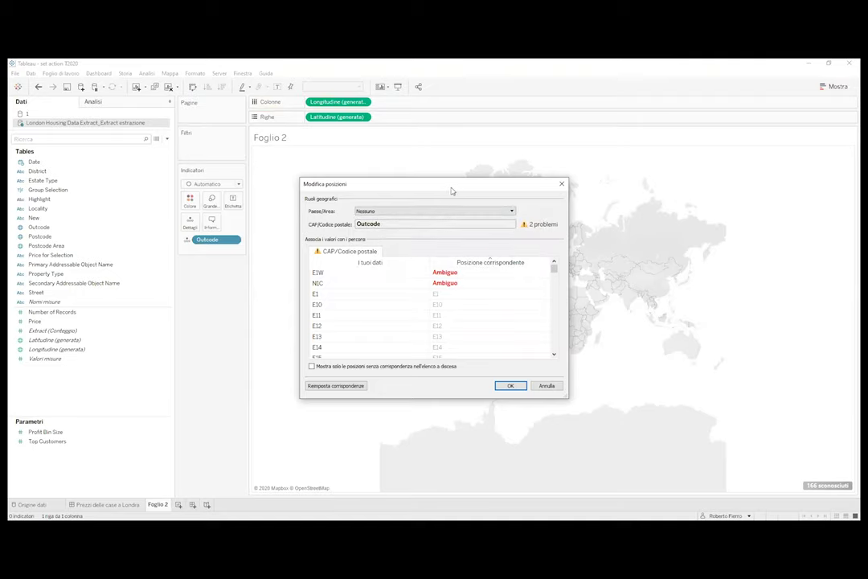
left_click(510, 386)
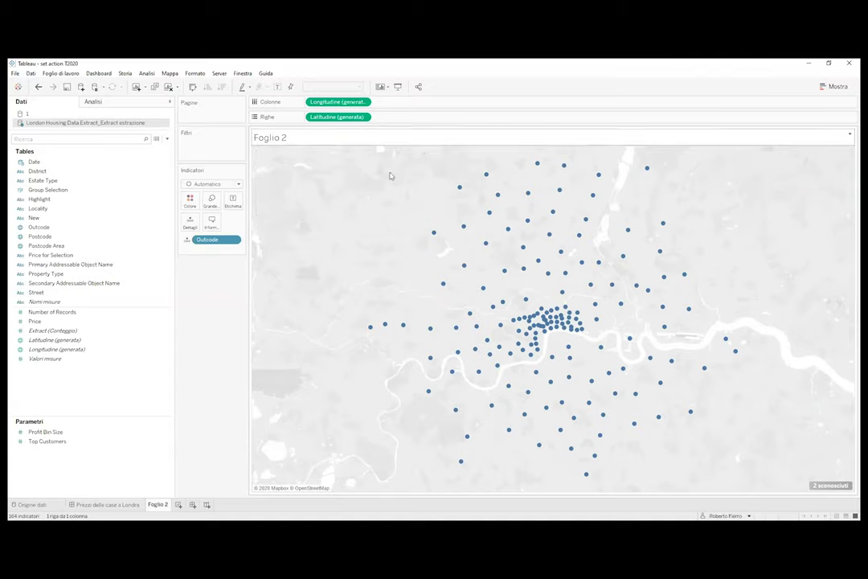
- Change the mark type from Automatico to Mappa to draw outcodes as filled areas
left_click(217, 186)
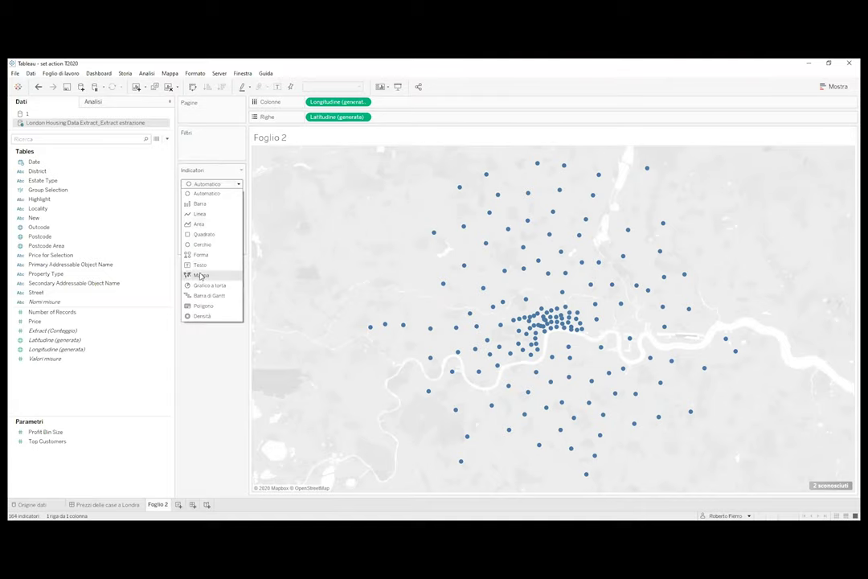
key("Escape")
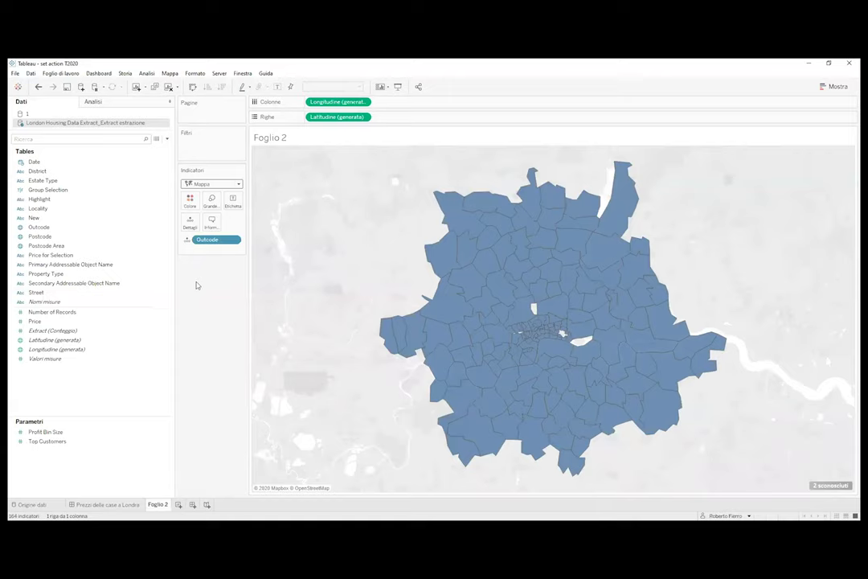
left_click(191, 203)
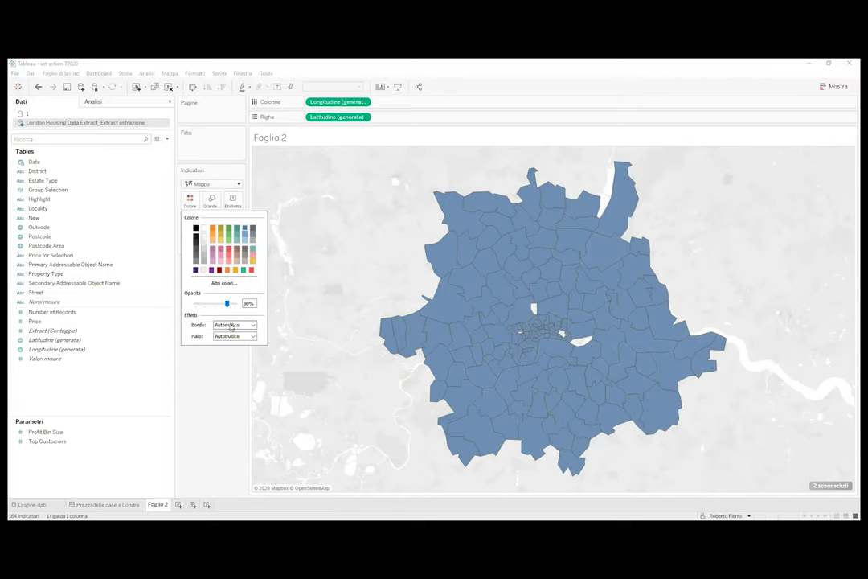
- Give the outcode areas white borders and 70% opacity, and colour them by SUM(Price)
left_click(228, 338)
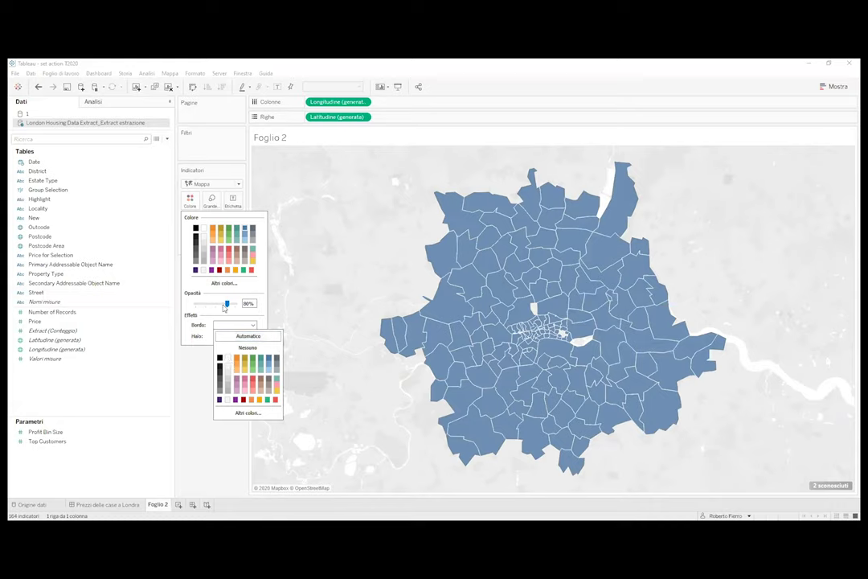
left_click_drag(225, 306, 222, 304)
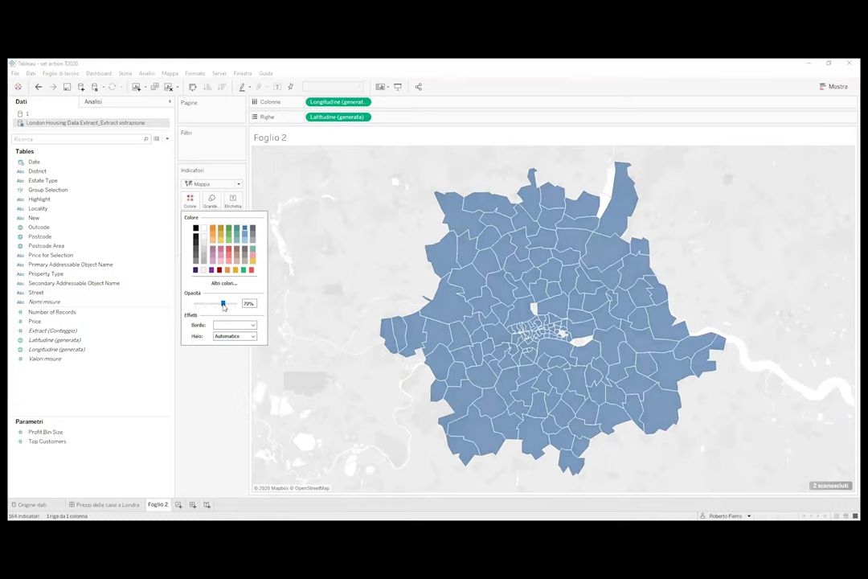
left_click(220, 353)
left_click_drag(44, 323, 190, 201)
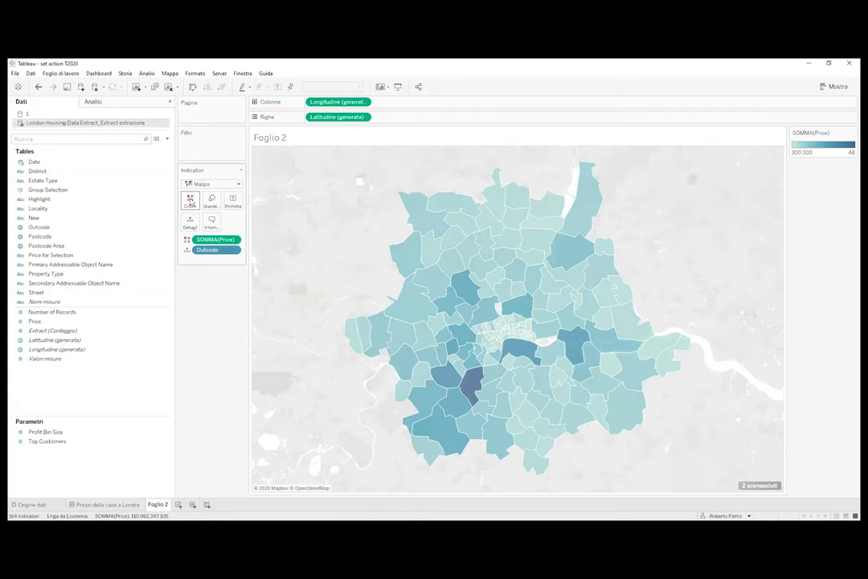
- Apply the Arancione-blu divergenti palette to the Price colour shading
left_click(190, 201)
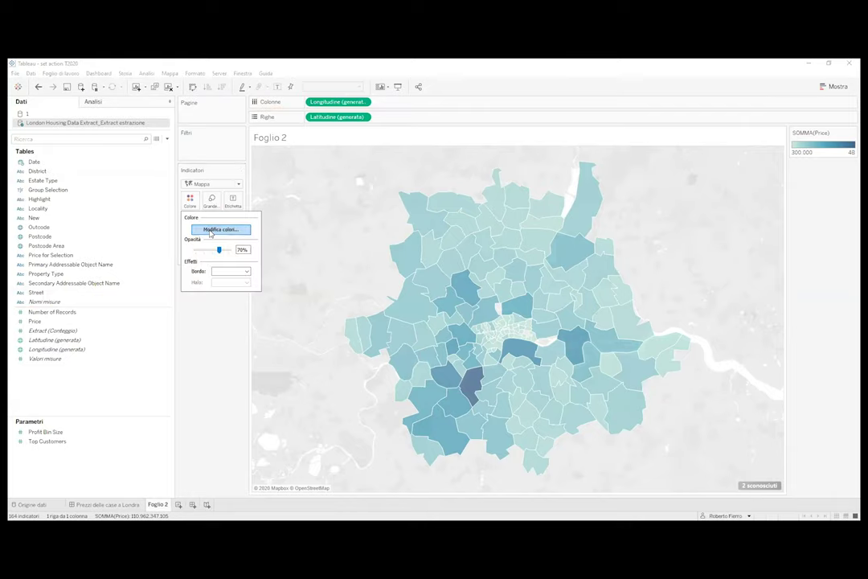
left_click(211, 231)
left_click(461, 255)
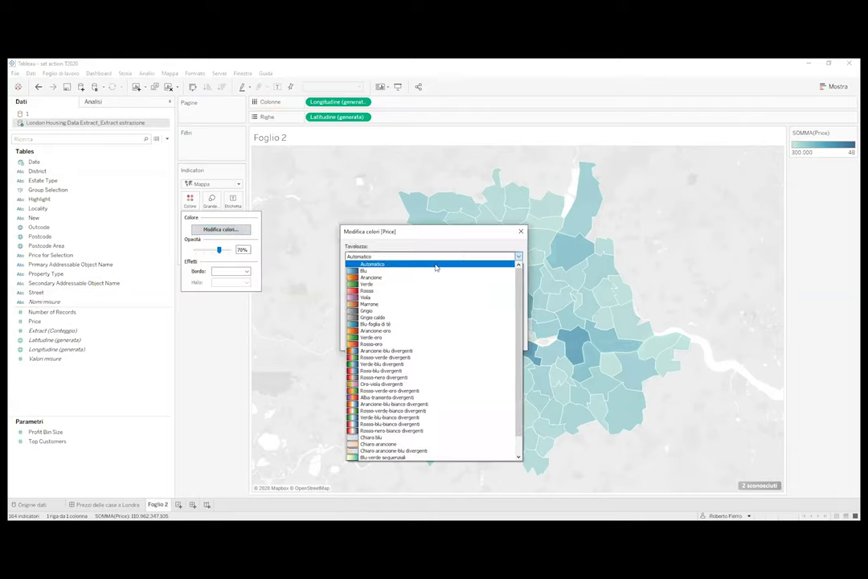
left_click(402, 351)
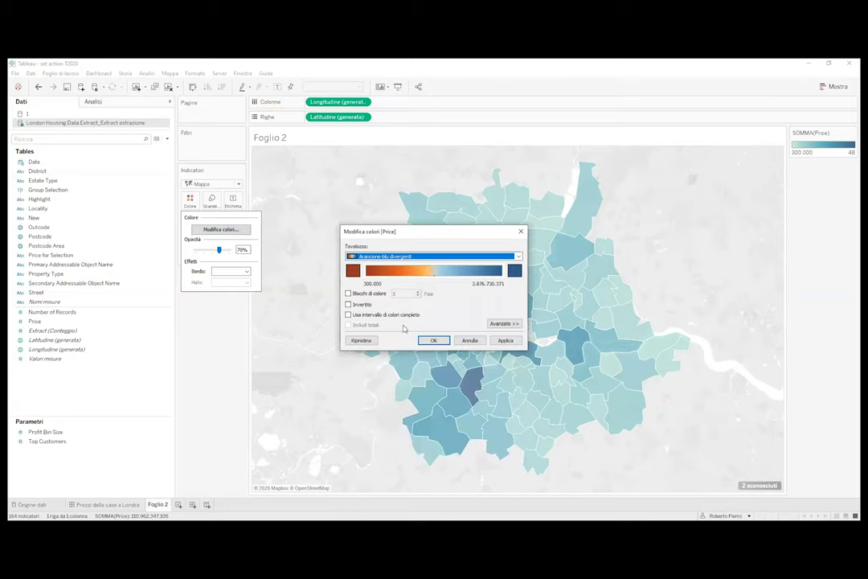
left_click(434, 341)
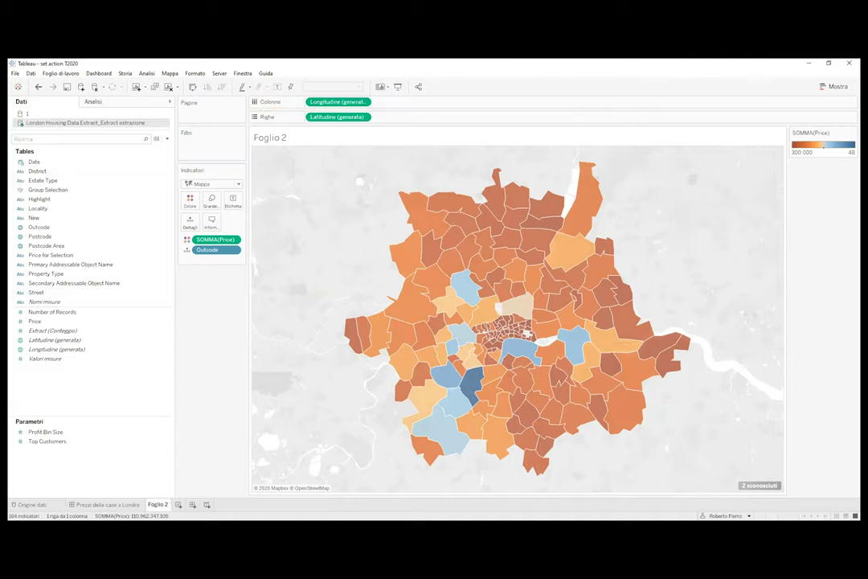
left_click_drag(247, 406, 277, 406)
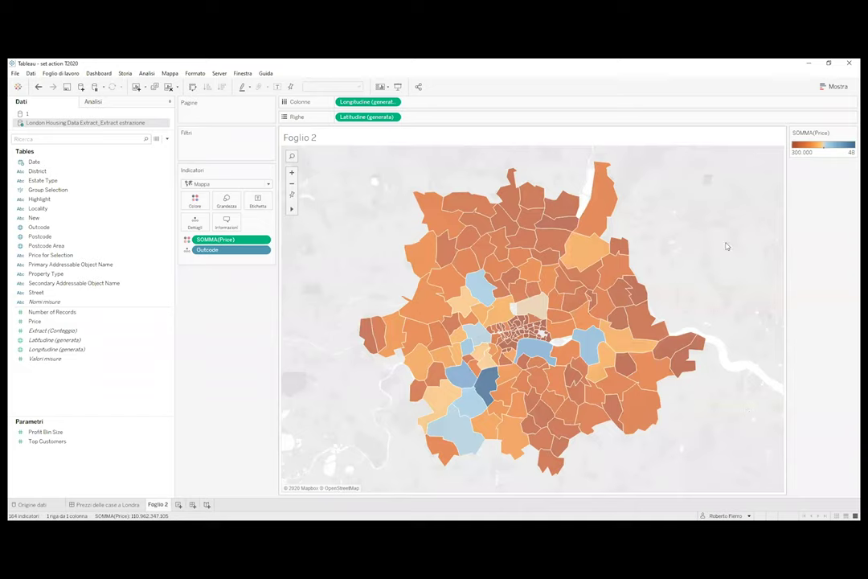
- Turn on the Strade superstrade autostrade, light Confini Paese/Area and Città map layers
left_click(169, 73)
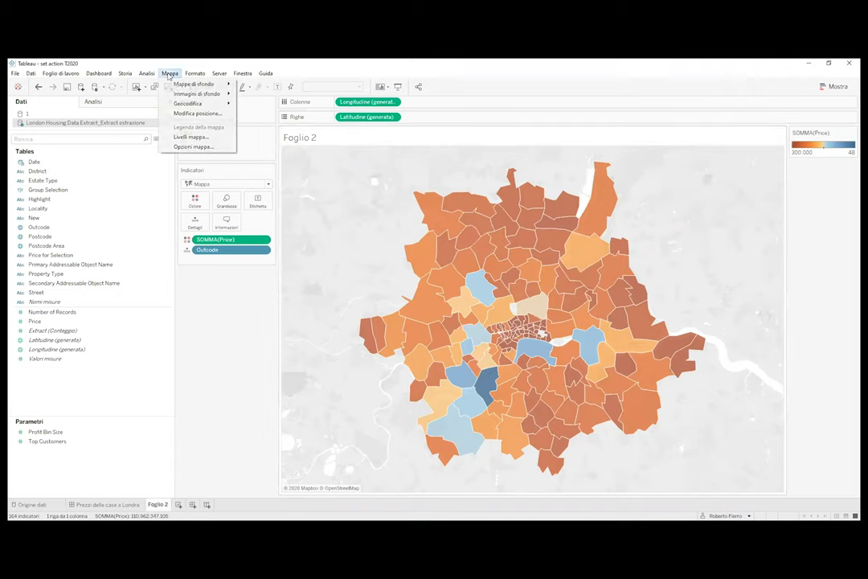
left_click(192, 137)
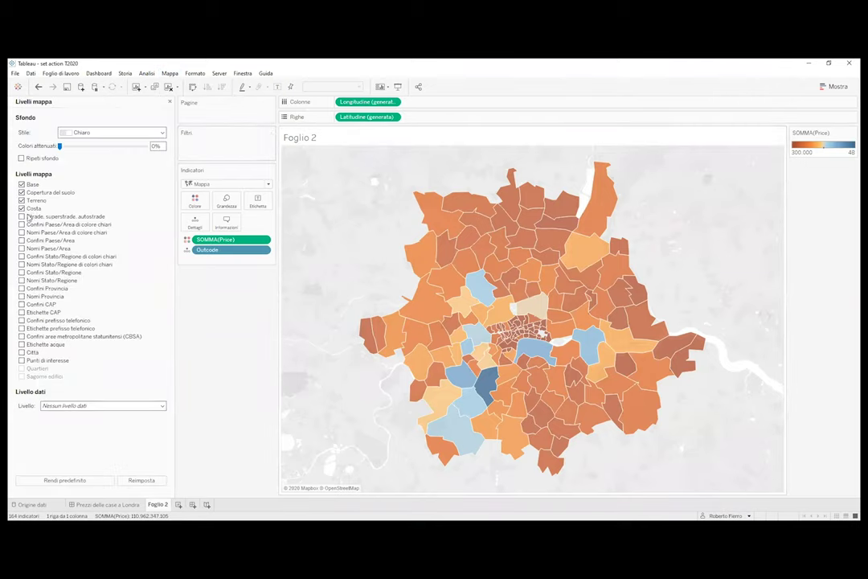
left_click(22, 216)
left_click(22, 224)
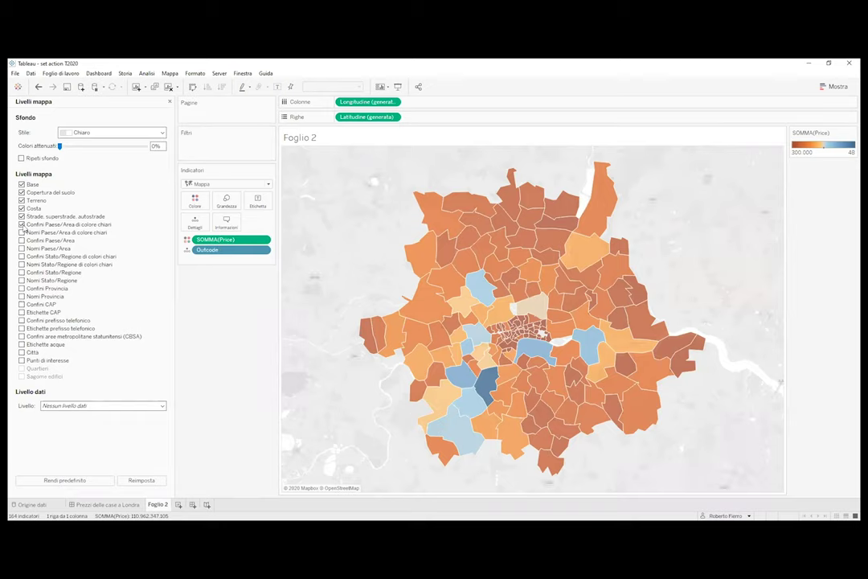
left_click(22, 352)
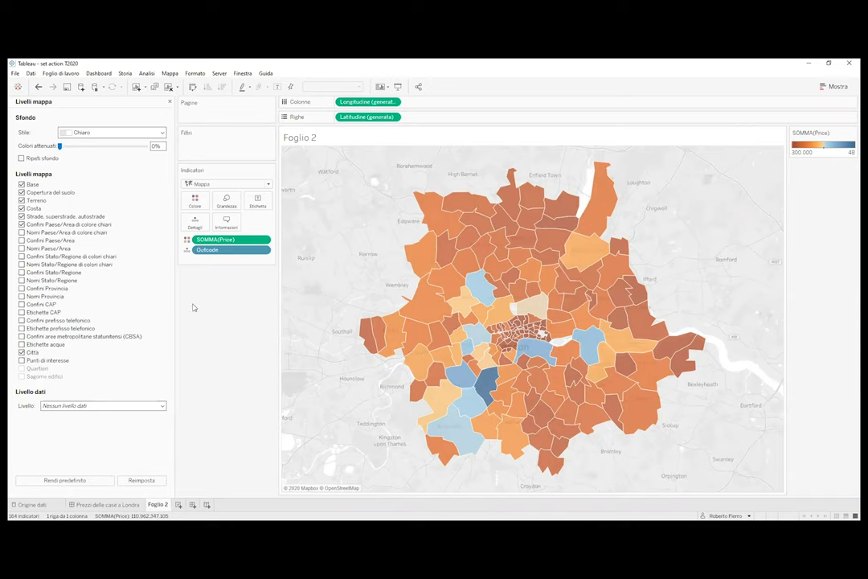
- Label the outcode areas with the Outcode field
left_click(169, 103)
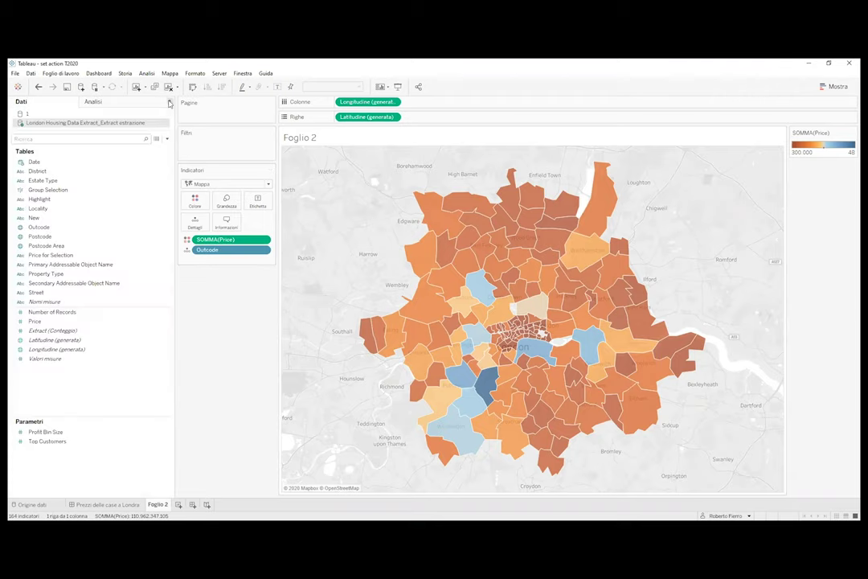
left_click(64, 162)
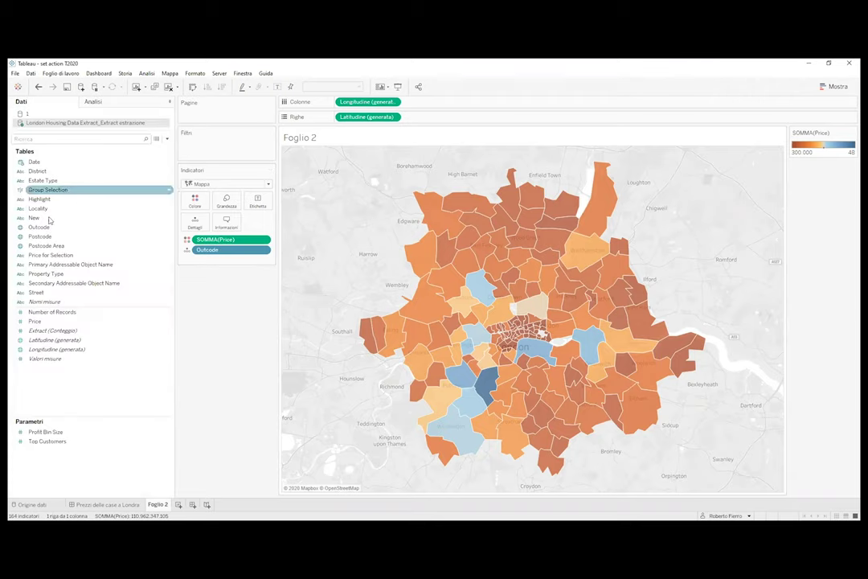
left_click_drag(40, 227, 253, 201)
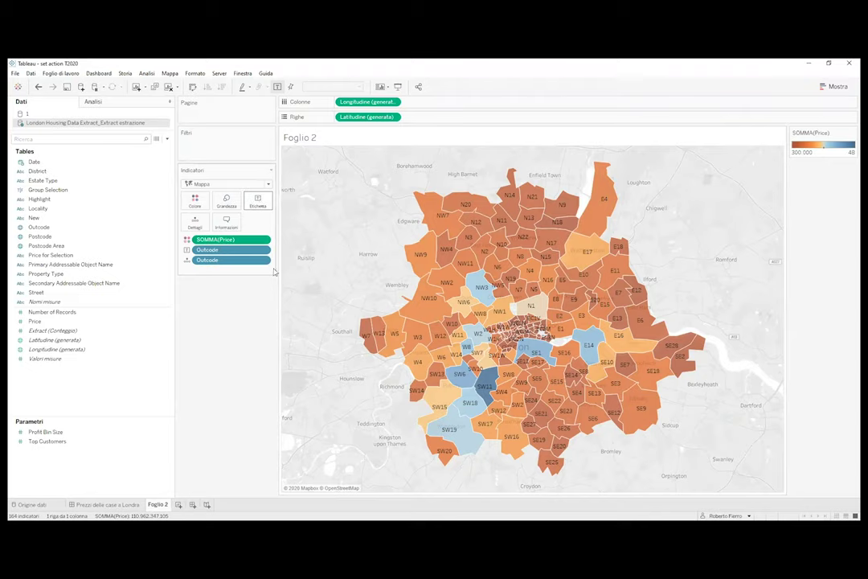
- Show labels only for selected areas with overlap allowed, checking with NW9
left_click(258, 201)
left_click(346, 293)
left_click(255, 325)
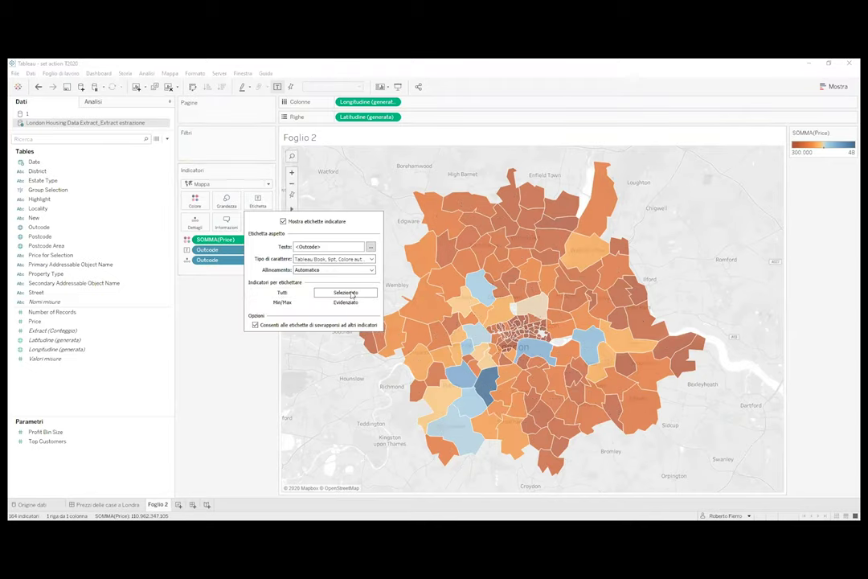
left_click(419, 259)
left_click(410, 265)
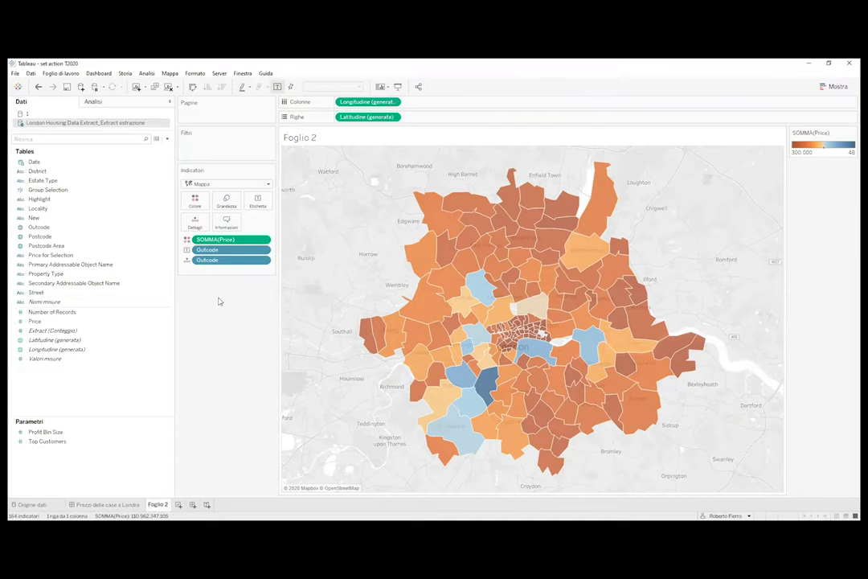
- Create an 'outcode set' set from Outcode with Usa tutto selected
left_click(169, 230)
left_click(168, 230)
mouse_move(206, 304)
left_click(271, 322)
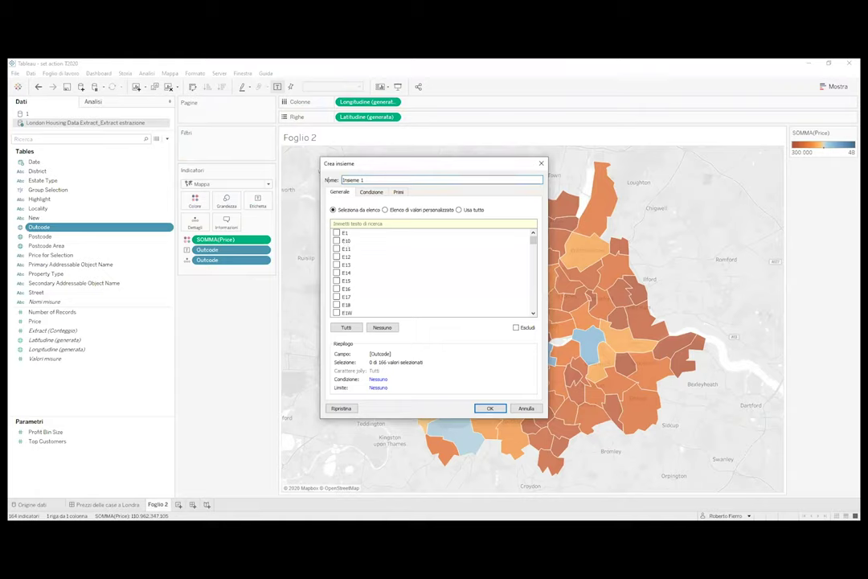
type("outcode set")
left_click(459, 209)
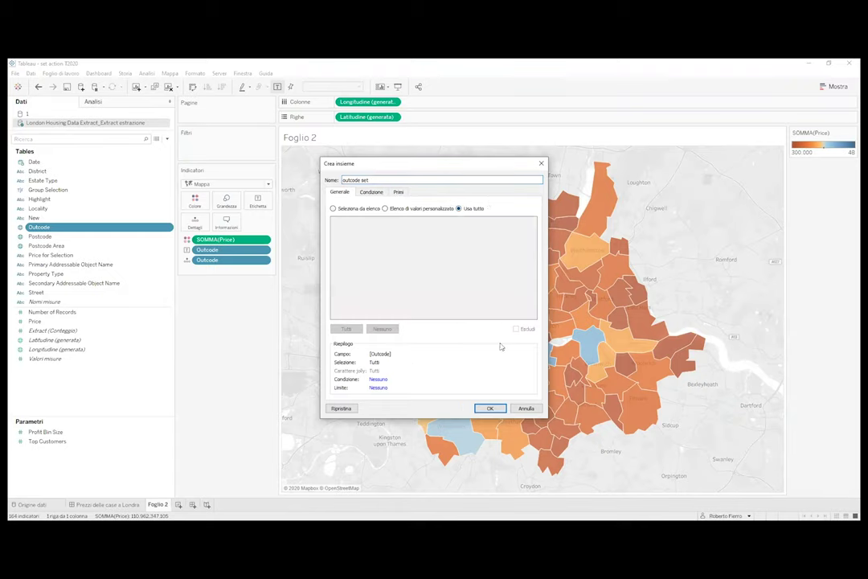
left_click(489, 408)
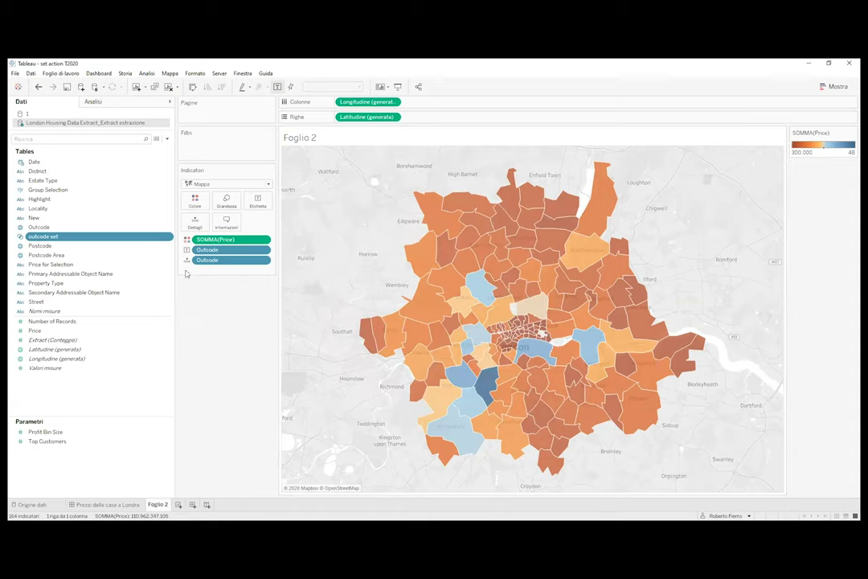
- Start a new calculated field named 'selected price'
left_click(167, 139)
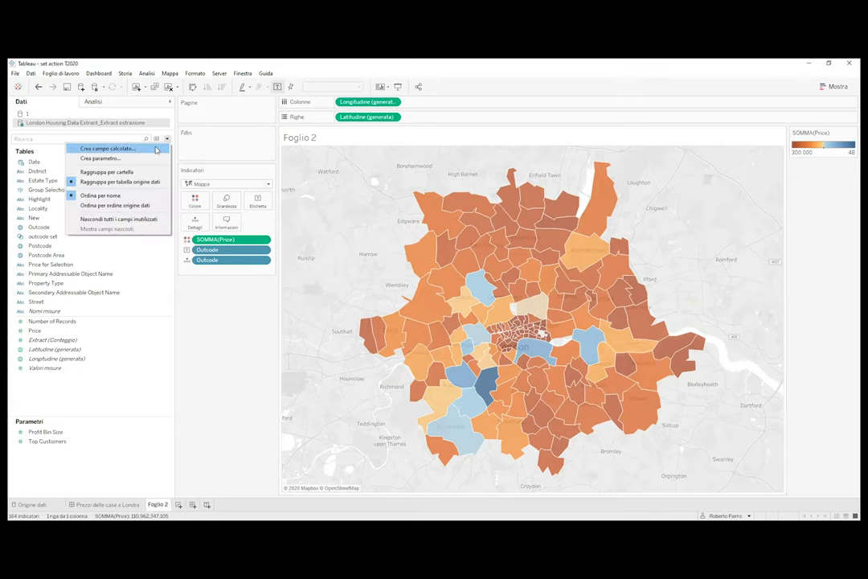
key("Escape")
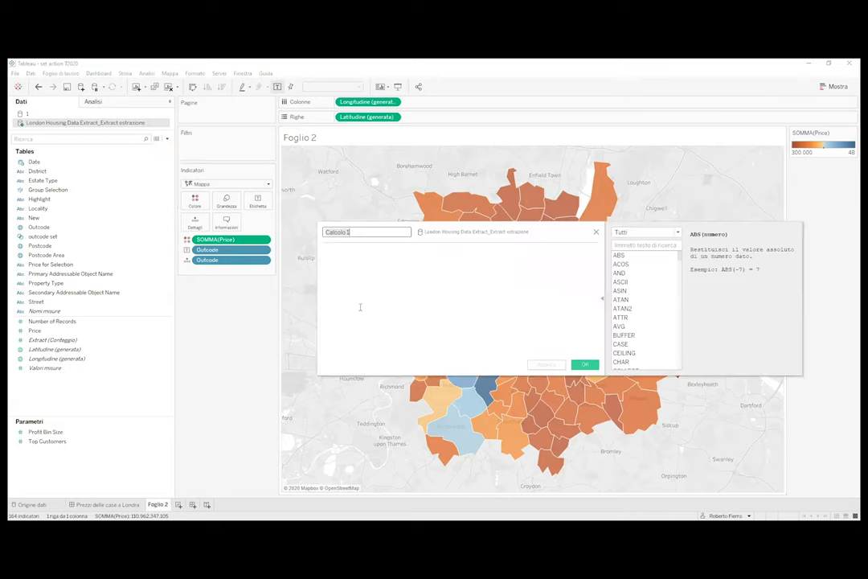
type("selected orice")
left_click(368, 256)
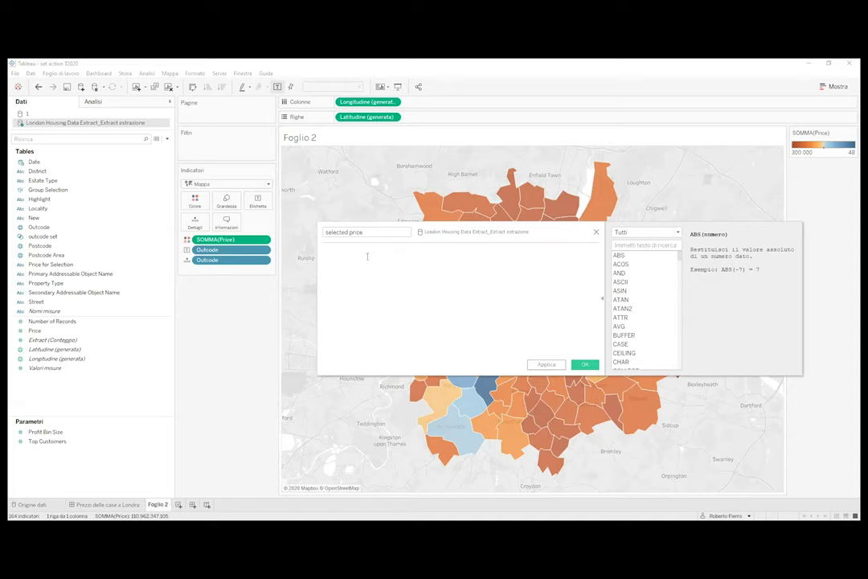
- Enter the formula IF [outcode set] THEN [Price] END and save the field
type("if")
key("Return")
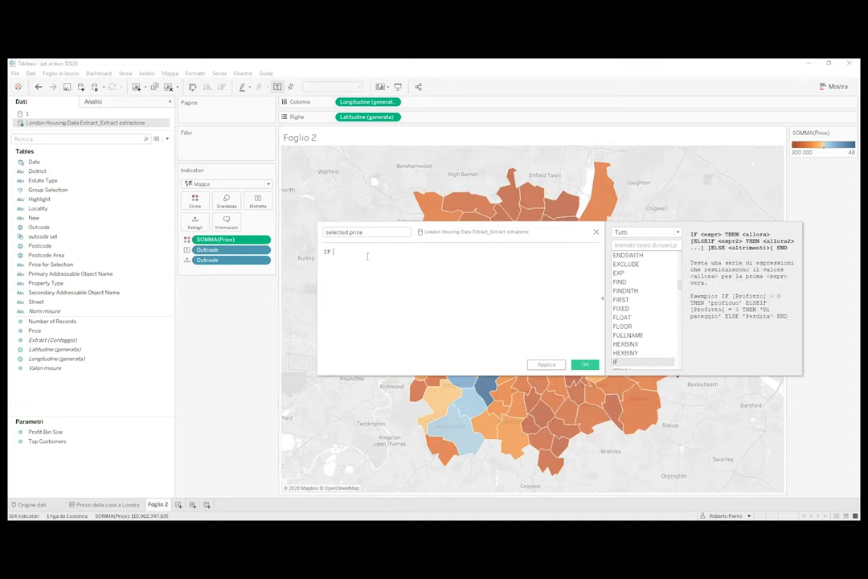
type("outco")
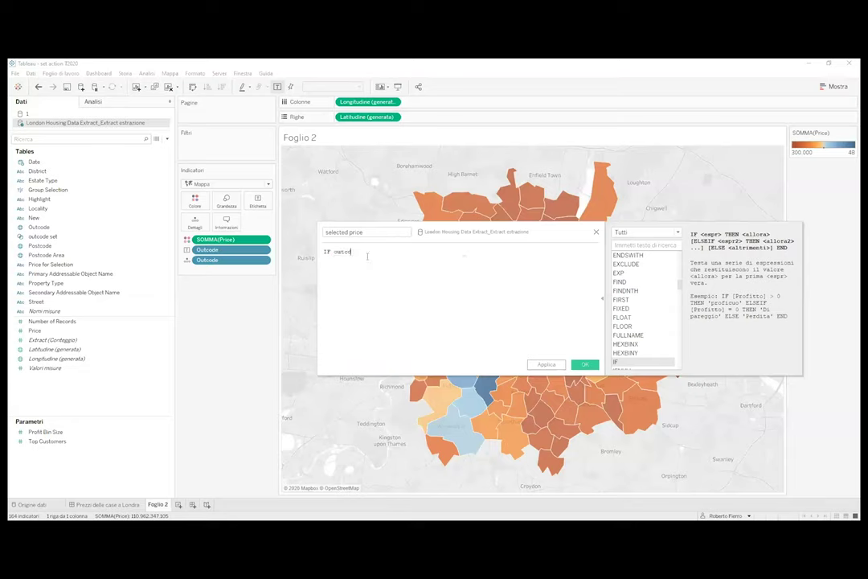
key("BackSpace")
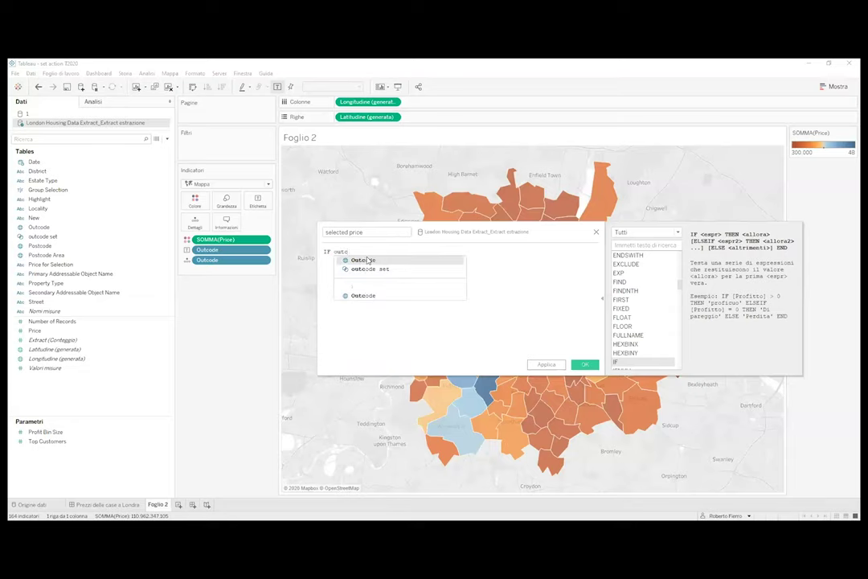
key("Down")
key("Return")
type("the")
key("Return")
type("price")
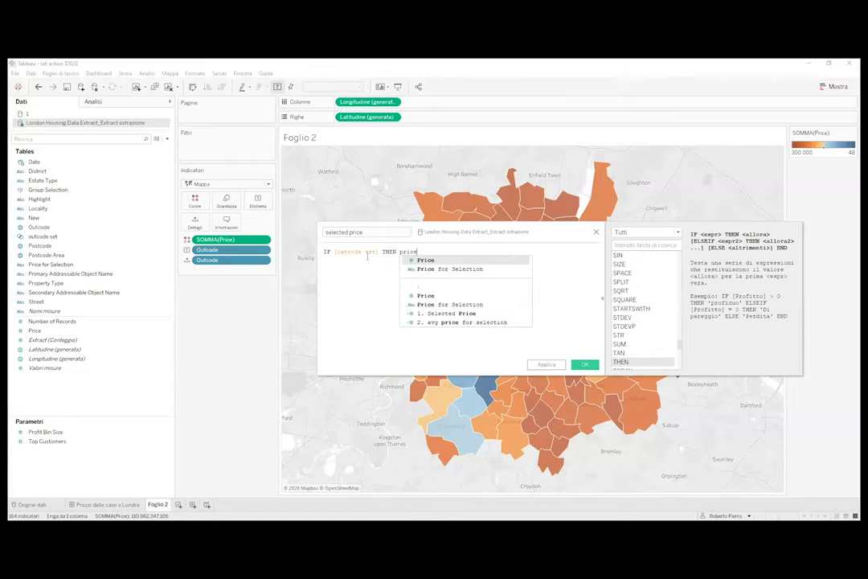
key("Return")
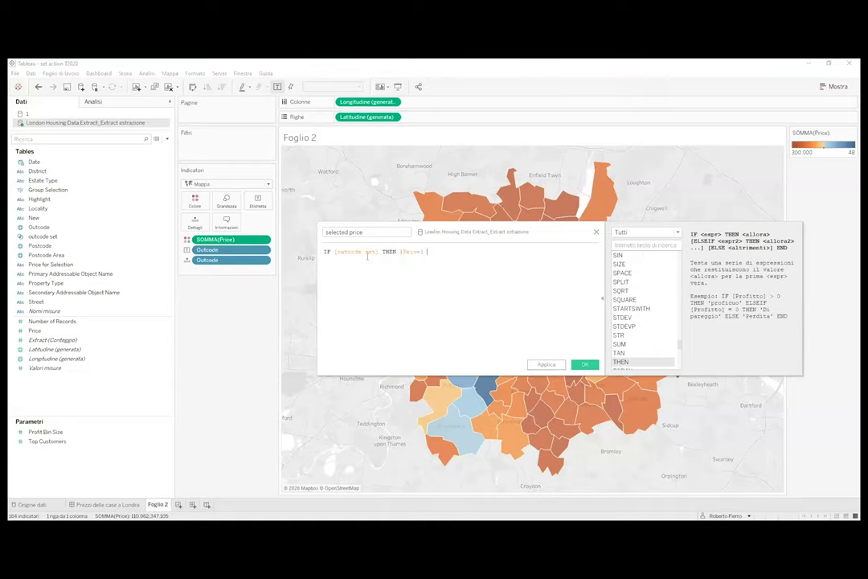
type("end")
key("Return")
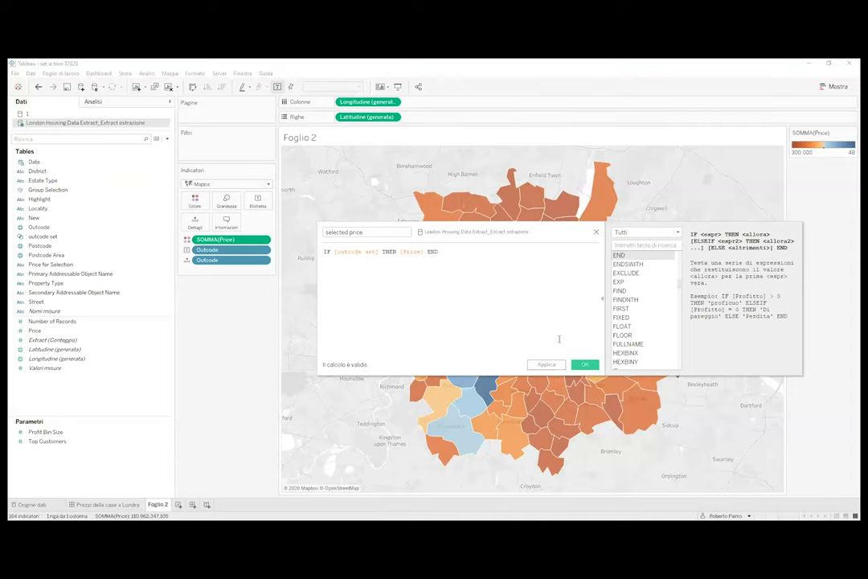
left_click(586, 366)
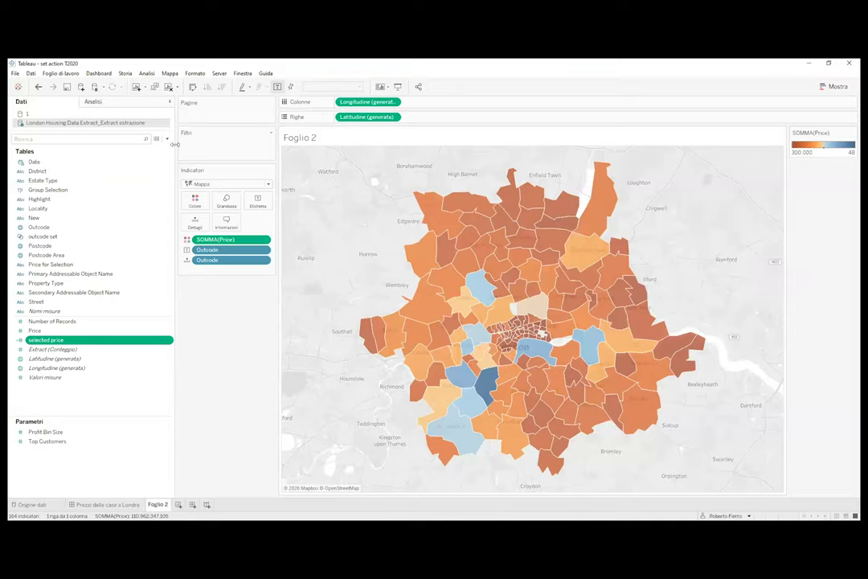
- Start another calculated field named 'avg price for selection'
left_click(168, 140)
left_click(147, 146)
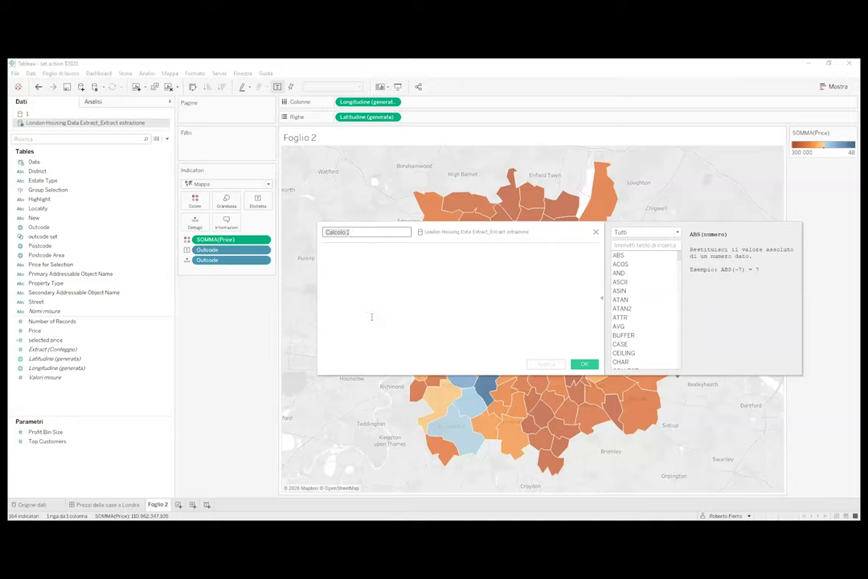
type("avg price for selection")
left_click(387, 256)
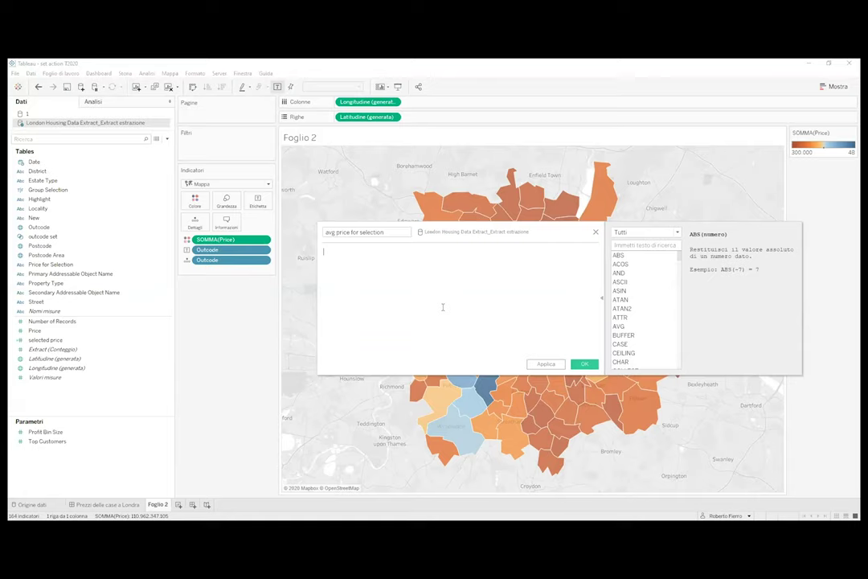
- Enter the formula { EXCLUDE [Outcode]: AVG([selected price]) }
type("excl")
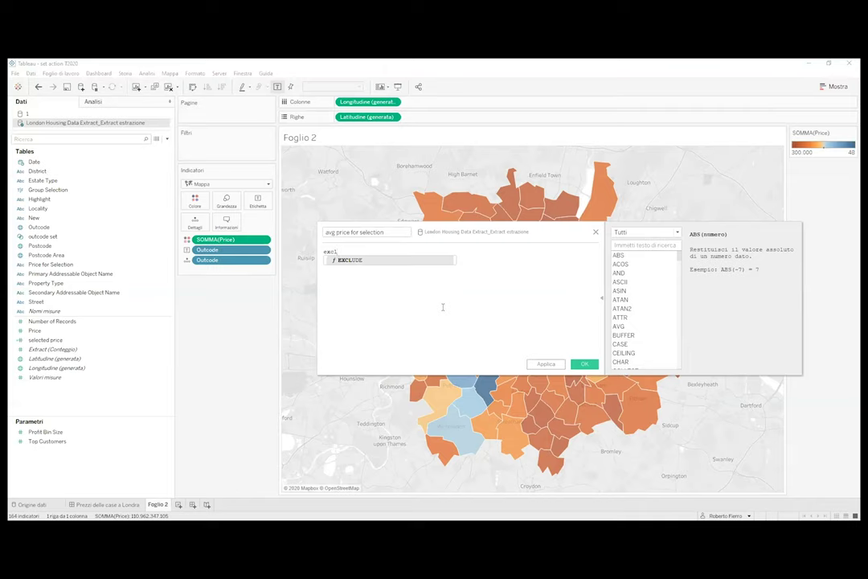
key("Return")
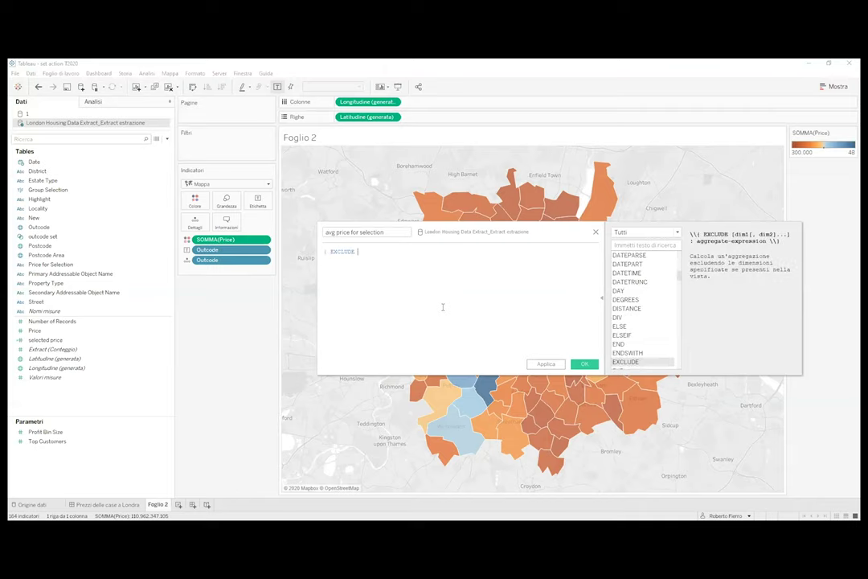
type("out")
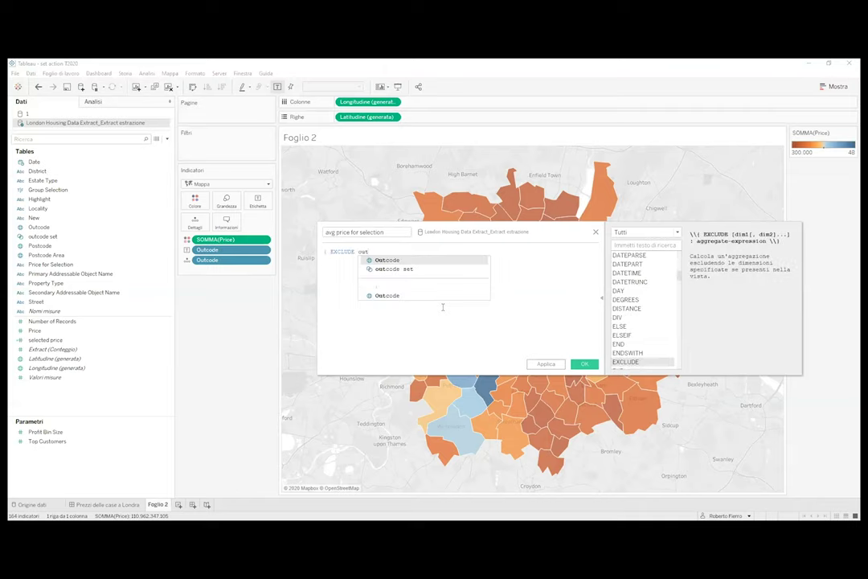
key("Return")
type(":")
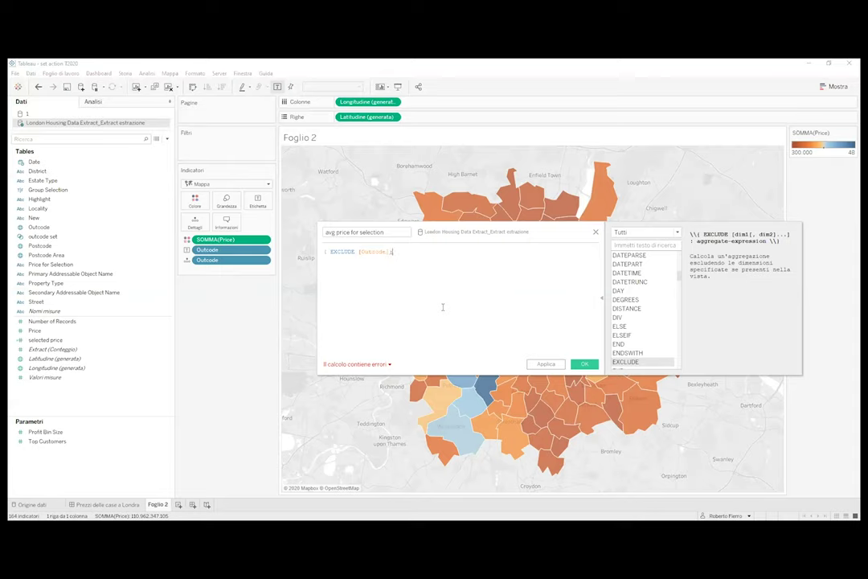
type(" avg")
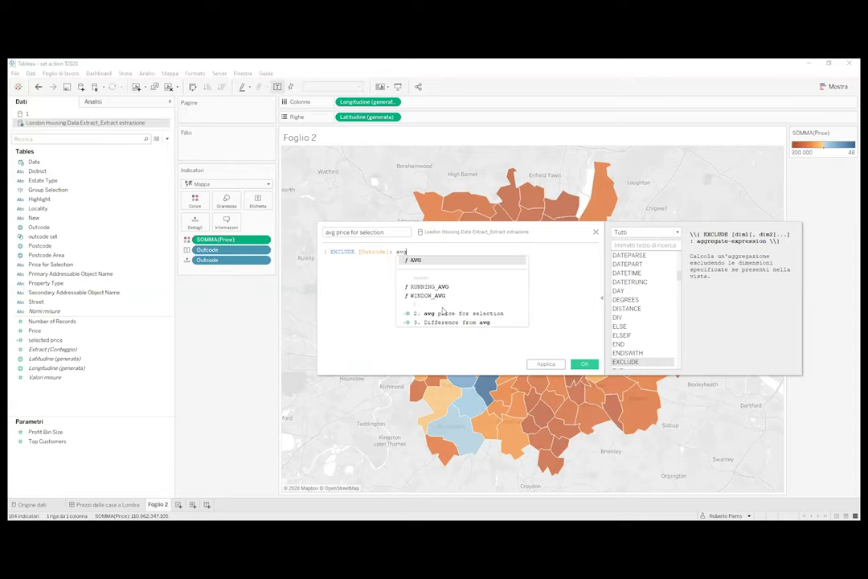
key("Return")
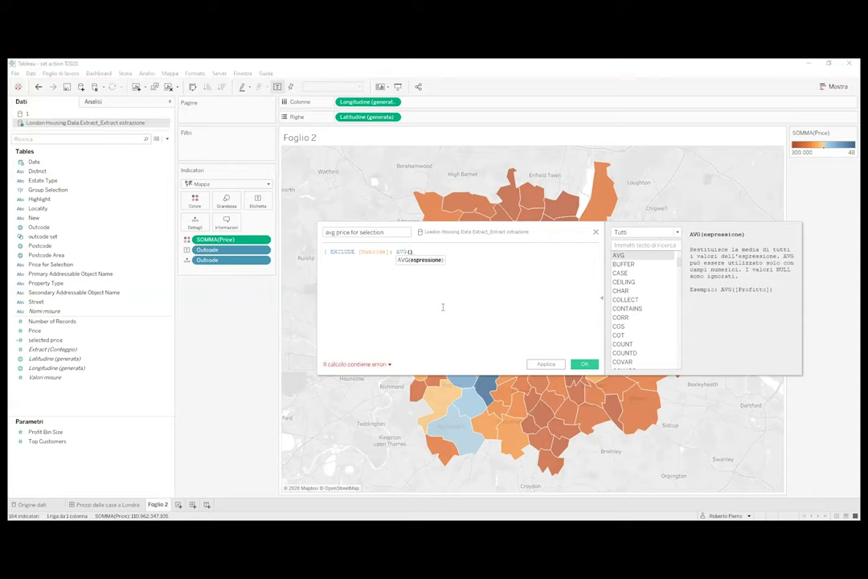
type("selec")
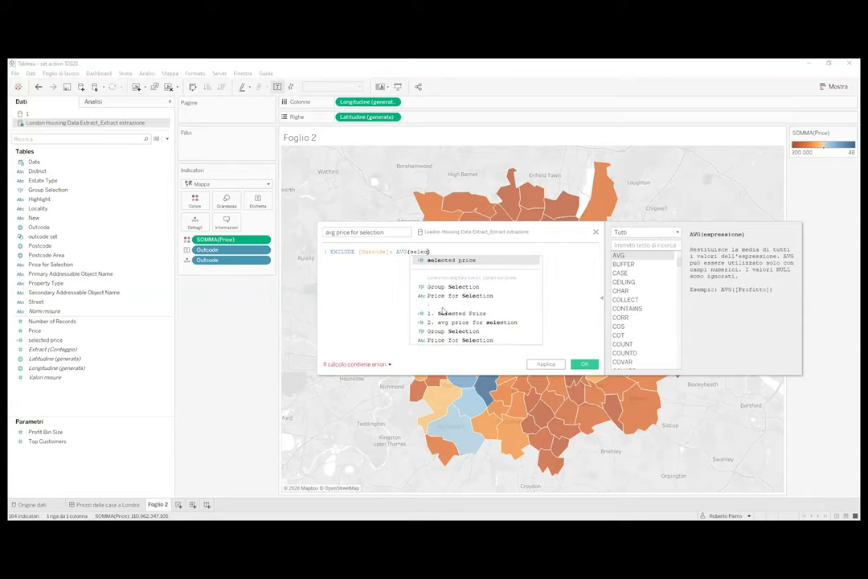
type("ted")
key("Return")
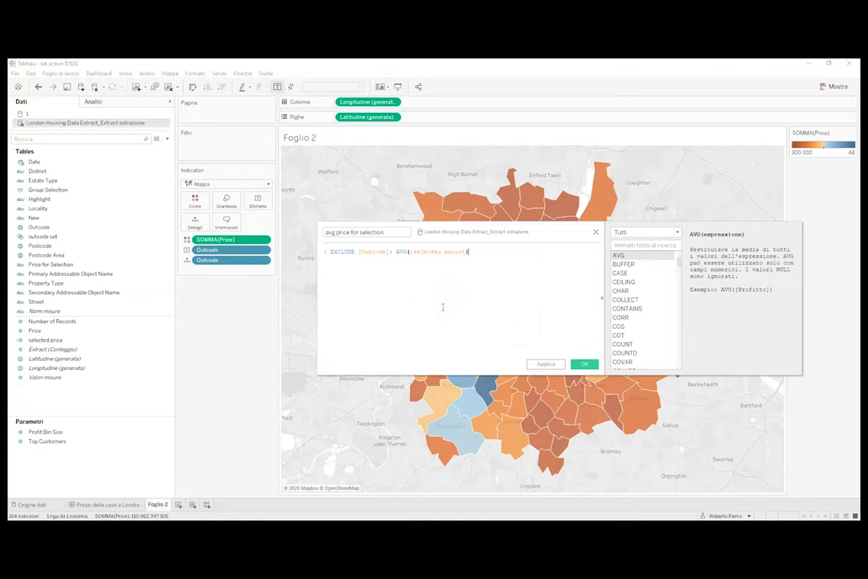
type("}")
- Save avg price for selection and start a calculated field named 'difference from avg'
left_click(584, 366)
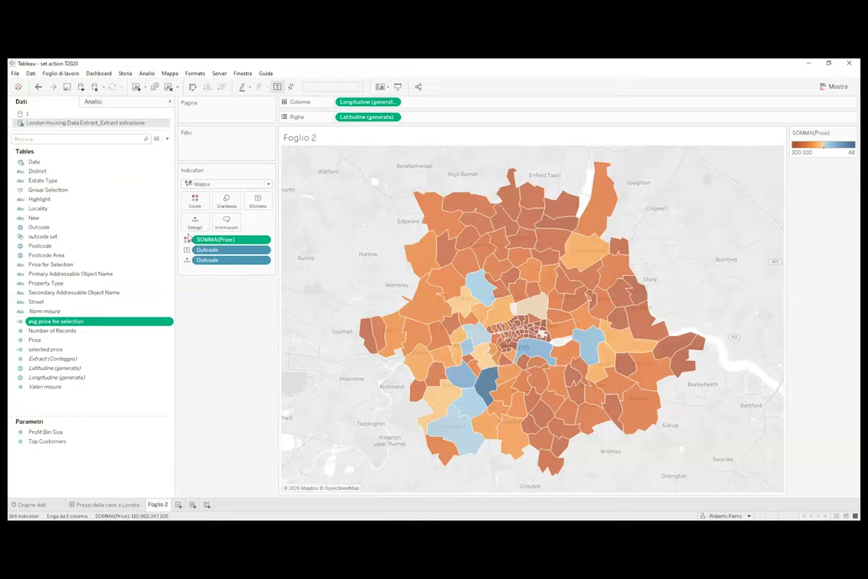
left_click(166, 138)
left_click(108, 149)
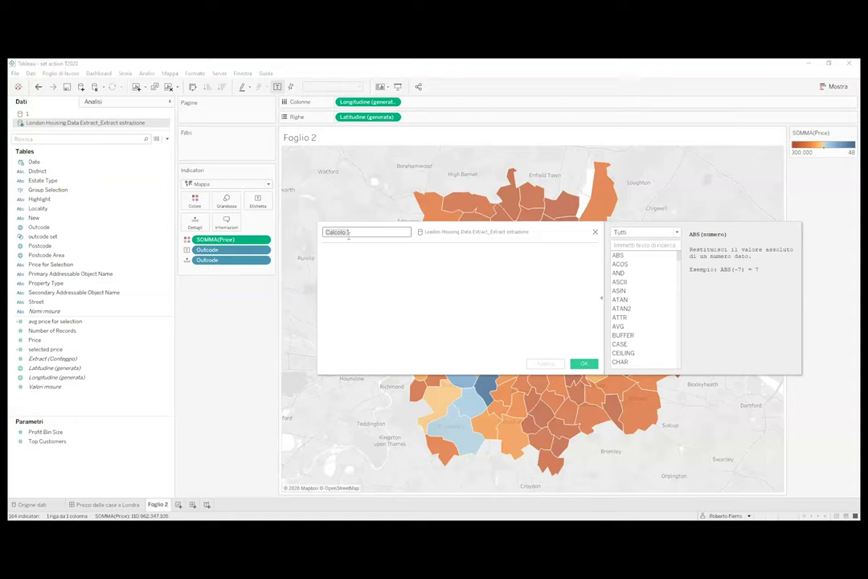
type("differenza")
type(" from avg")
left_click(348, 233)
key("BackSpace")
type("ce")
left_click(351, 254)
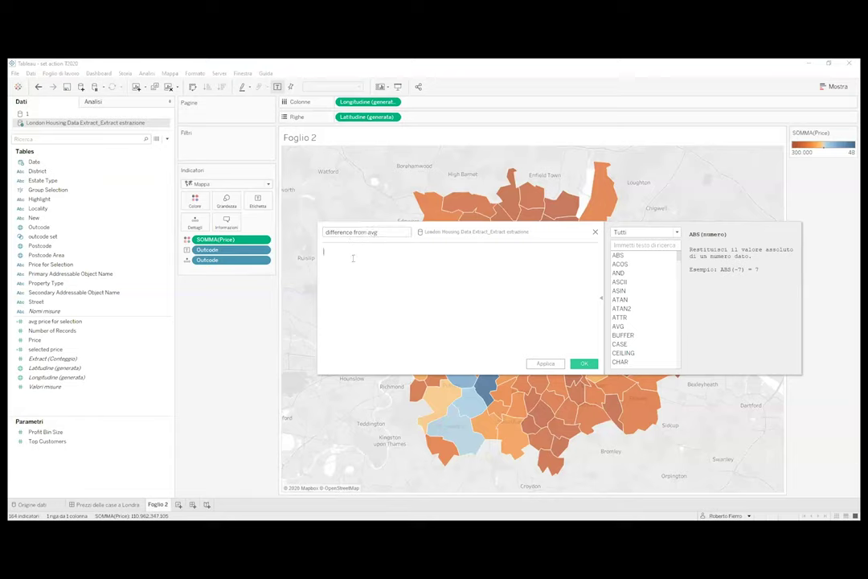
- Enter the formula AVG([Price])-AVG([avg price for selection]) and save the field
type("v")
type("AVG(")
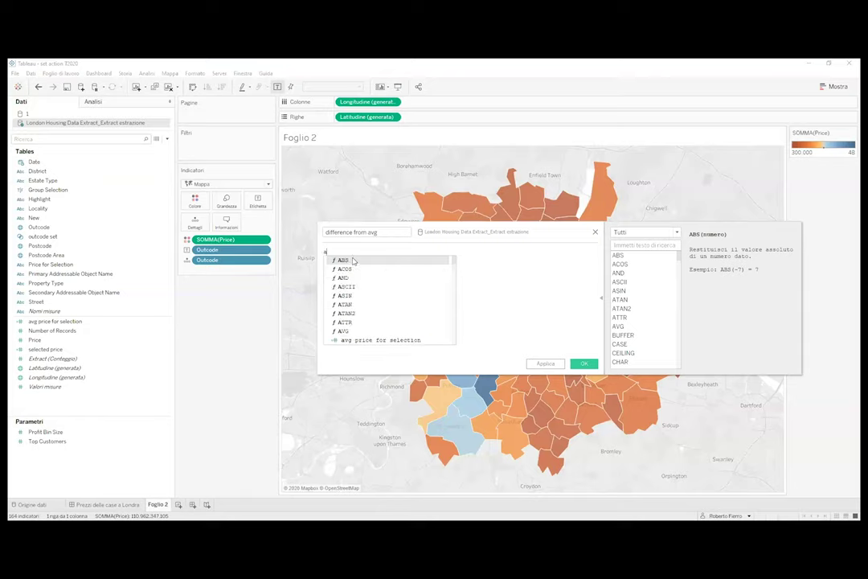
type("price")
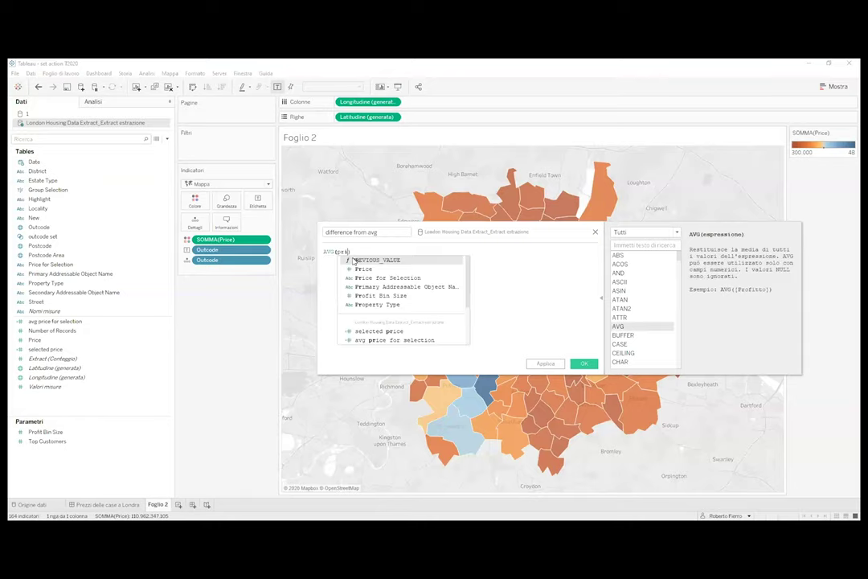
key("Return")
type("-avg")
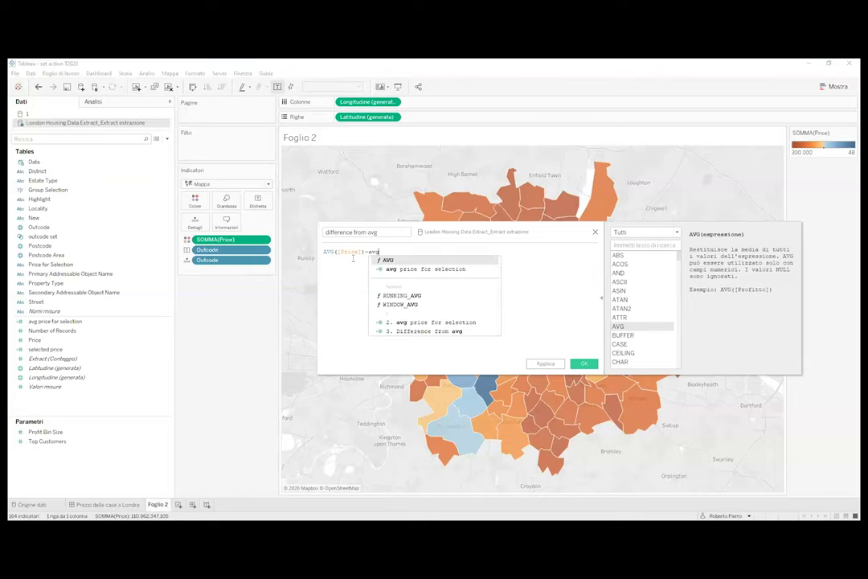
key("Return")
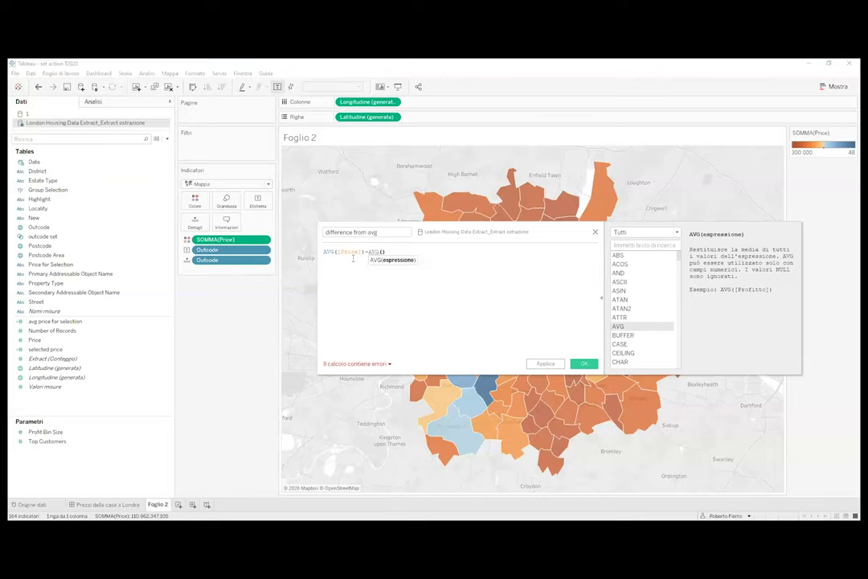
type("price")
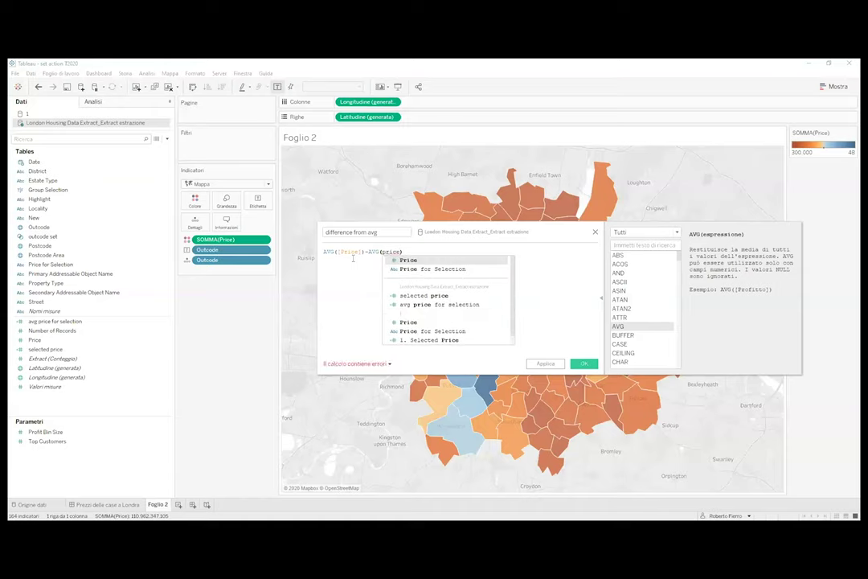
key("Down")
key("Down")
key("Down")
key("Return")
type(")")
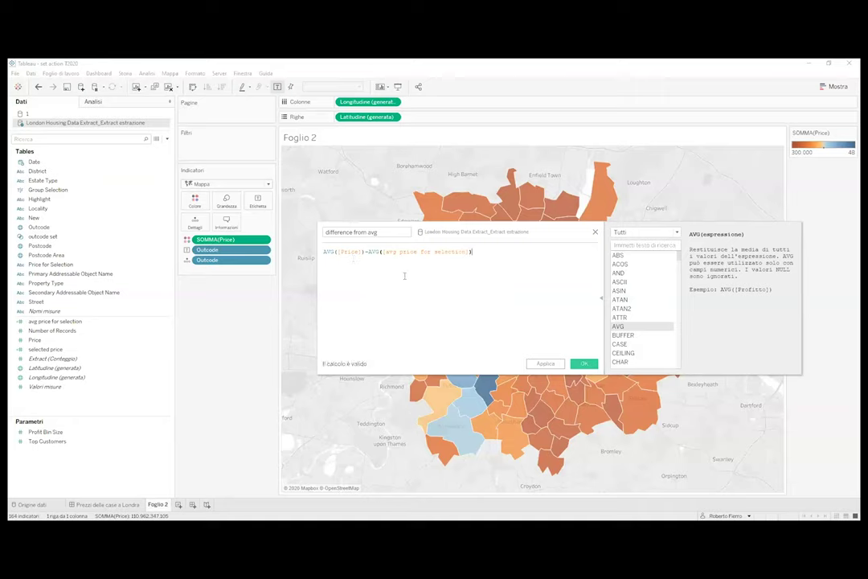
left_click(584, 364)
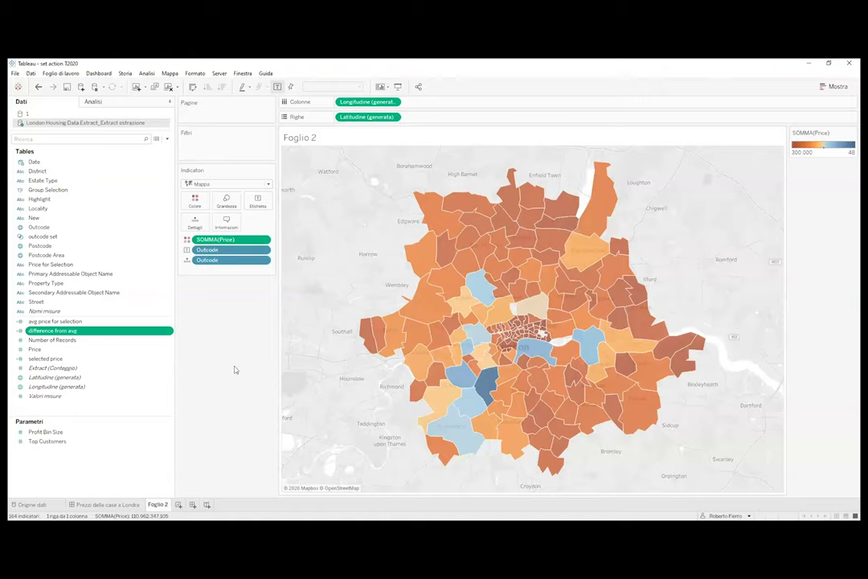
- Move SUM(Price) to Tooltip and colour the outcode map by difference from avg
left_click(111, 415)
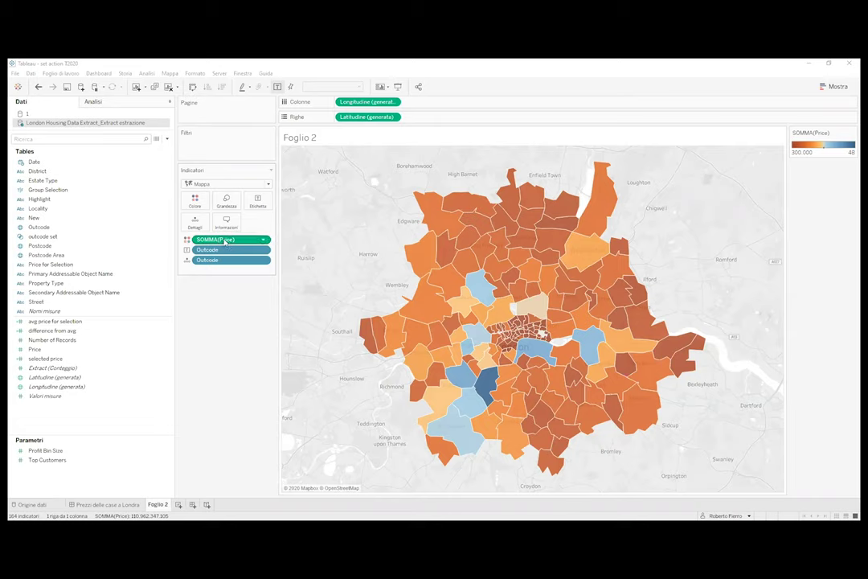
left_click(188, 240)
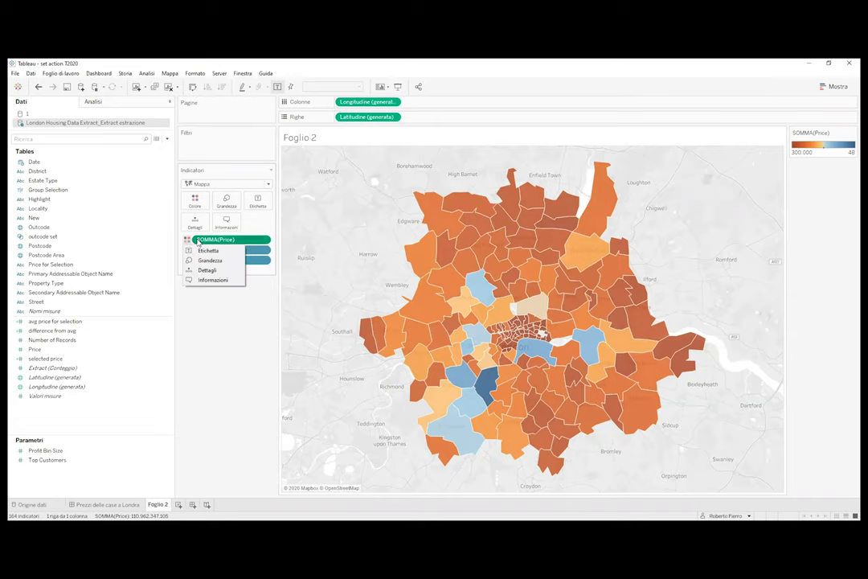
left_click(211, 278)
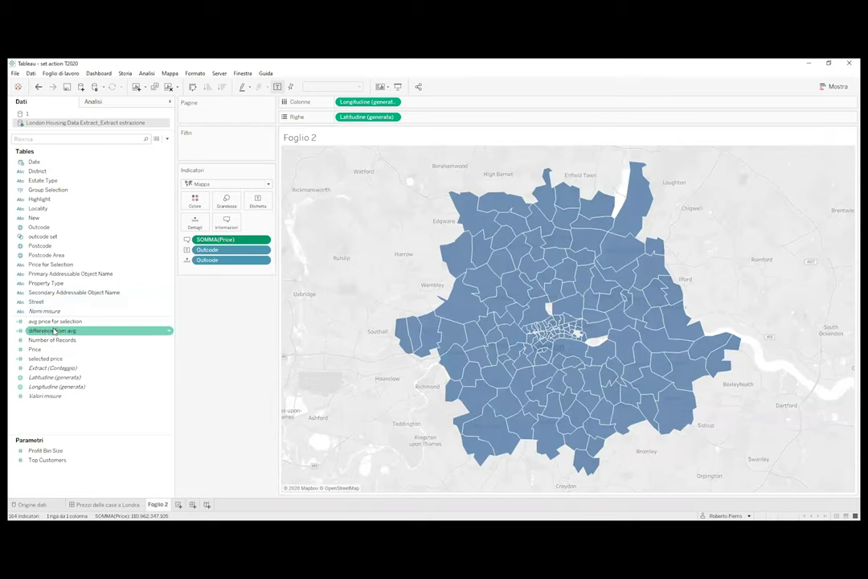
left_click_drag(54, 330, 195, 203)
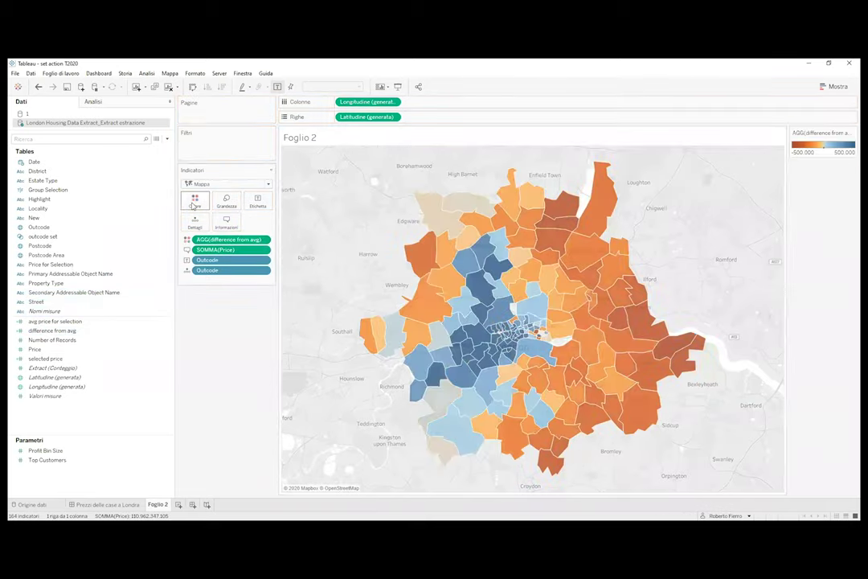
- Test the colouring by selecting NW9, then NW7, then clearing the selection
left_click(418, 257)
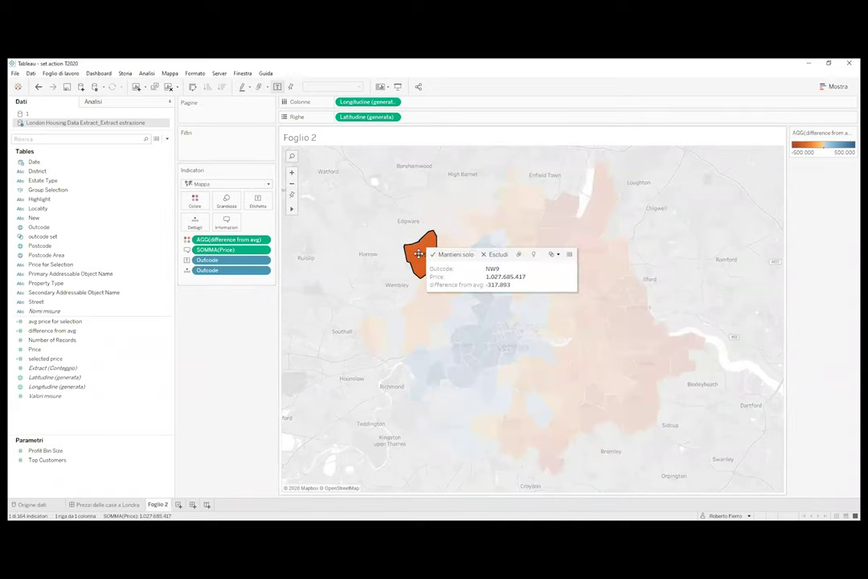
left_click(438, 217)
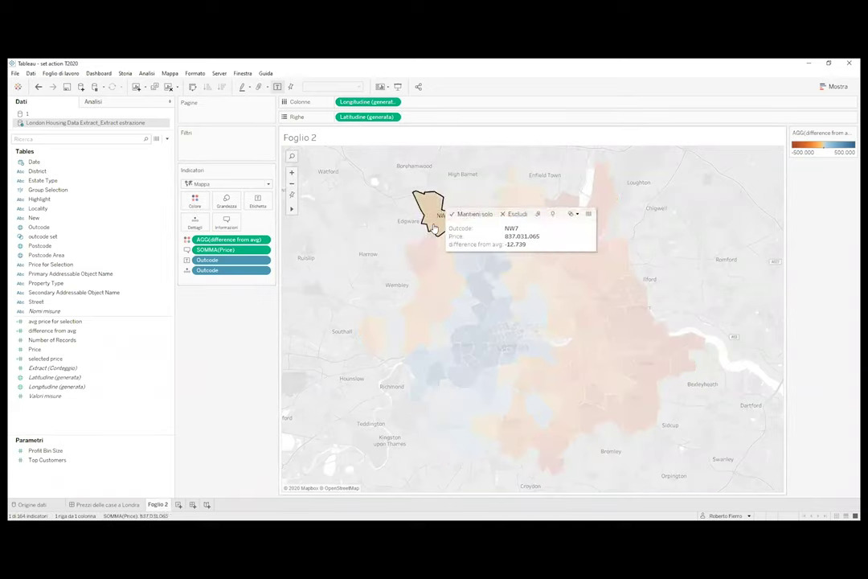
left_click(391, 229)
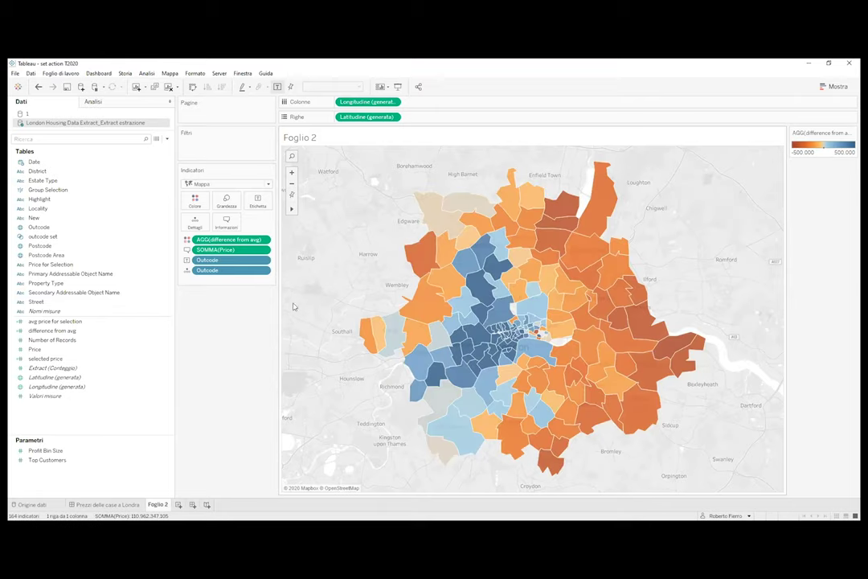
- Add selected price and avg price for selection to the map tooltip
left_click(81, 321)
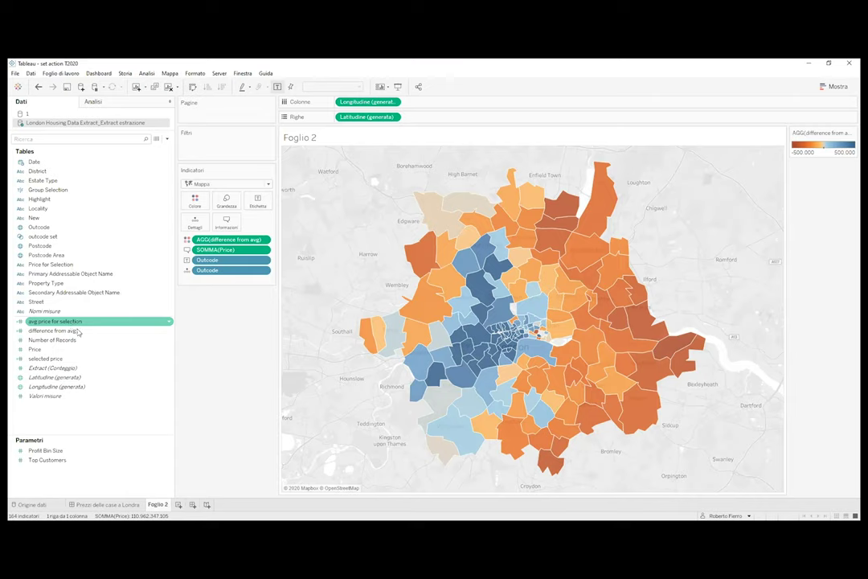
left_click(58, 362)
left_click_drag(58, 364, 227, 227)
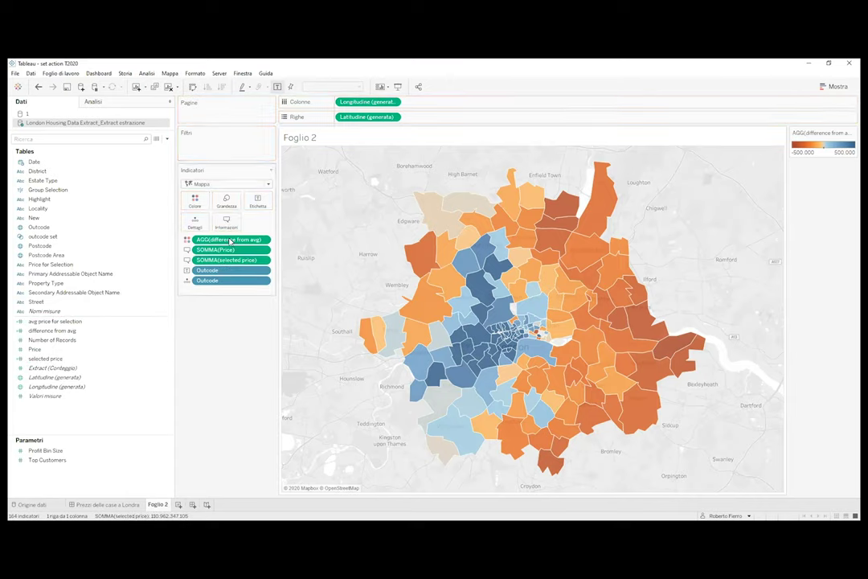
left_click(55, 321)
left_click_drag(54, 321, 227, 224)
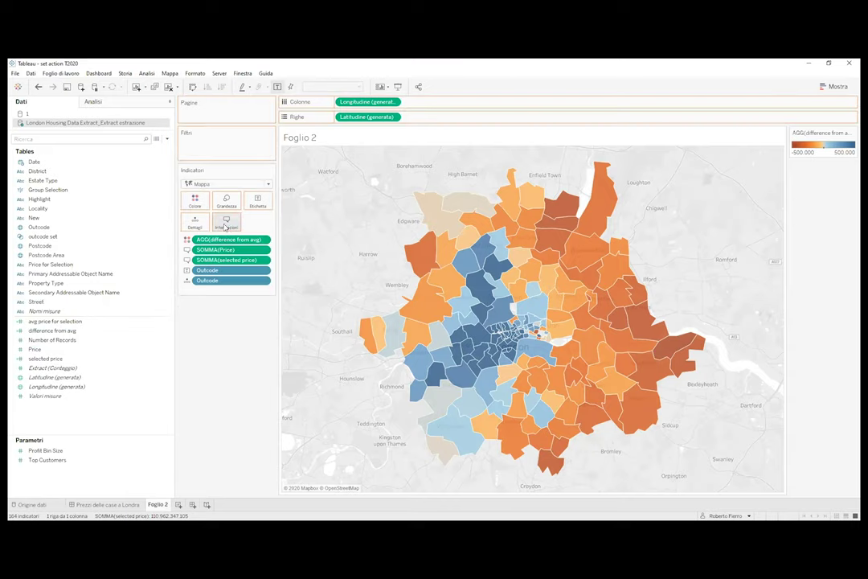
- Change the Price tooltip pill from SUM to AVG
mouse_move(417, 255)
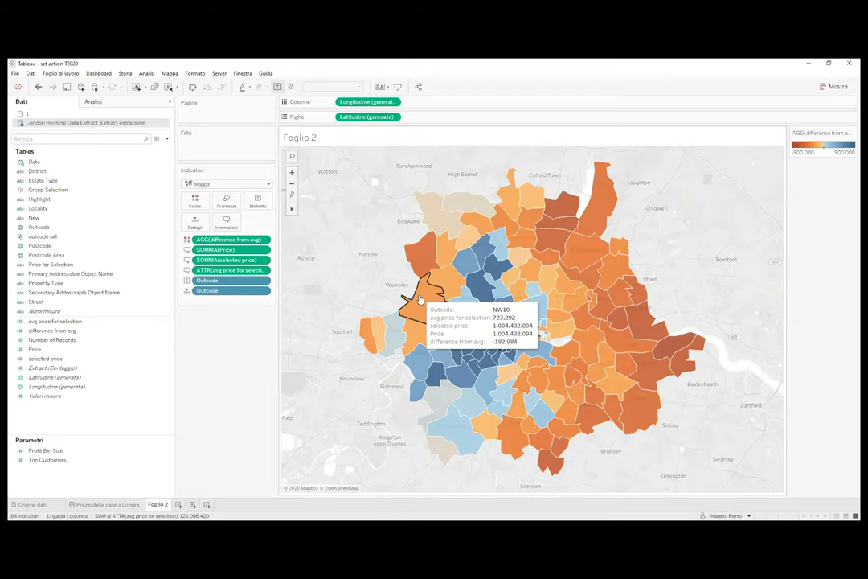
left_click_drag(211, 251, 186, 253)
type("avg([Price")
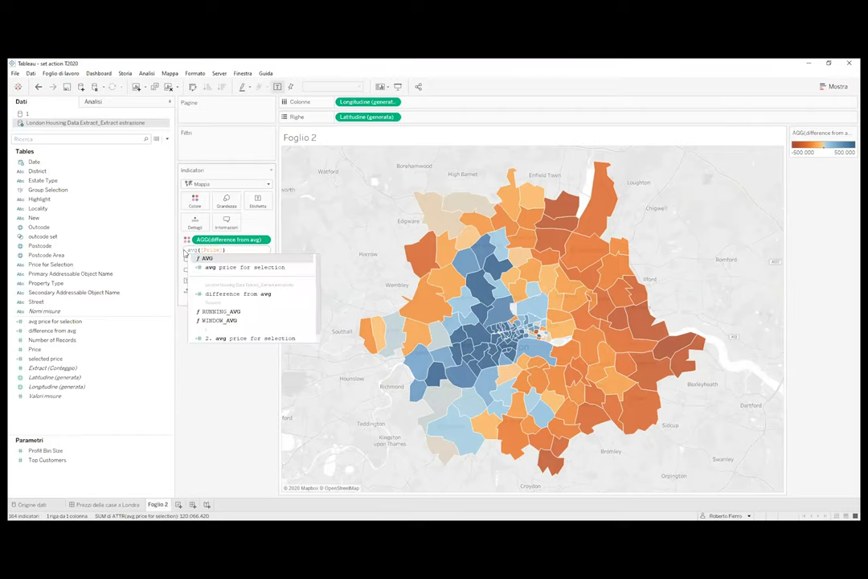
key("Return")
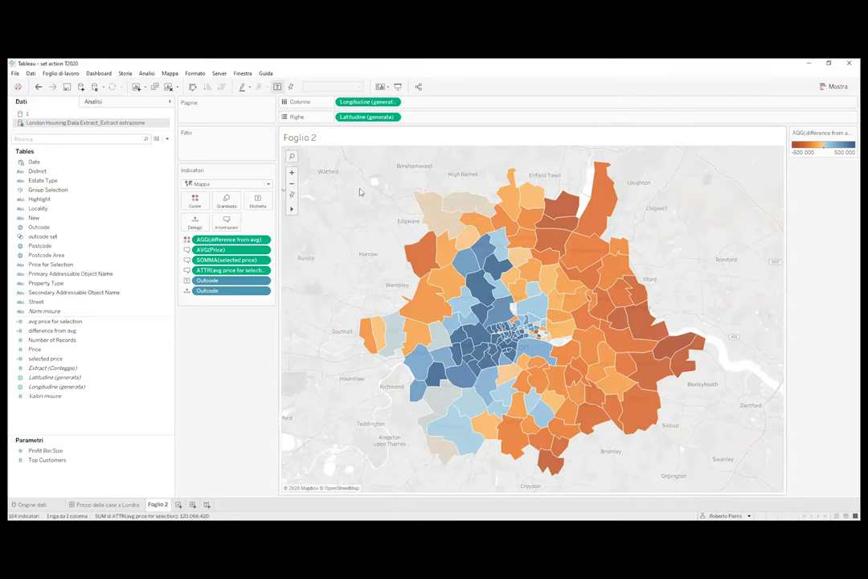
- Fix the difference from avg colour range at -500.000 to 500.000, centred on 0
double_click(823, 147)
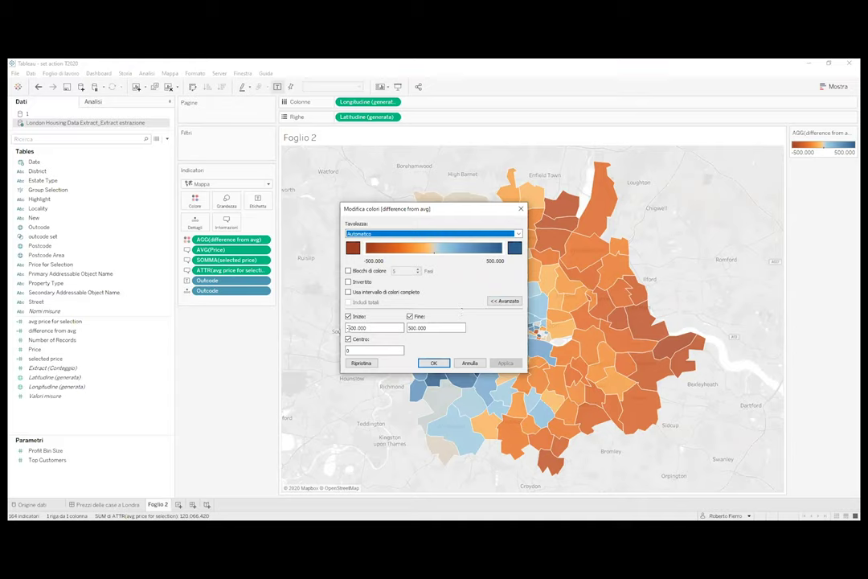
left_click(424, 327)
left_click_drag(430, 213, 267, 238)
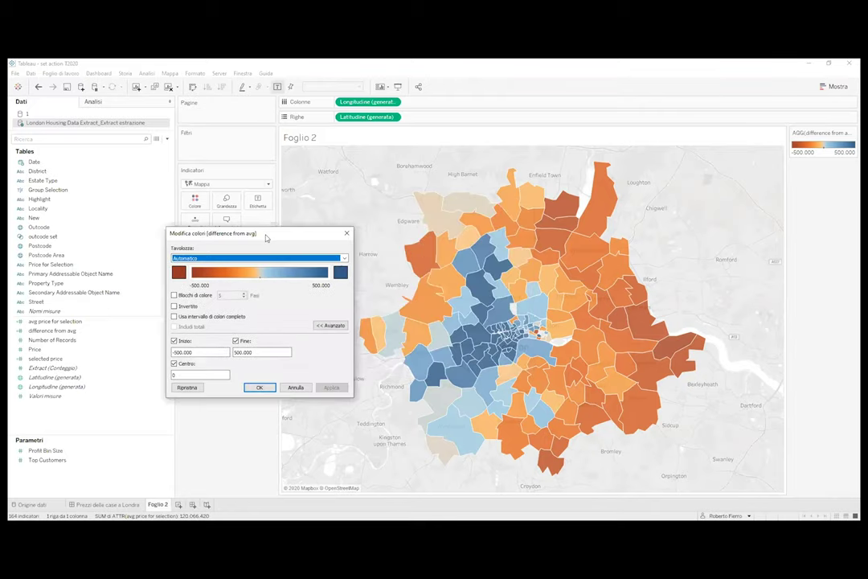
left_click_drag(267, 238, 265, 244)
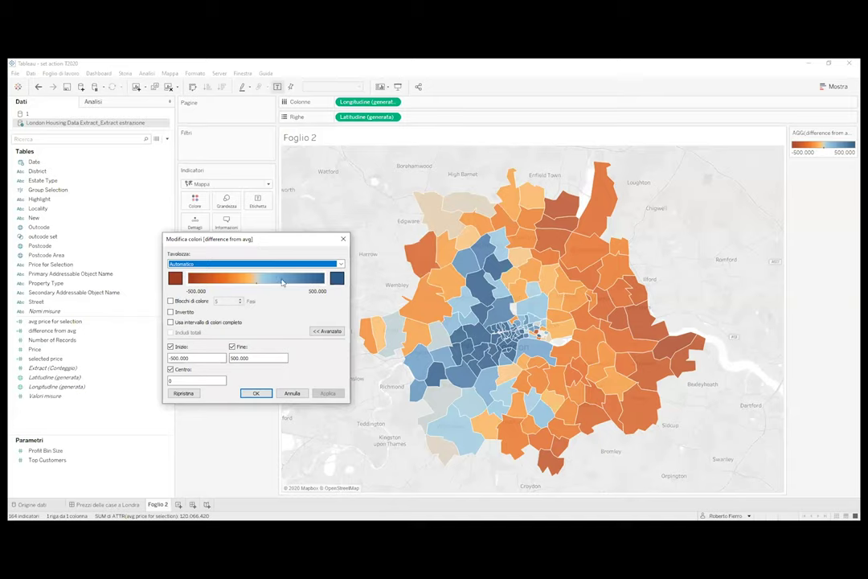
left_click(255, 393)
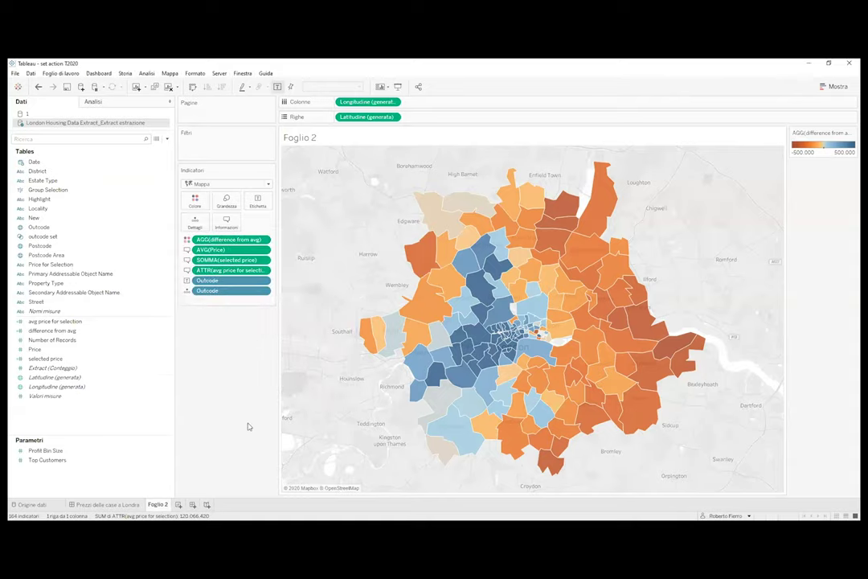
- Add a new dashboard and place the Foglio 2 outcode map on it
left_click(193, 504)
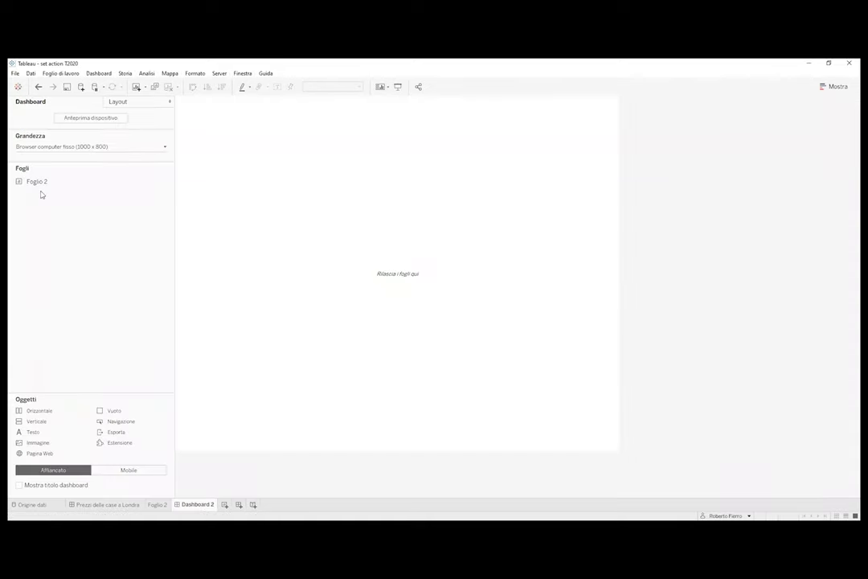
left_click_drag(71, 188, 270, 212)
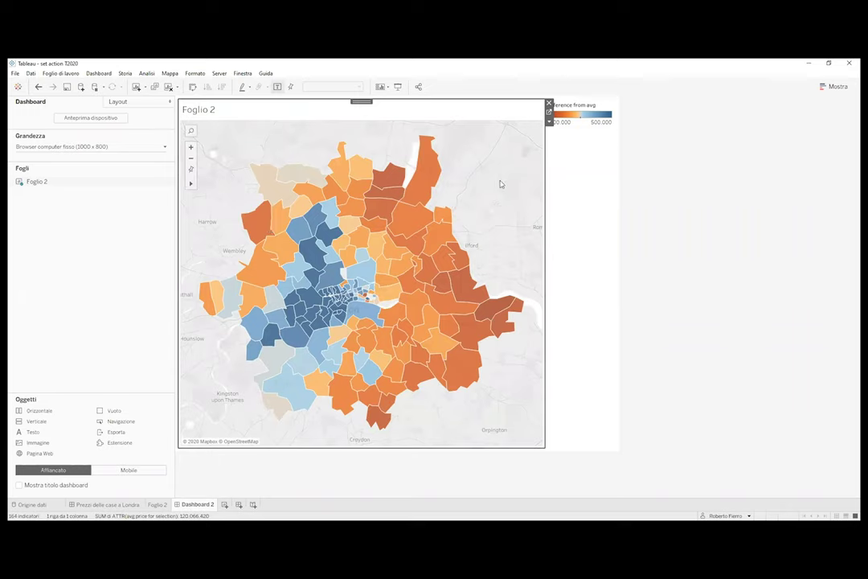
left_click(678, 178)
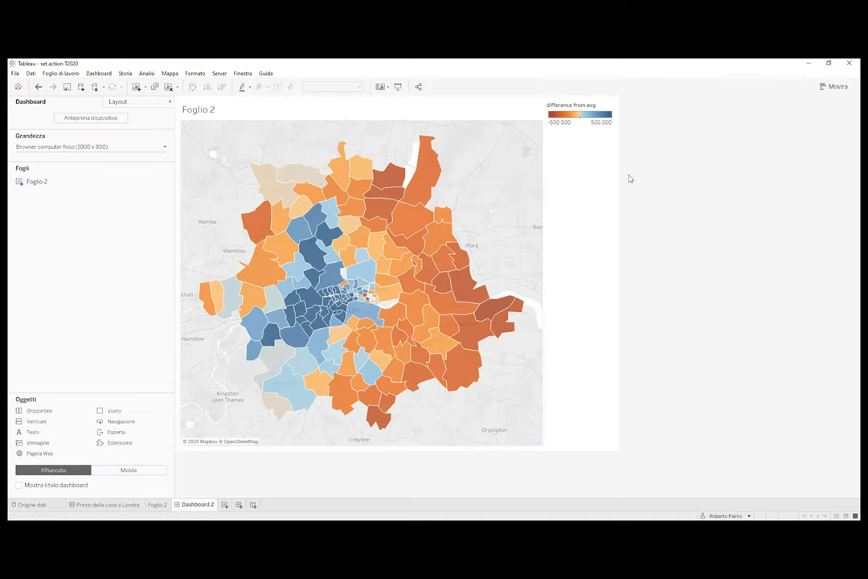
- Replace the map title with the two-line heading DIFFERENCE IN HOUSE PRICING IN LONDON
double_click(228, 116)
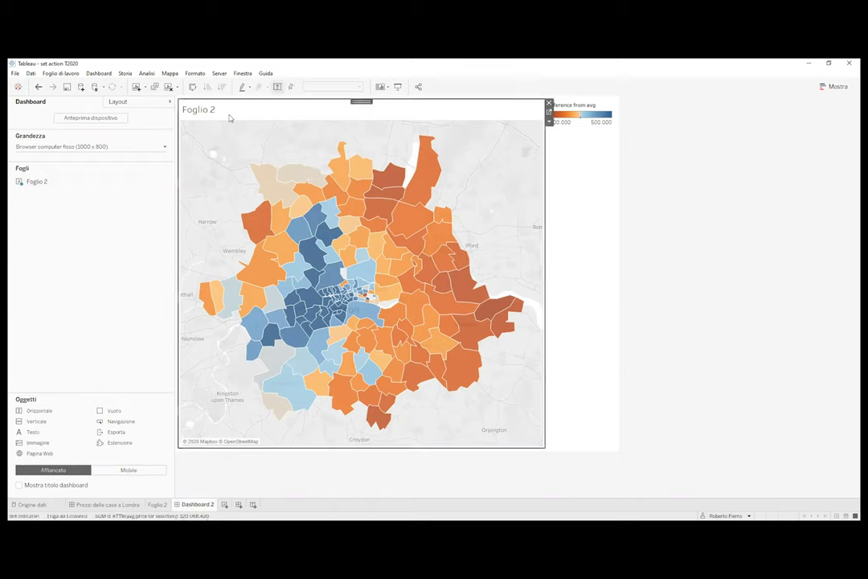
left_click_drag(390, 358, 379, 358)
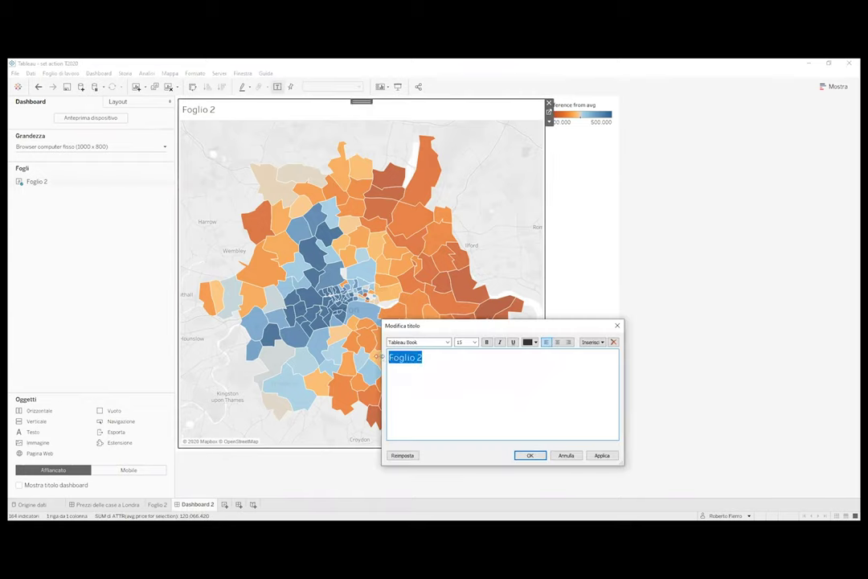
type("DIFFERENCE IN HOUSE PRICING IN LONDON AVERAGE PRICE IN THE SELECTED REGION:")
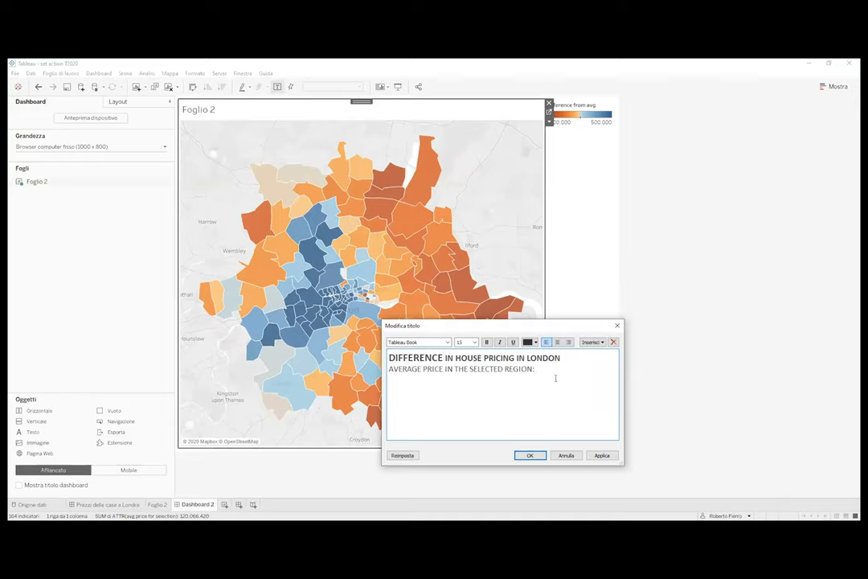
- Insert ATTR(avg price for selection) into the title in bold black italics and apply it
left_click(591, 341)
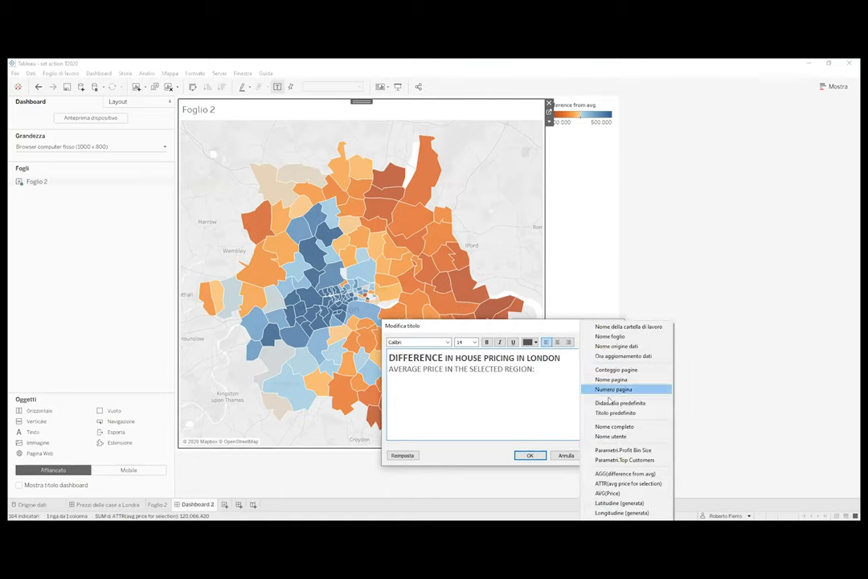
left_click(635, 484)
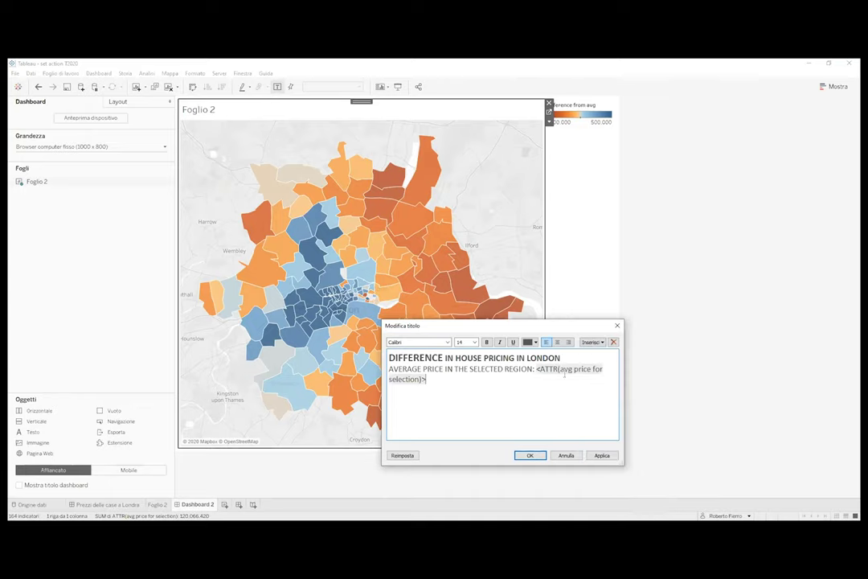
left_click(487, 342)
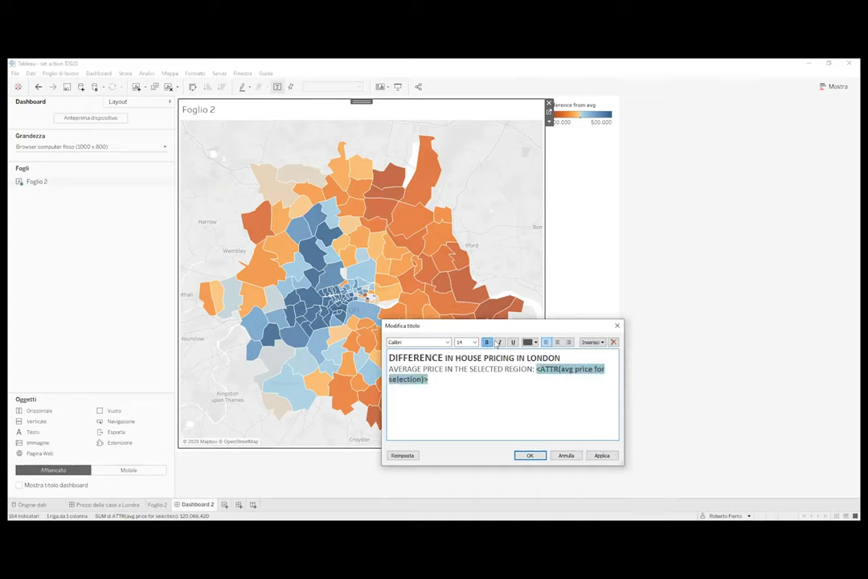
left_click(500, 343)
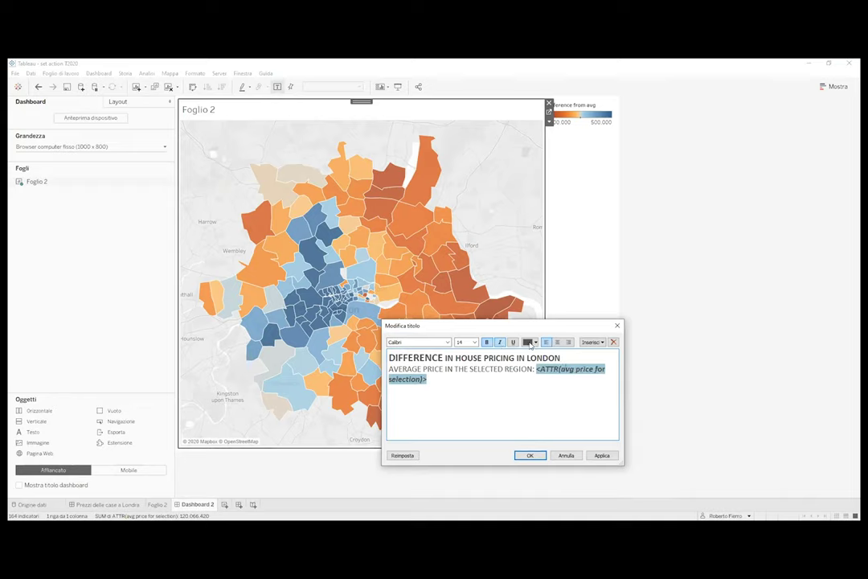
left_click(536, 342)
left_click(530, 353)
left_click(571, 410)
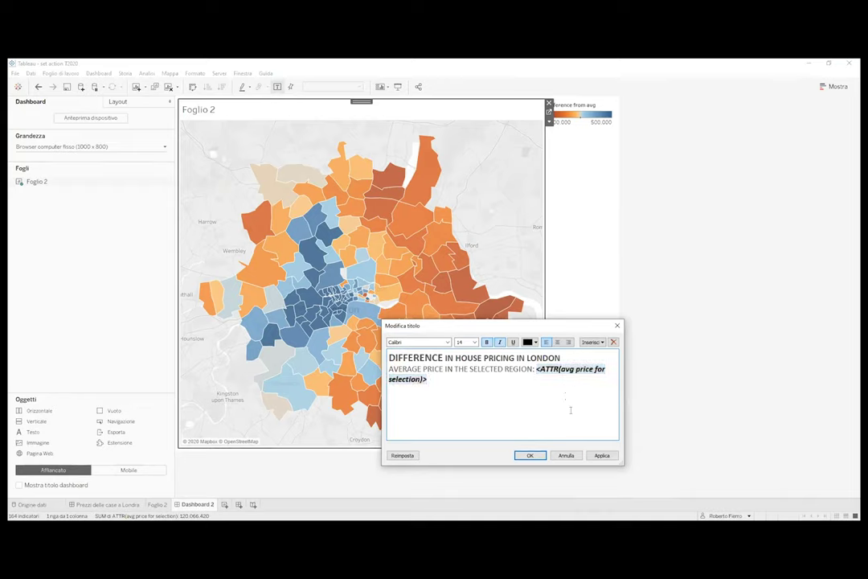
left_click(530, 456)
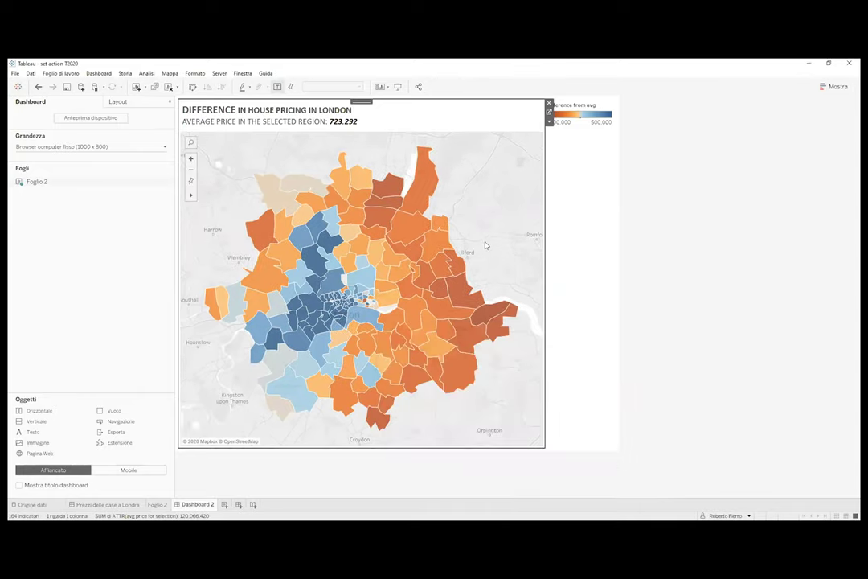
mouse_move(426, 182)
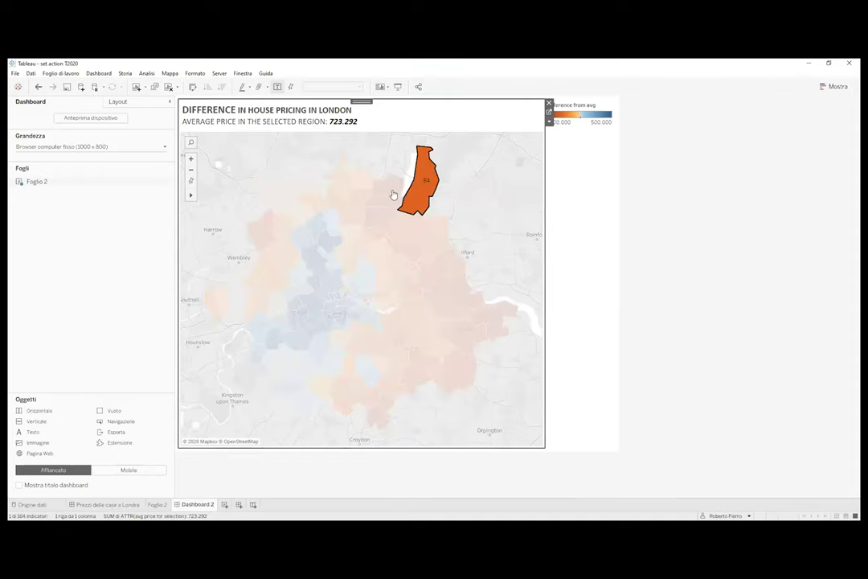
- Test the dashboard map by selecting N21, clear it, then return to Foglio 2
left_click(387, 183)
left_click(362, 180)
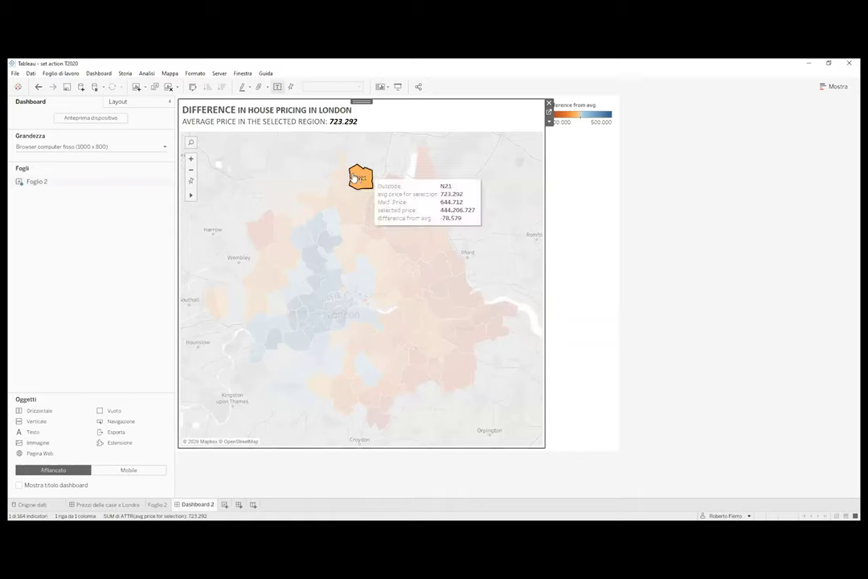
left_click(523, 167)
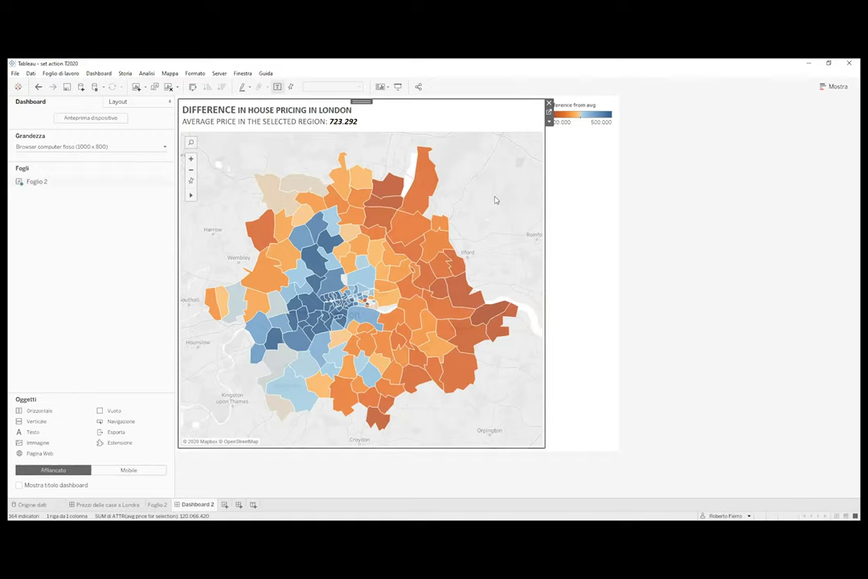
left_click(549, 115)
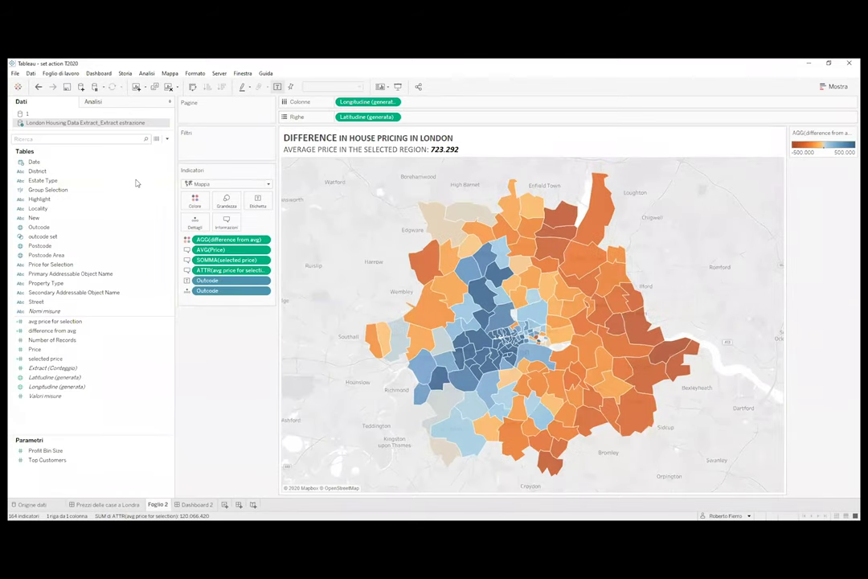
- Filter Foglio 2 on outcode set shown as IN/OUT, keeping all values
left_click_drag(42, 238, 208, 146)
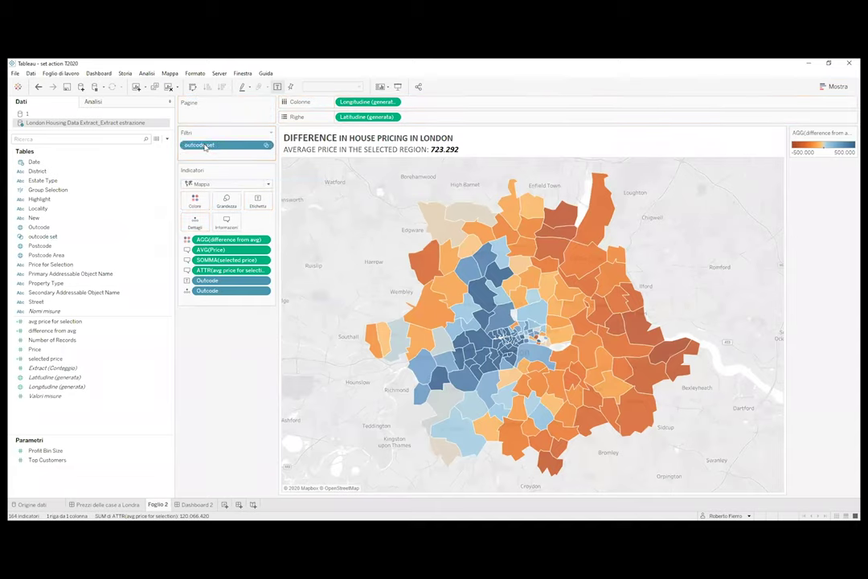
left_click(267, 147)
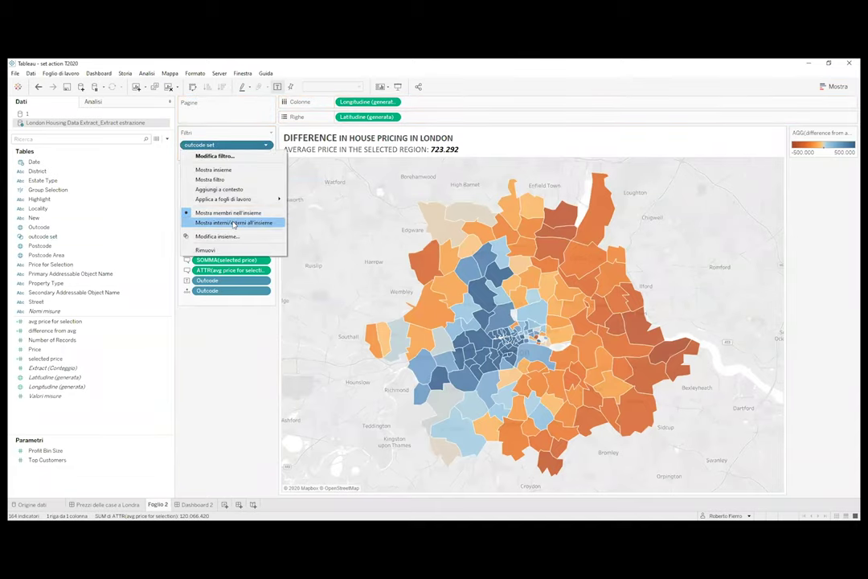
left_click(234, 222)
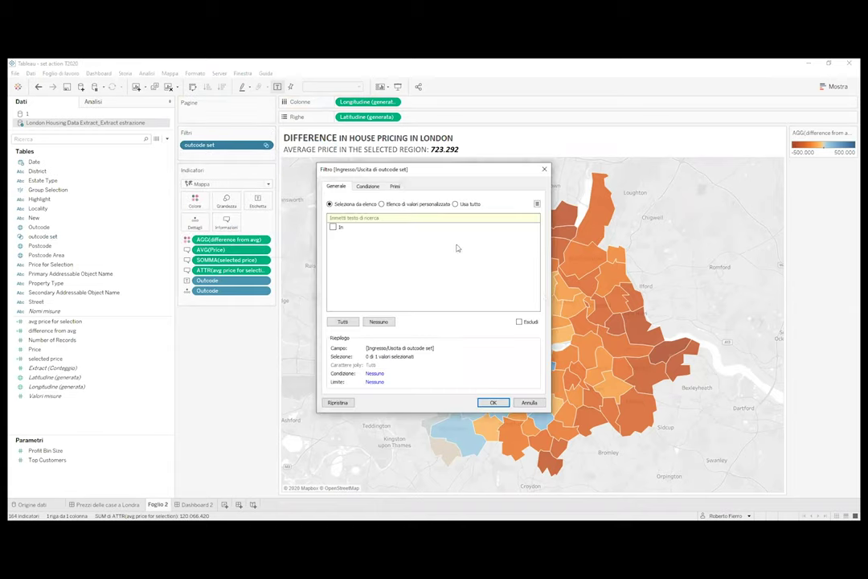
left_click(456, 204)
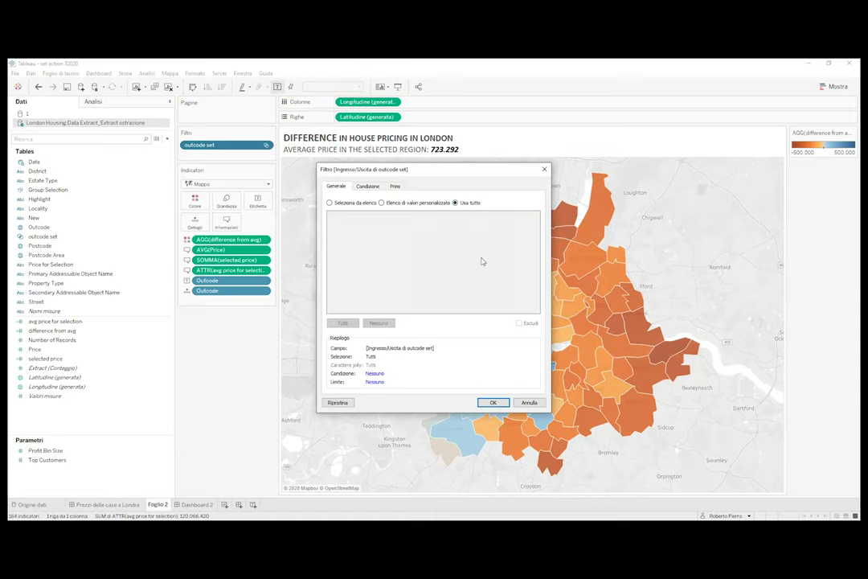
left_click(493, 403)
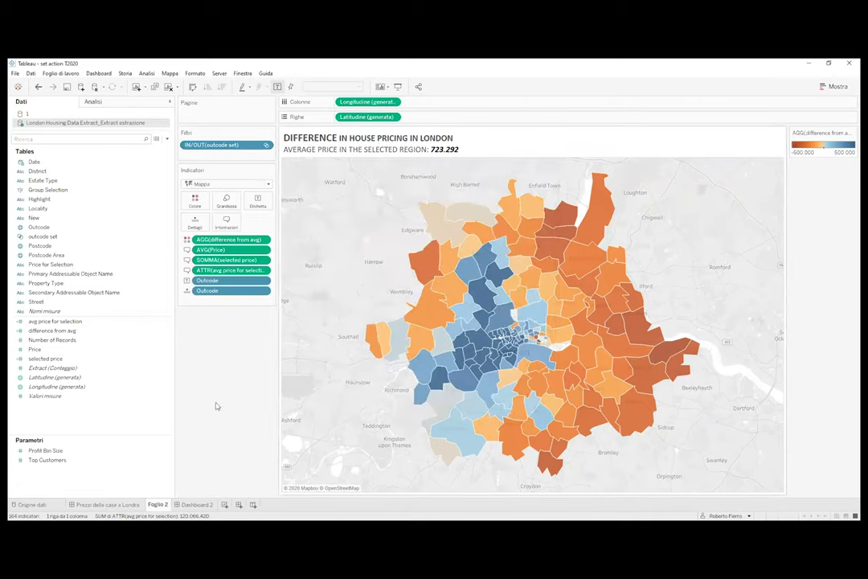
- Return to Dashboard 2 and hide its worksheets, including Foglio 2, with Nascondi tutti i fogli
left_click(196, 505)
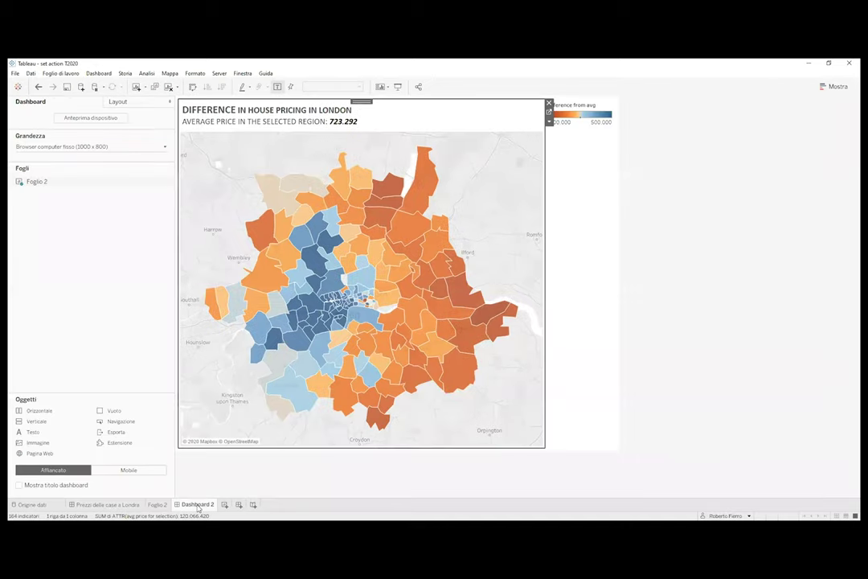
right_click(197, 504)
left_click(230, 451)
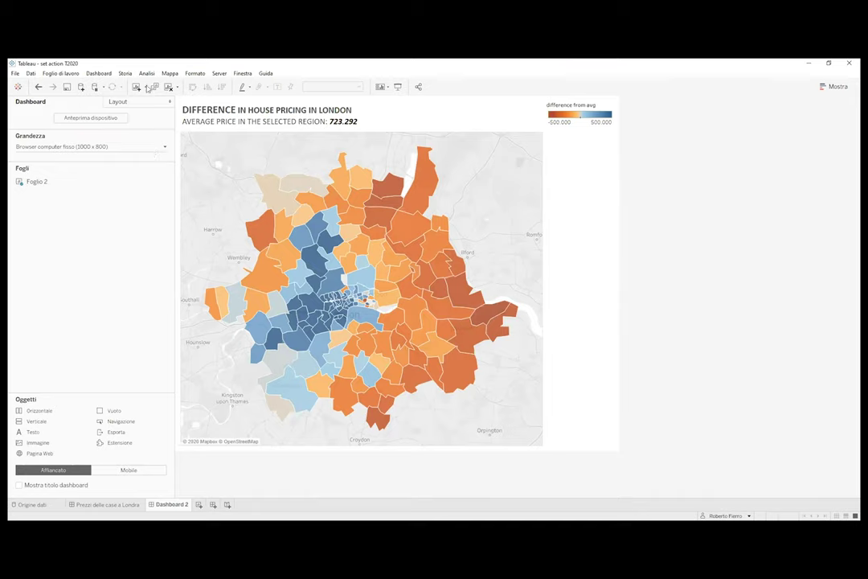
left_click(97, 74)
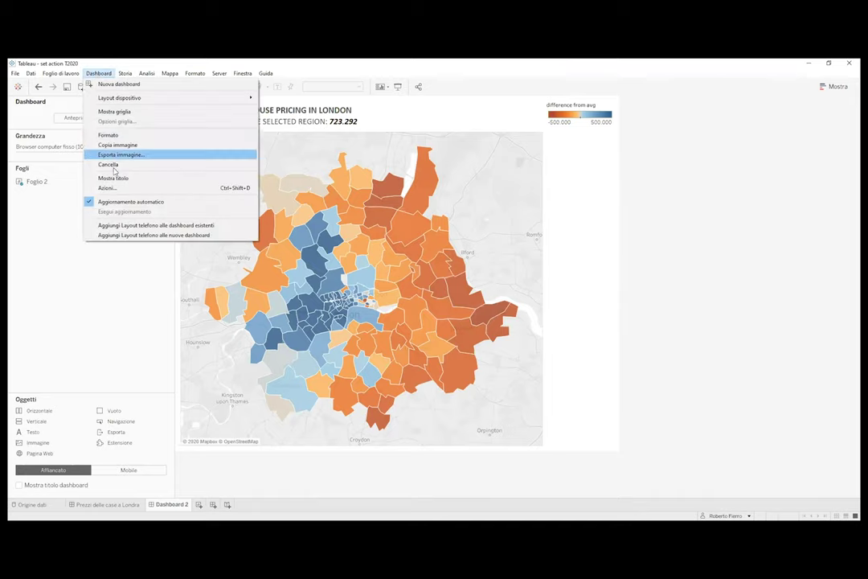
- Bring up Dashboard 2's Azioni dialog and the Aggiungi azione list of action types
left_click(112, 189)
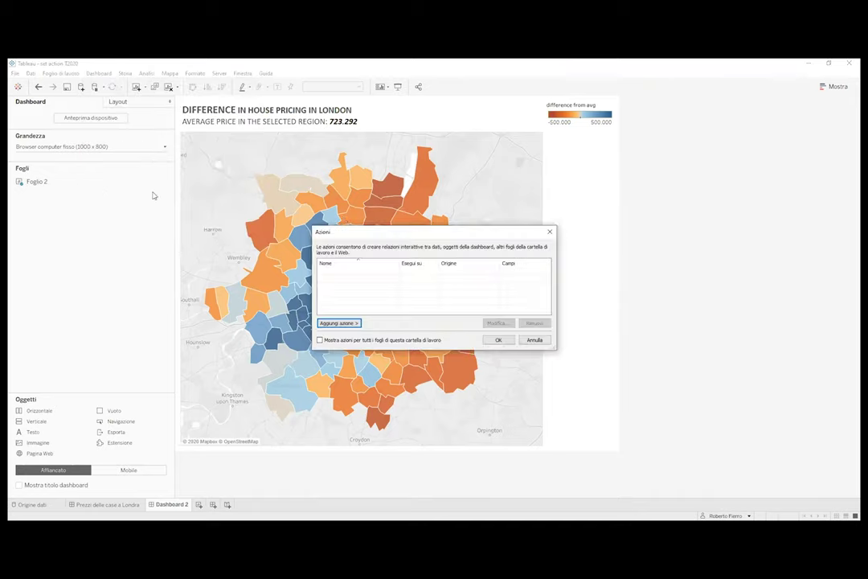
left_click(352, 324)
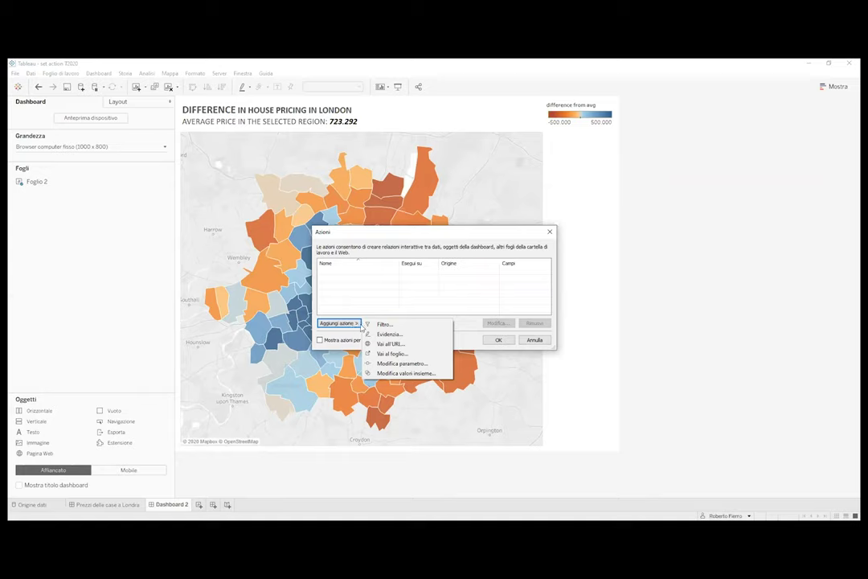
- Add a set action 'Set selezionato' targeting outcode set in London Housing Data Extract, then apply it
left_click(395, 375)
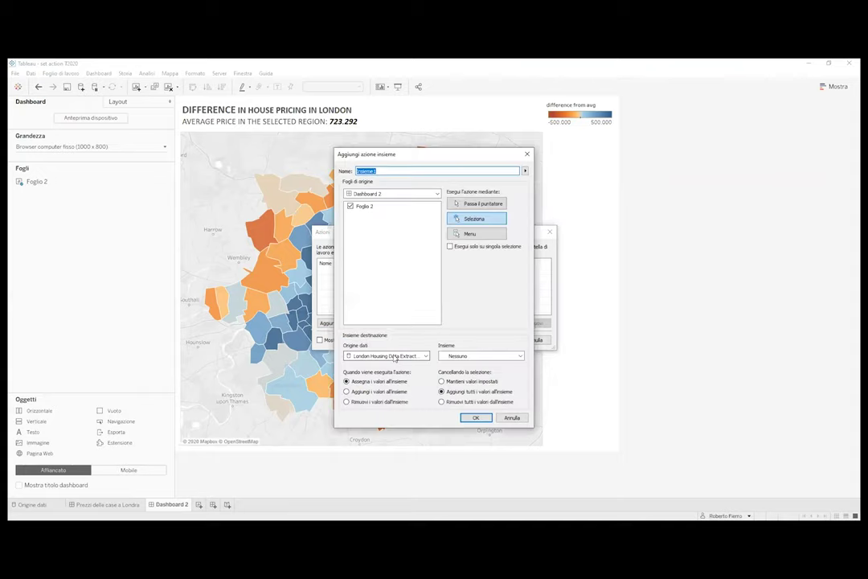
type("Set selezionata")
key("BackSpace")
type("o")
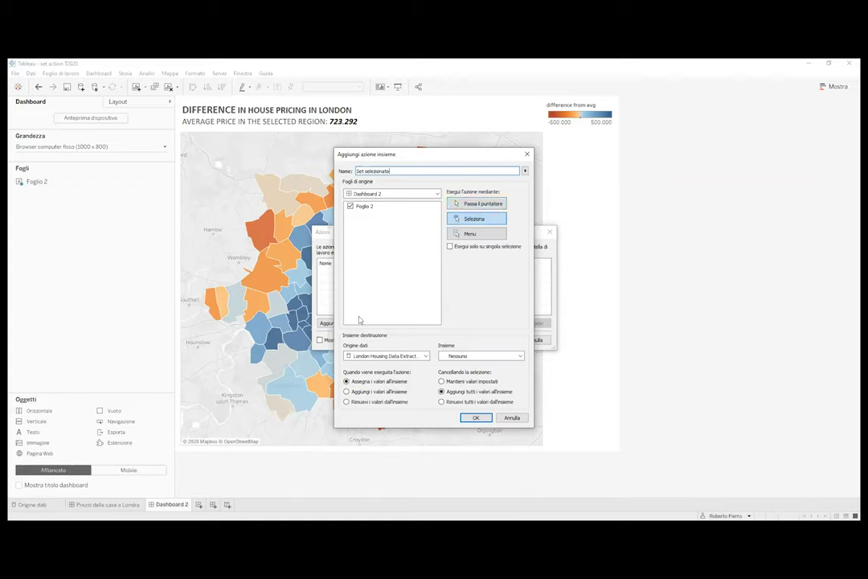
left_click(371, 356)
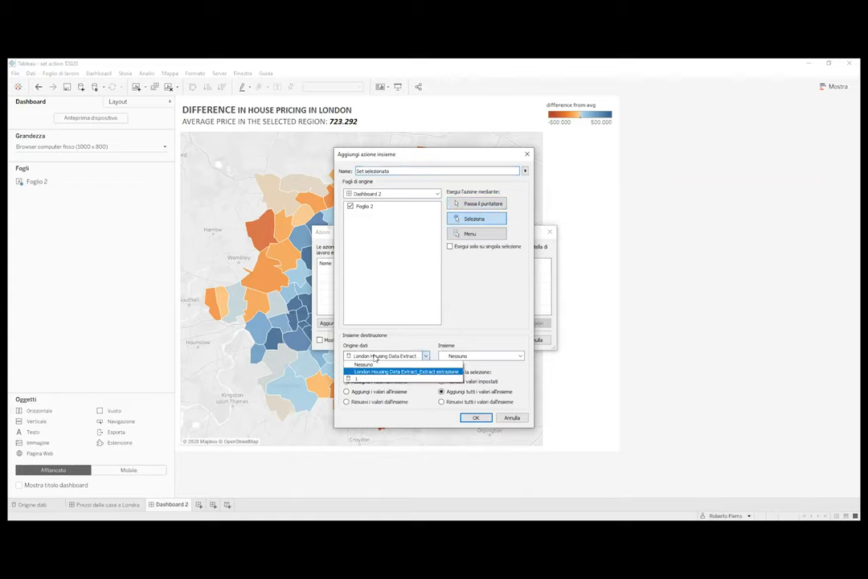
left_click(375, 357)
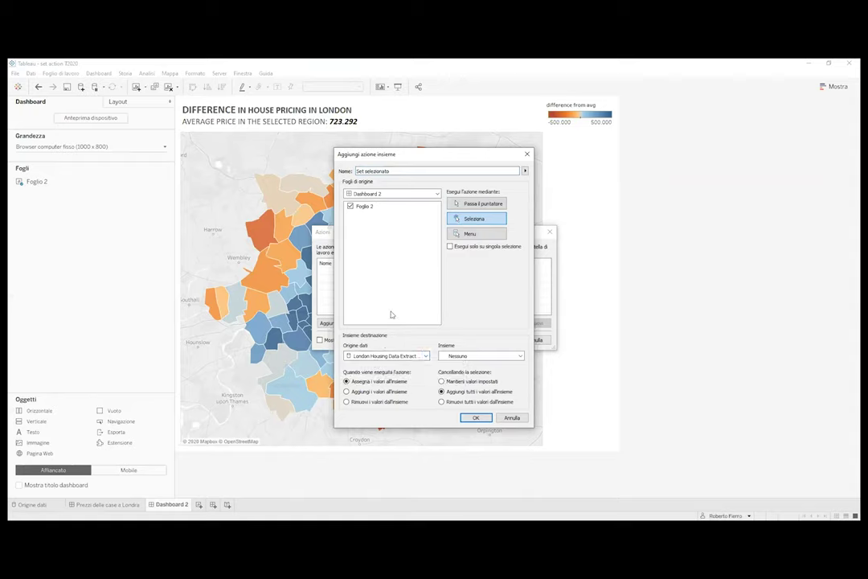
left_click(482, 358)
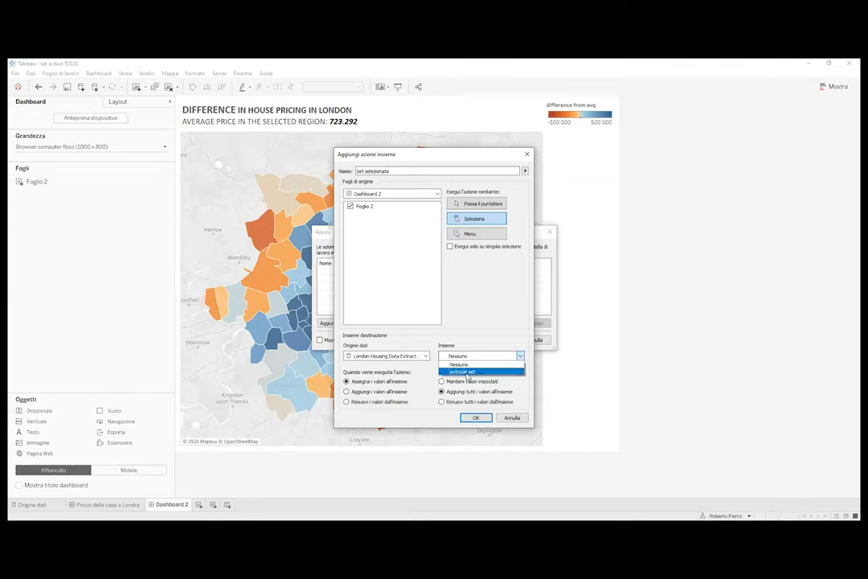
left_click(472, 373)
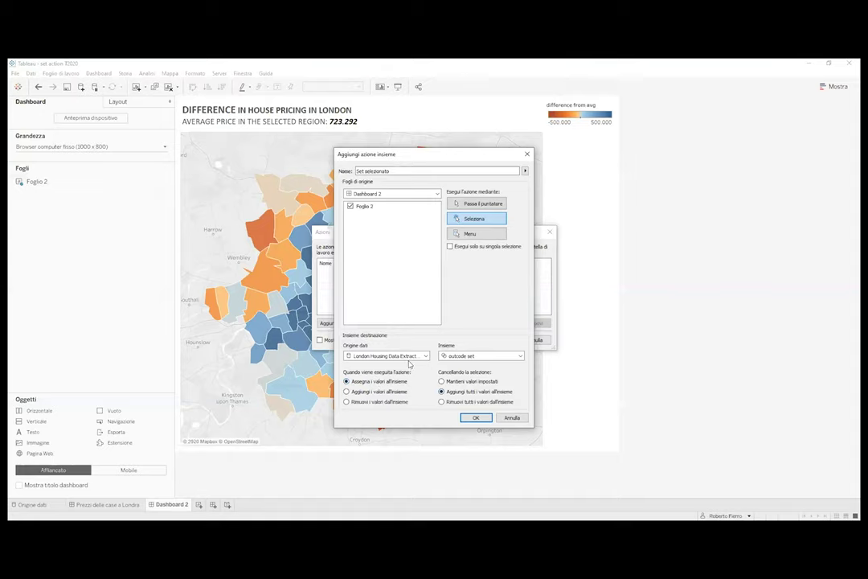
left_click(477, 418)
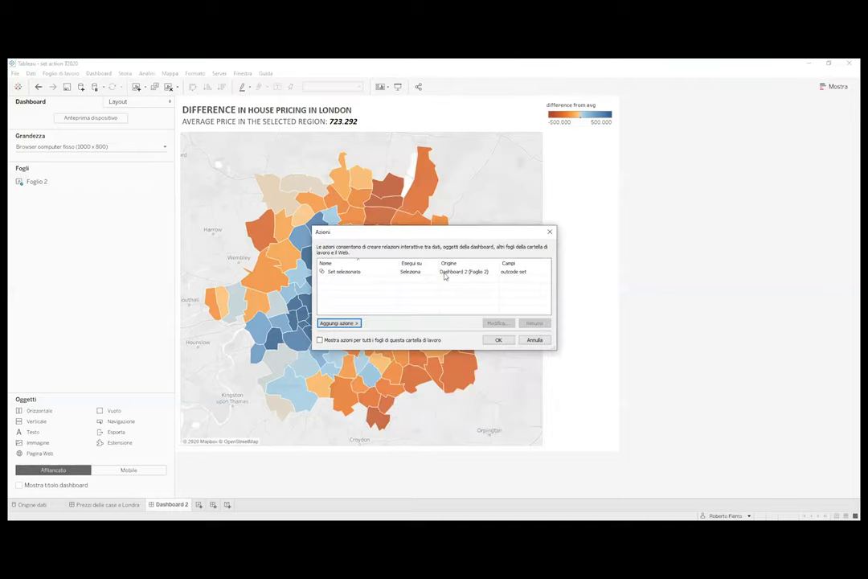
left_click(379, 275)
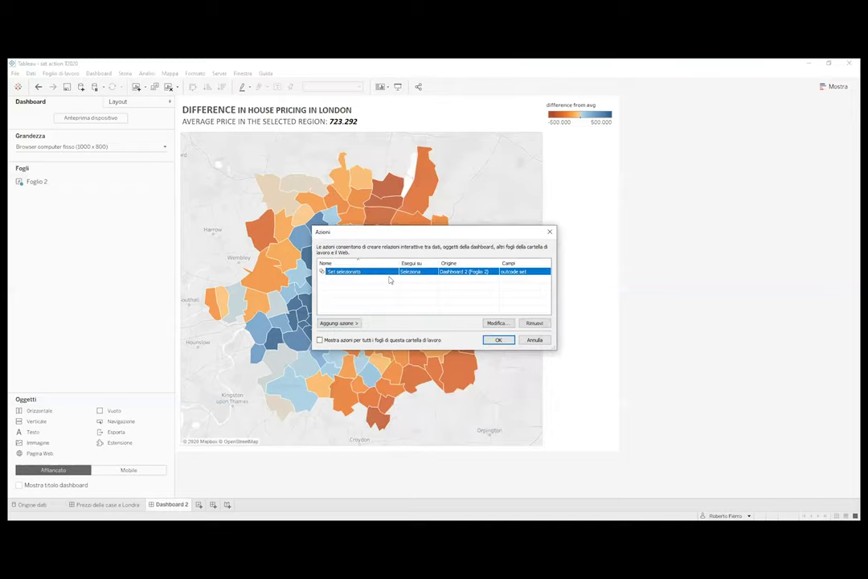
left_click(455, 291)
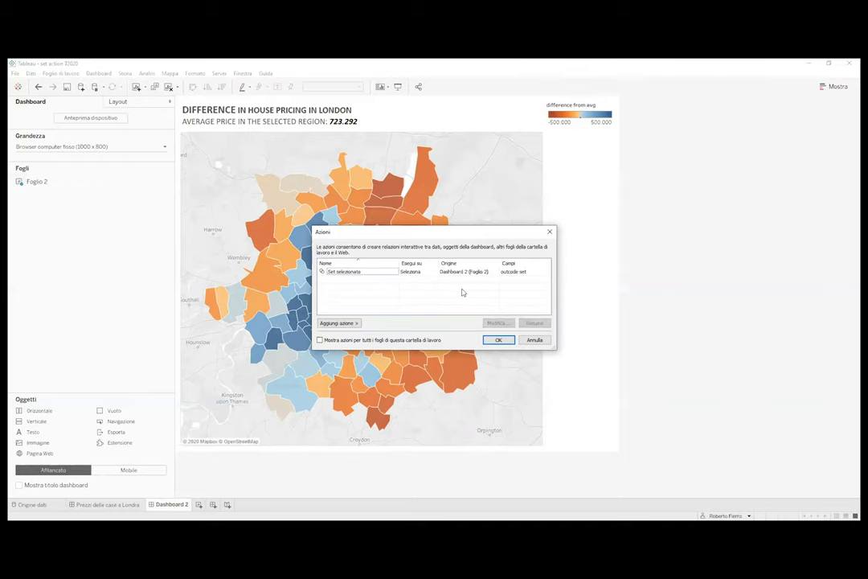
left_click(498, 340)
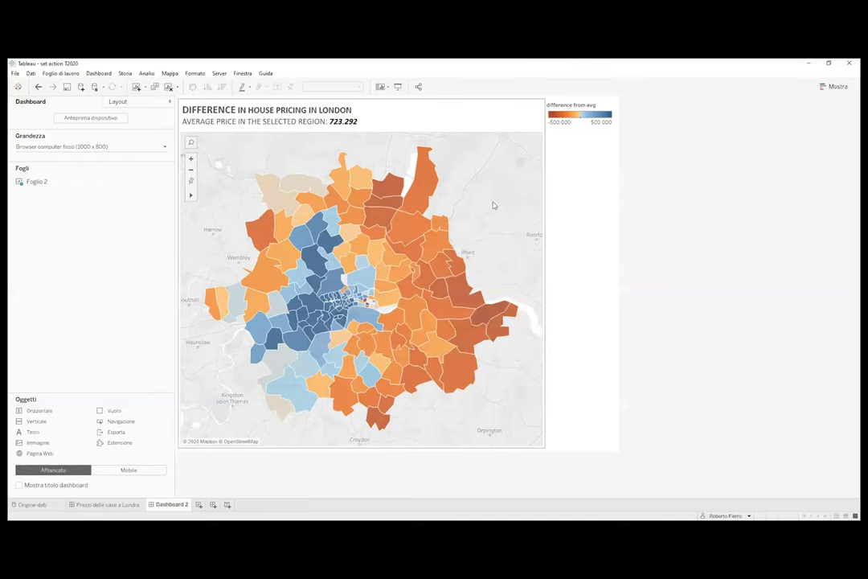
left_click(402, 229)
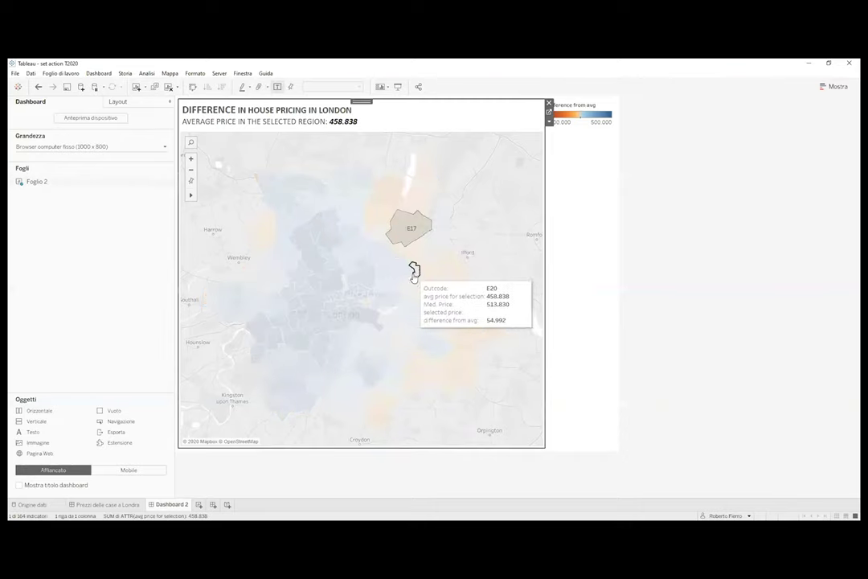
left_click(402, 271)
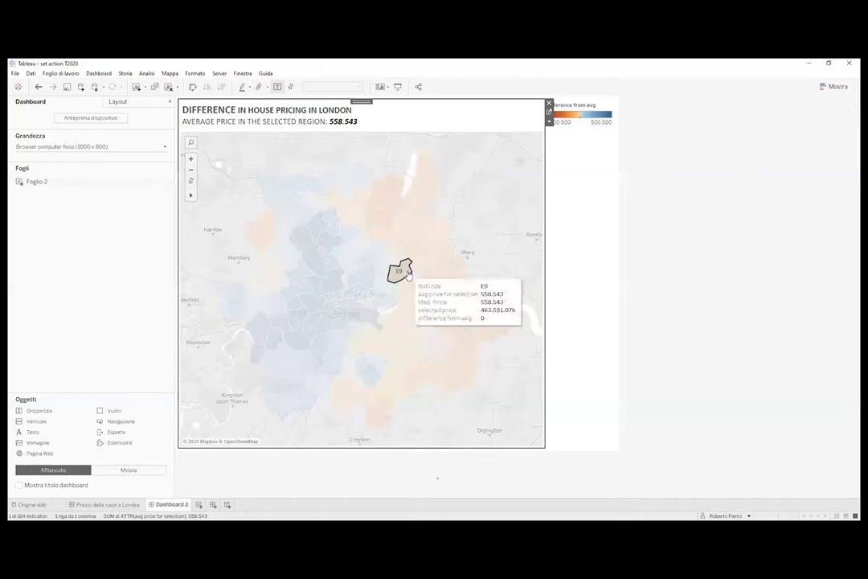
left_click(380, 302)
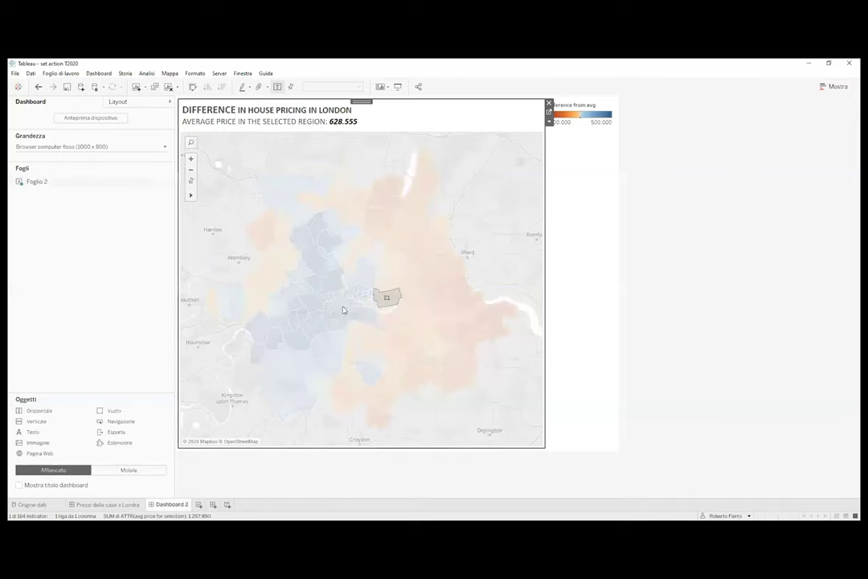
left_click(344, 310)
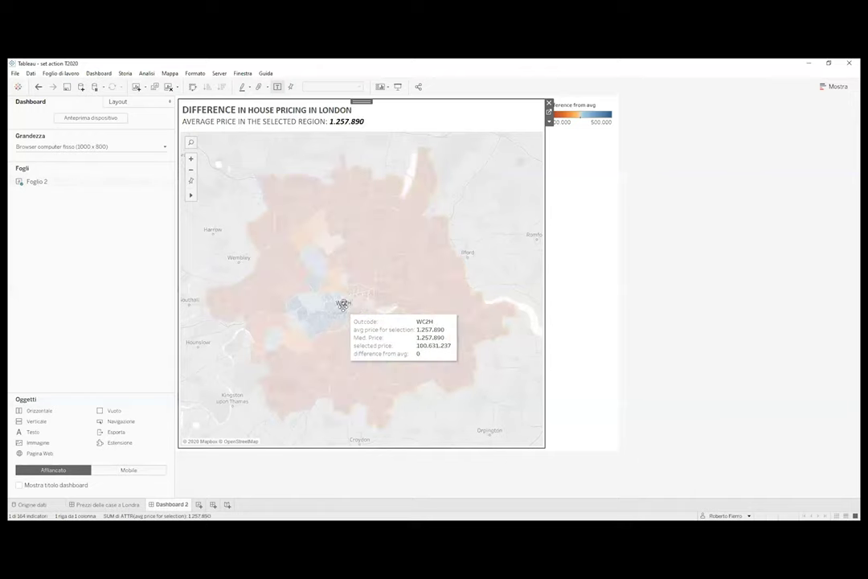
left_click(389, 300)
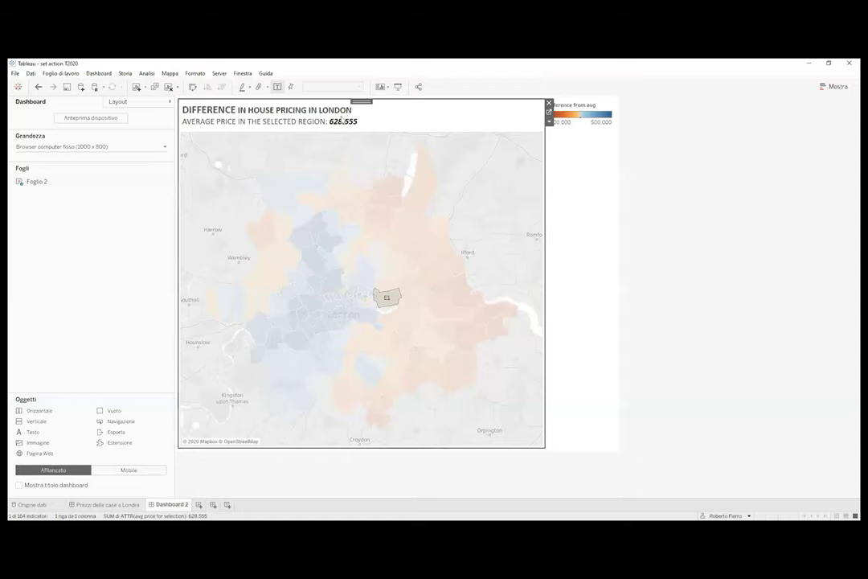
left_click(390, 201)
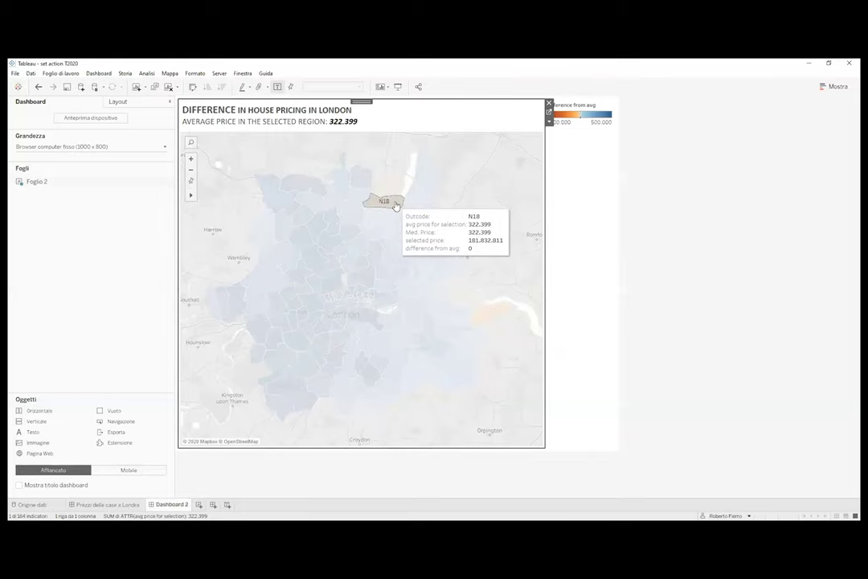
left_click(395, 204)
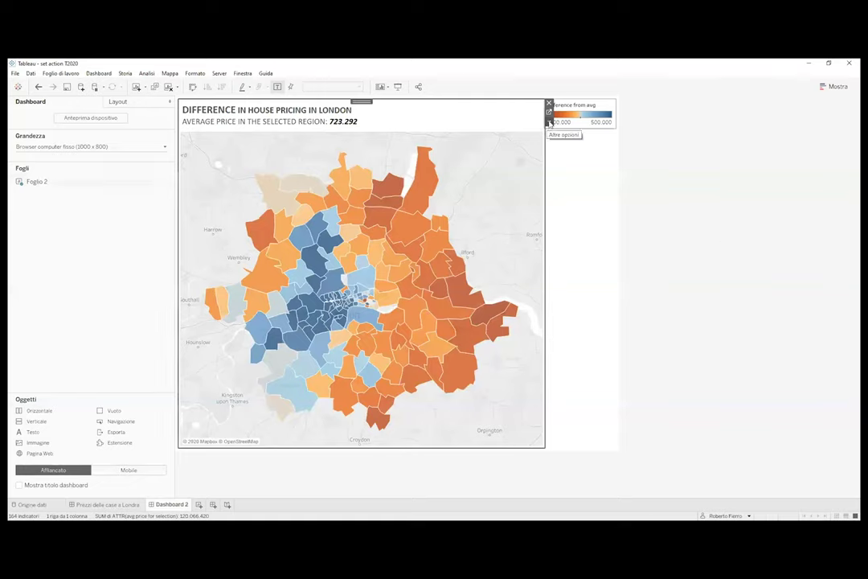
- Test the map by selecting outcodes E4, N9 and E18, then clear the selection
left_click(550, 123)
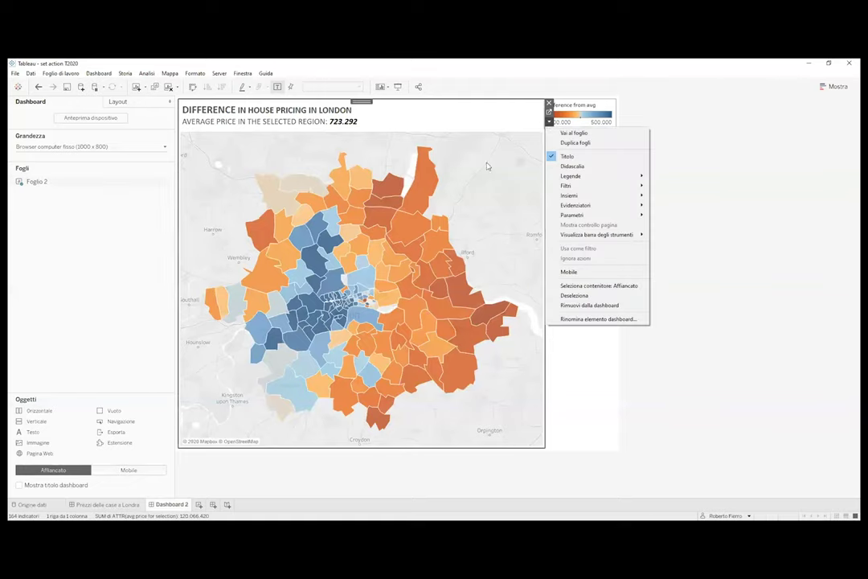
left_click(402, 145)
left_click(415, 191)
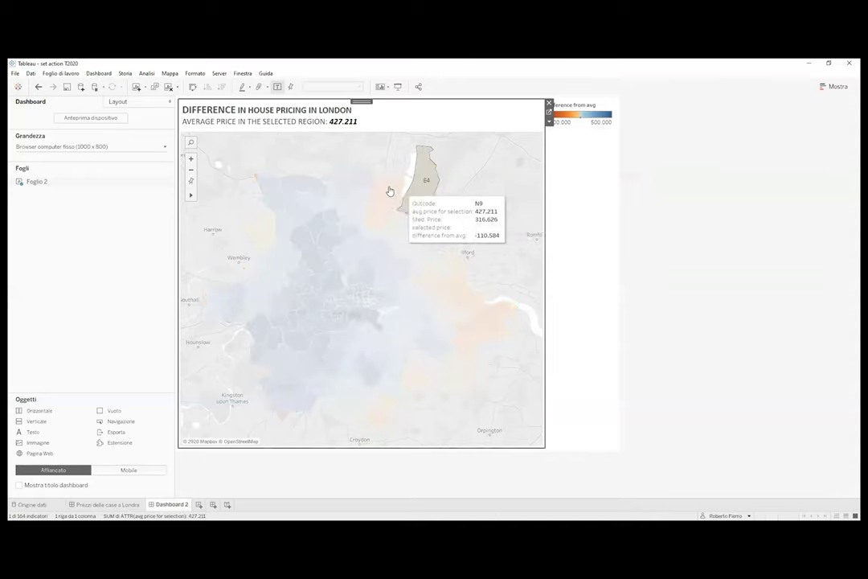
left_click(388, 186)
left_click(440, 223)
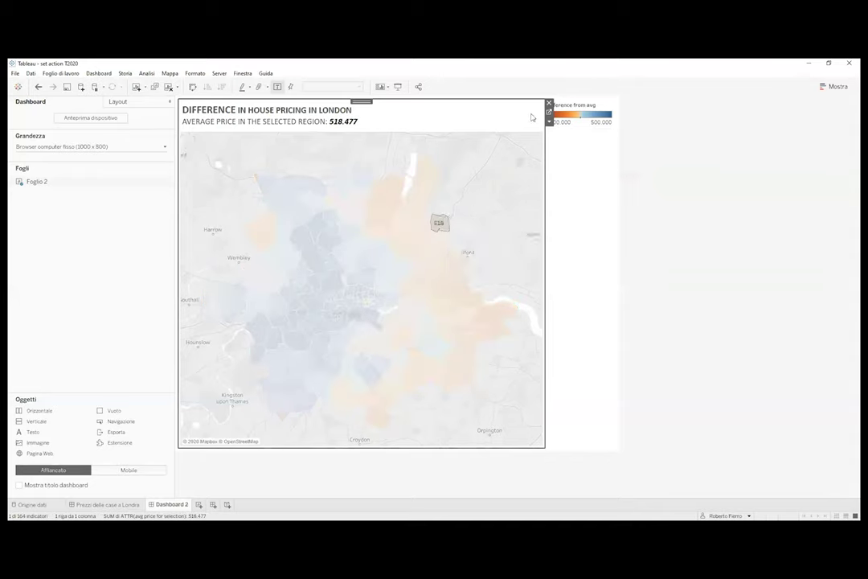
left_click(496, 170)
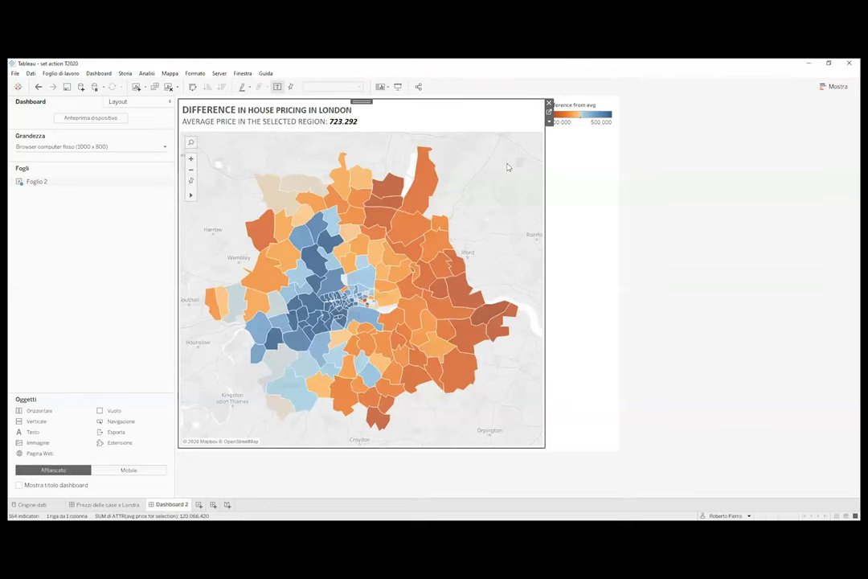
left_click(549, 122)
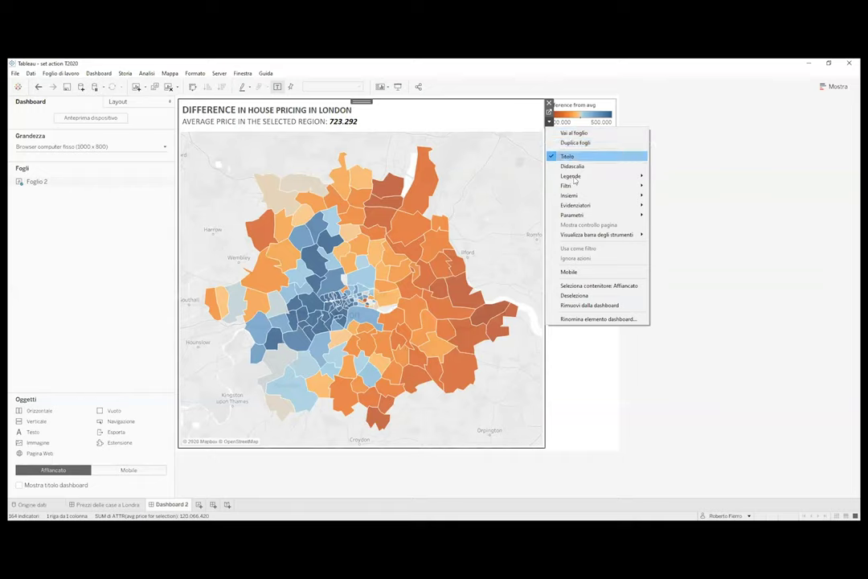
- Show the Ingresso/Uscita di outcode set checkbox list beside the map and select it
mouse_move(573, 197)
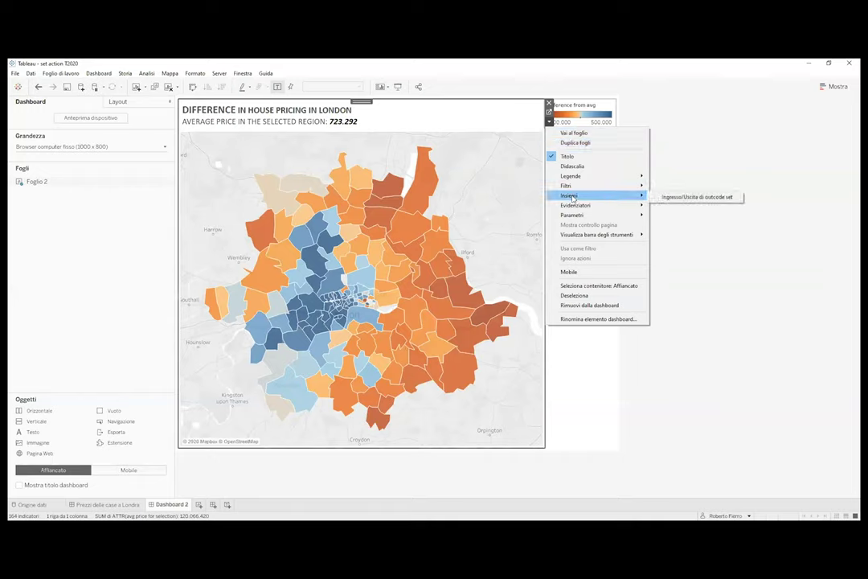
left_click(685, 200)
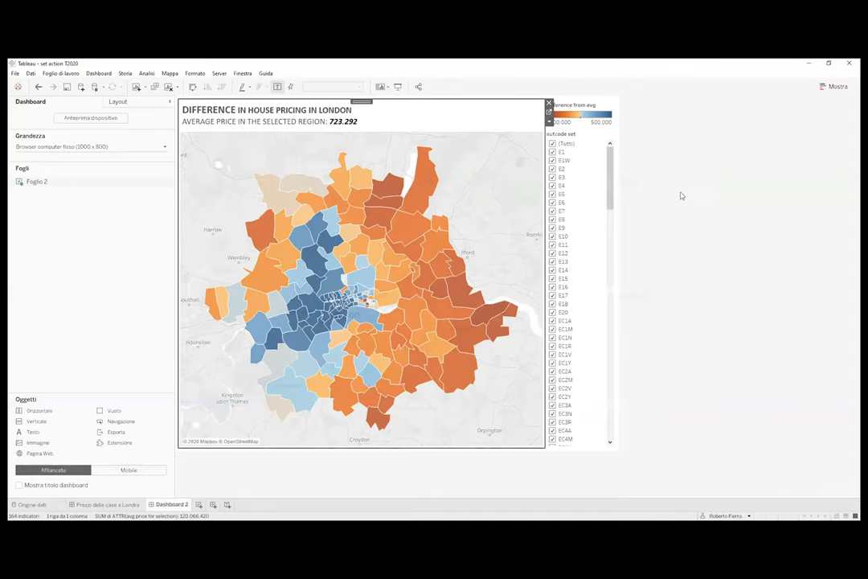
left_click(613, 164)
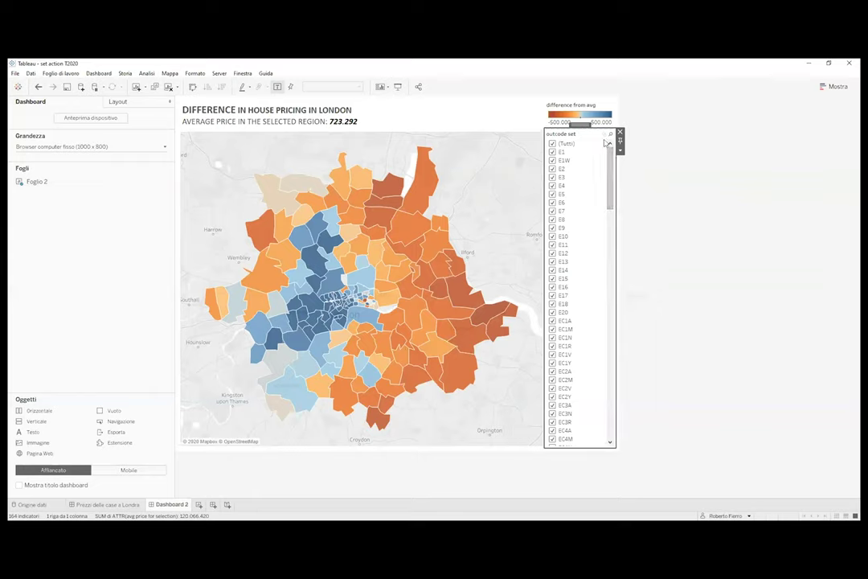
left_click(619, 150)
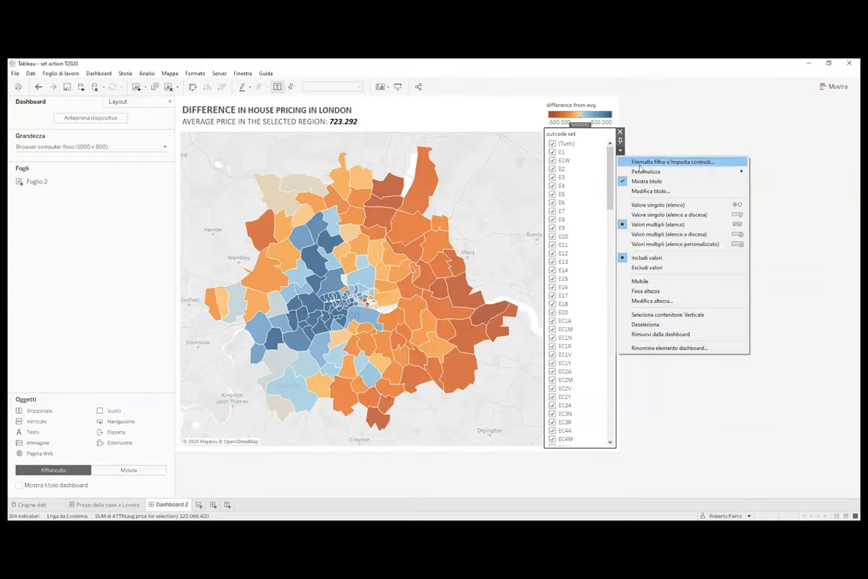
- Switch the outcode set control to Valore singolo (elenco a discesa) and pick E8, E11, then E14
left_click(650, 215)
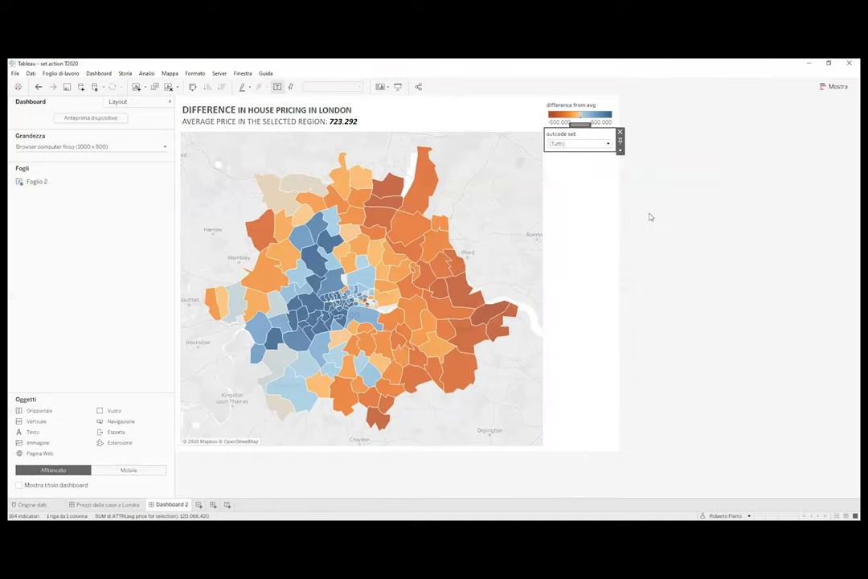
left_click(580, 145)
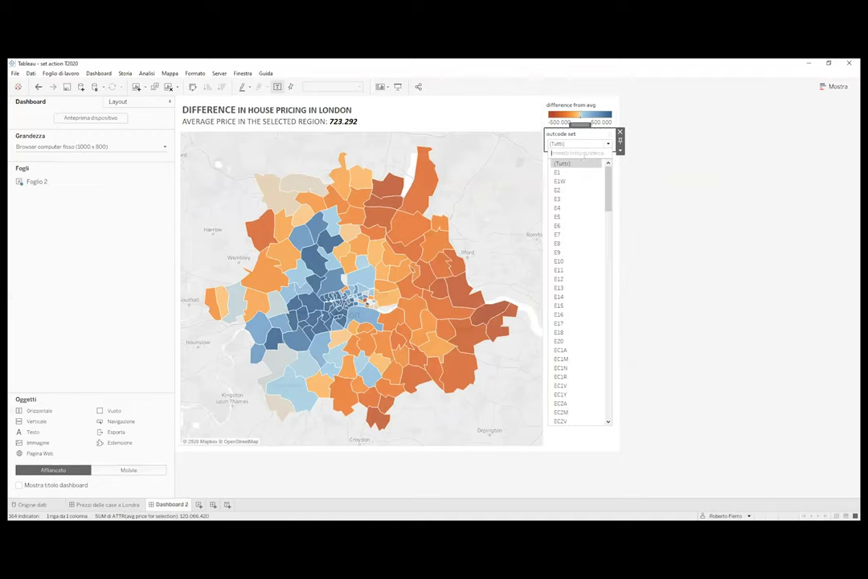
left_click(567, 244)
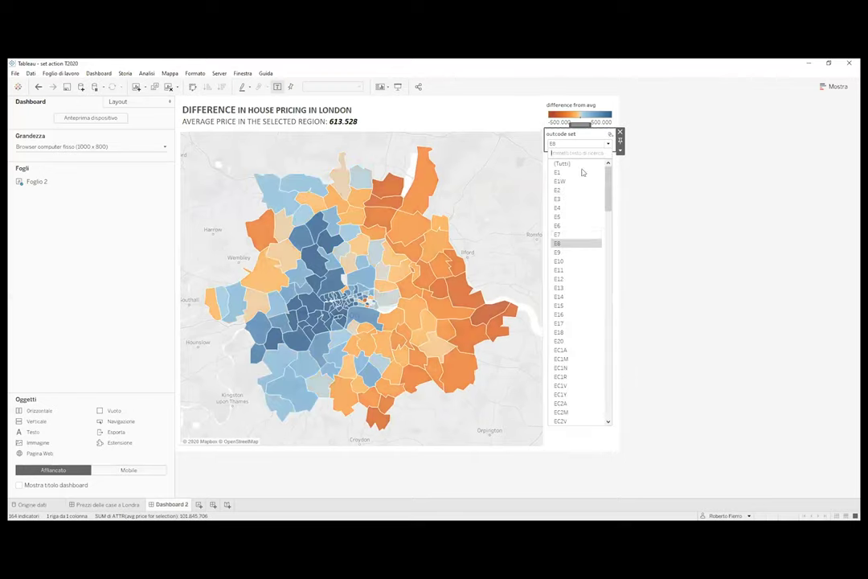
left_click(571, 269)
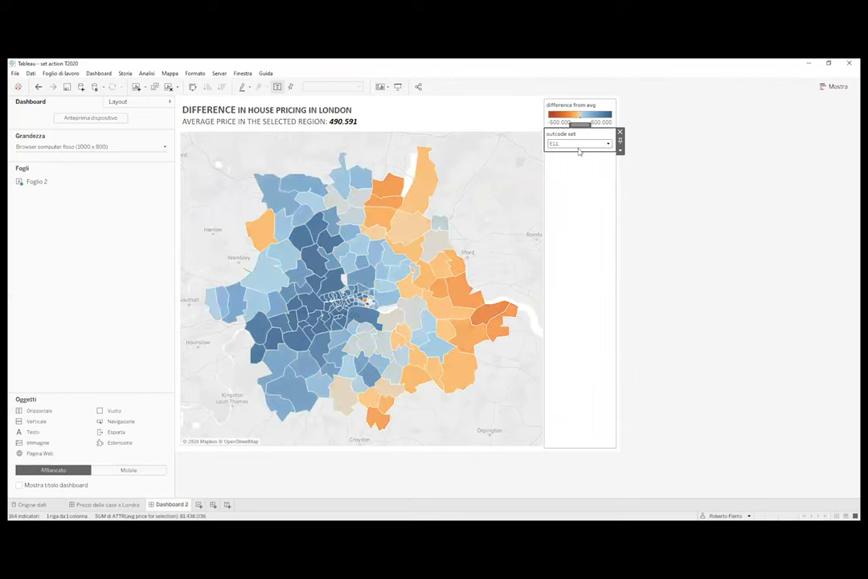
left_click(579, 143)
left_click(565, 297)
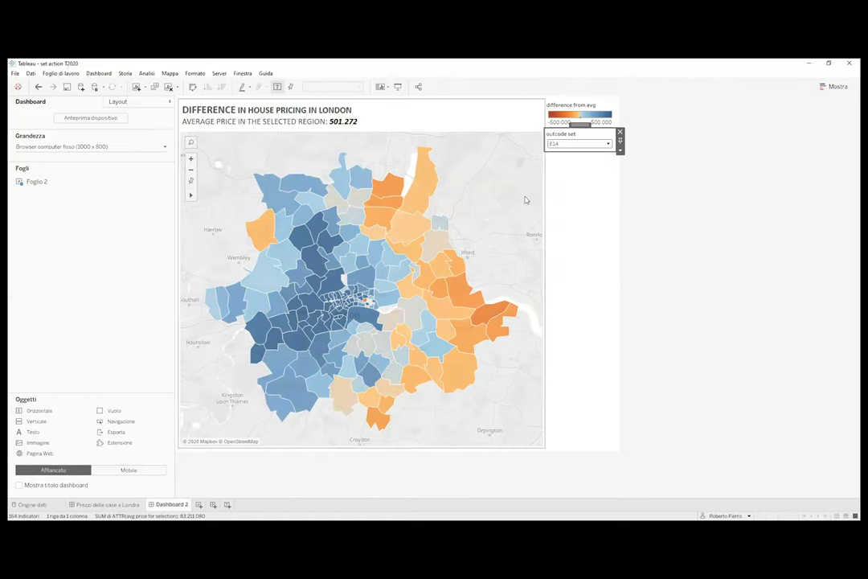
- Select E4 and then E12 on the map, deselecting each, to check the dropdown follows
left_click(425, 193)
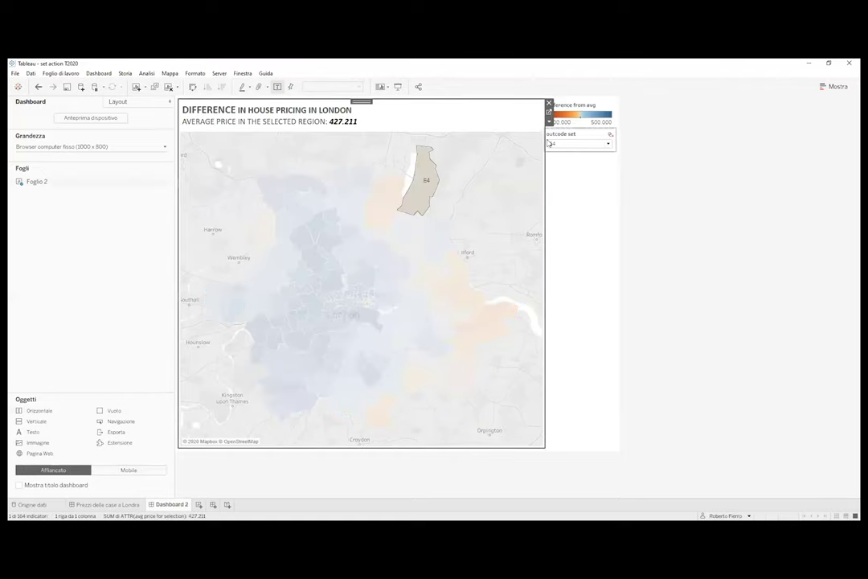
left_click(420, 195)
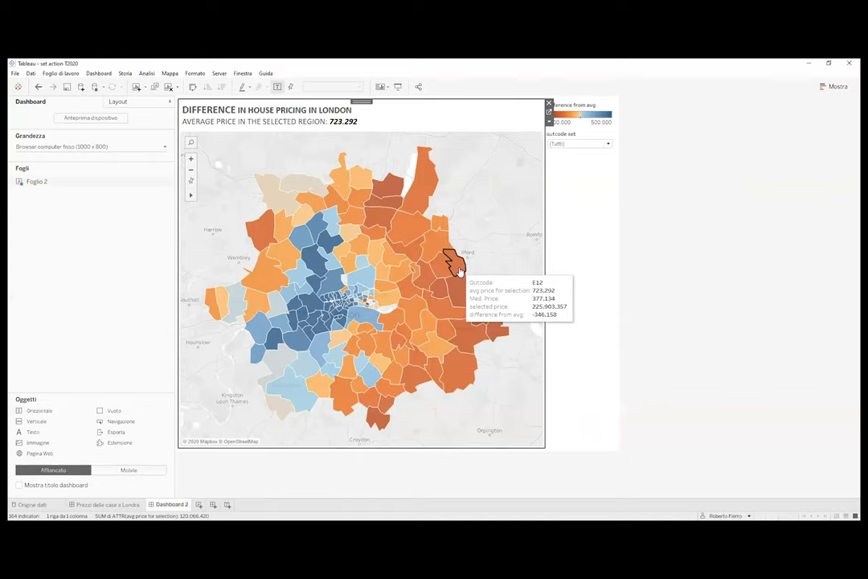
left_click(458, 270)
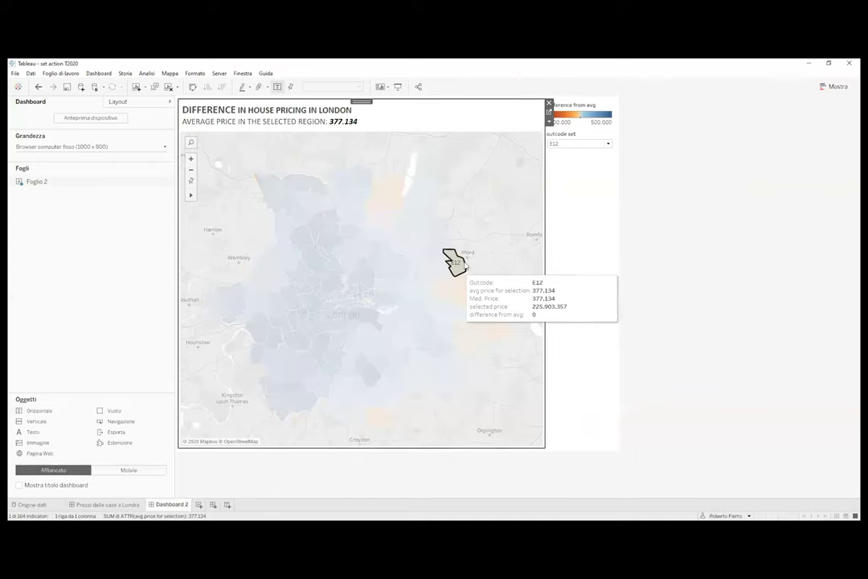
left_click(488, 231)
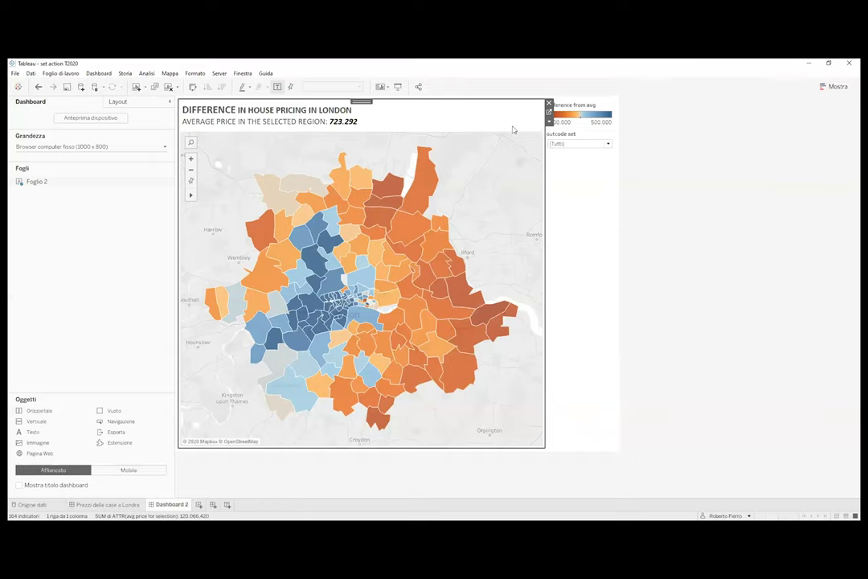
- Go to the Foglio 2 worksheet and open the Data pane's menu for adding new fields
left_click(549, 114)
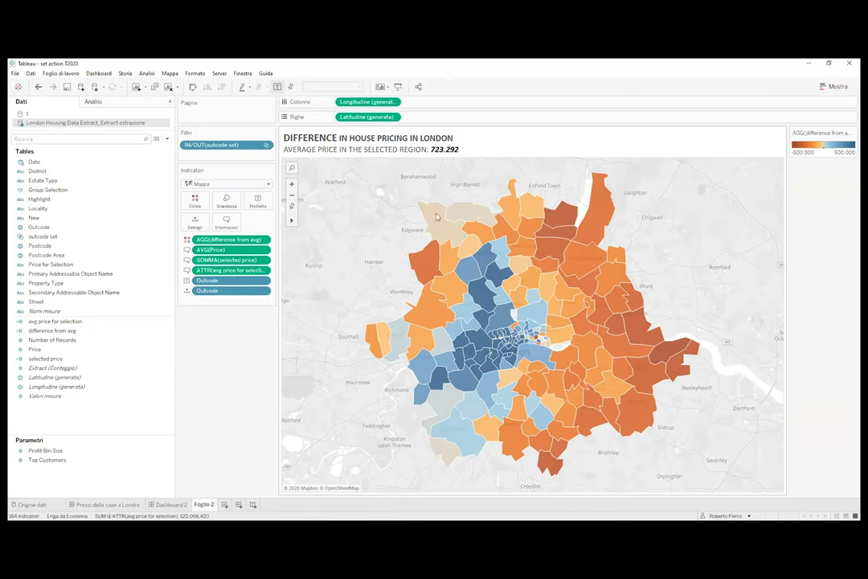
mouse_move(431, 215)
left_click(152, 220)
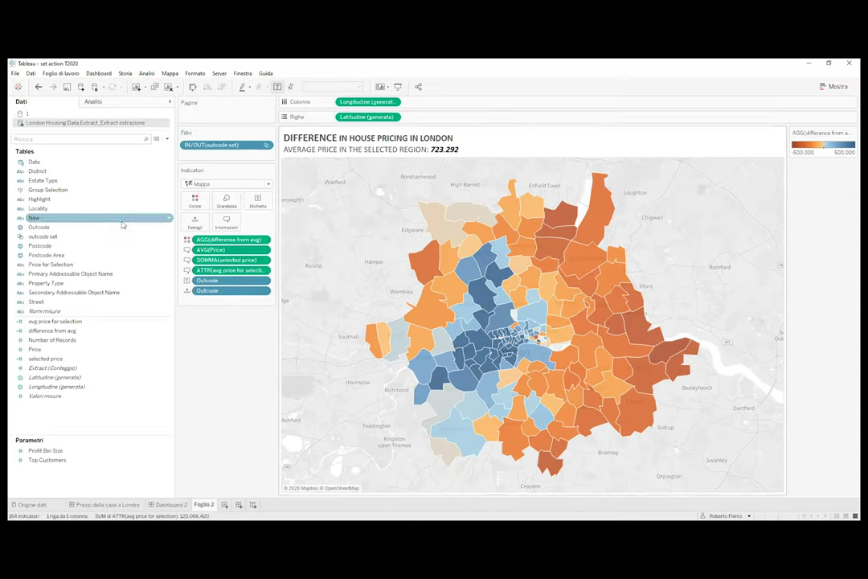
left_click(60, 198)
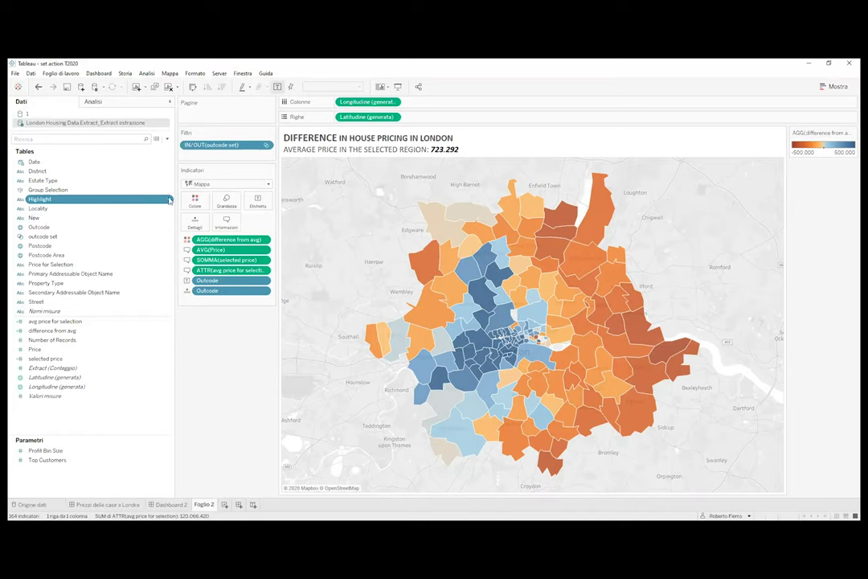
left_click(167, 140)
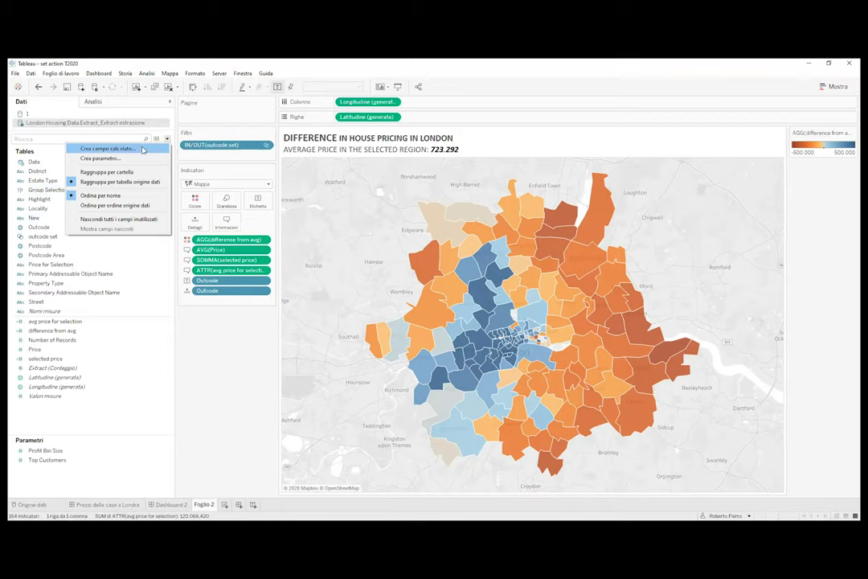
- Create calculated field 'Evidenziatore' whose formula is the text "Evidenziatore"
left_click(142, 149)
type("Evidenziatore")
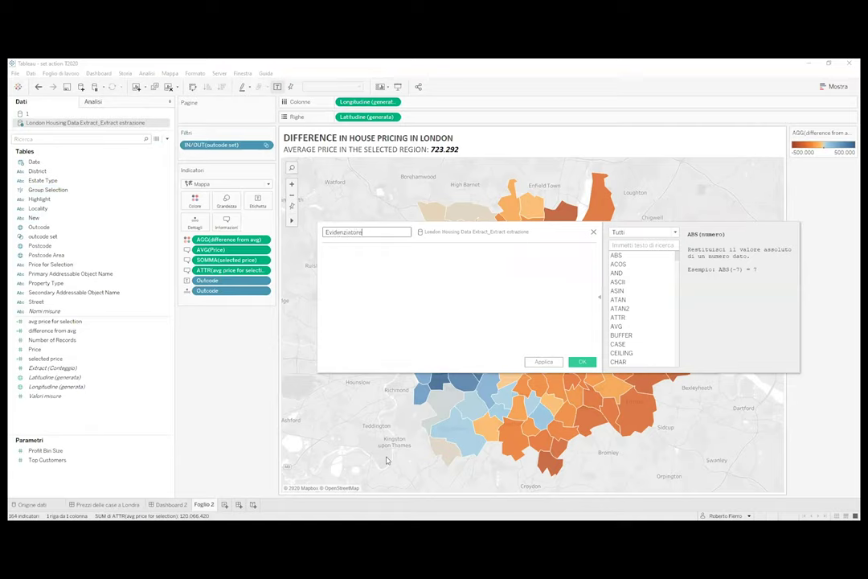
left_click(378, 255)
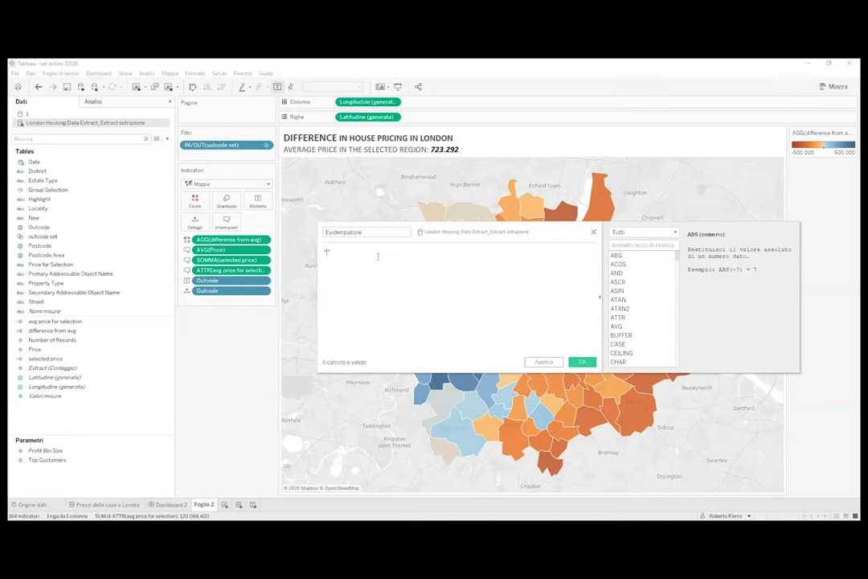
type("F")
type("idenzia")
type("iatore")
left_click(584, 363)
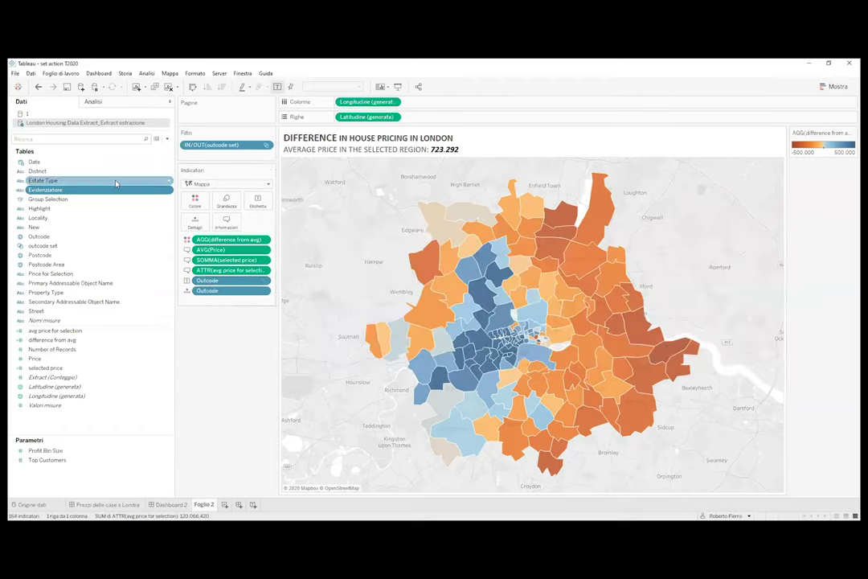
- Put Evidenziatore on Columns of the outcode map and untick Mostra intestazione to hide its header
left_click(50, 199, "ctrl")
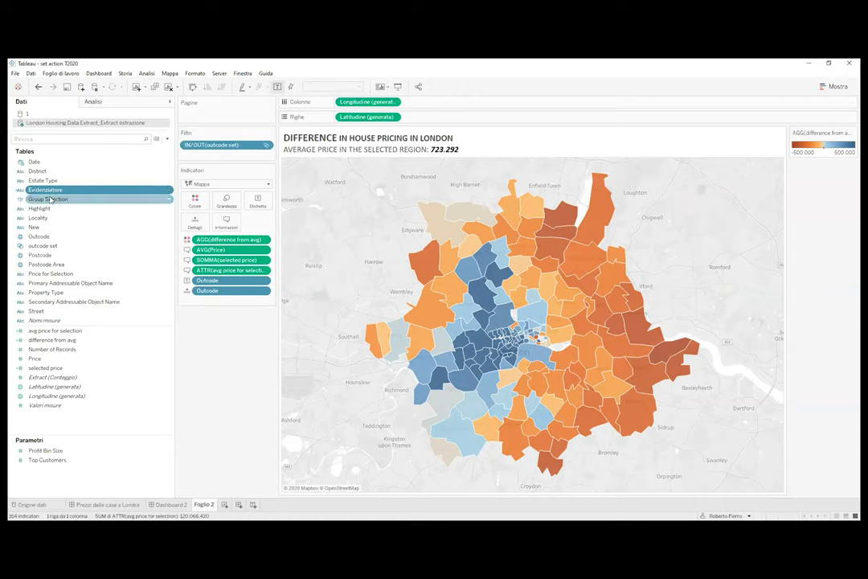
left_click(46, 190)
left_click_drag(46, 191, 336, 103)
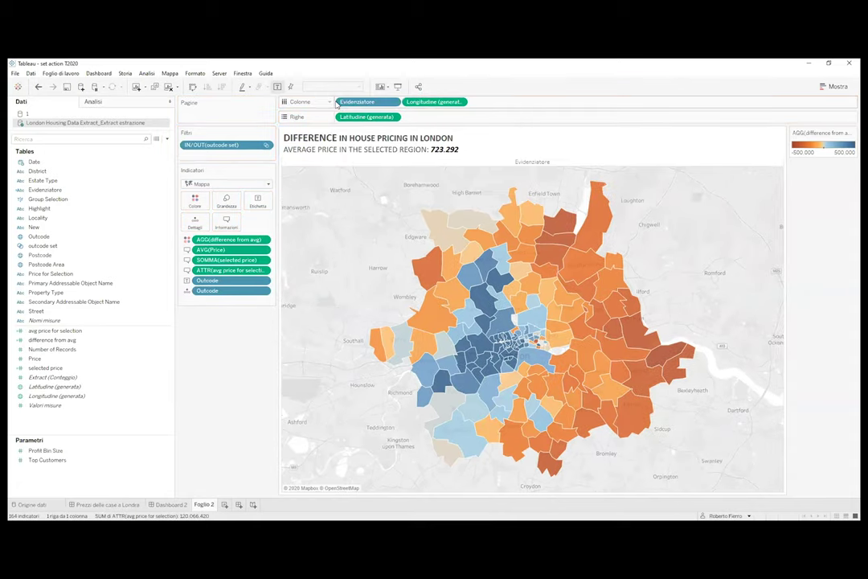
right_click(516, 163)
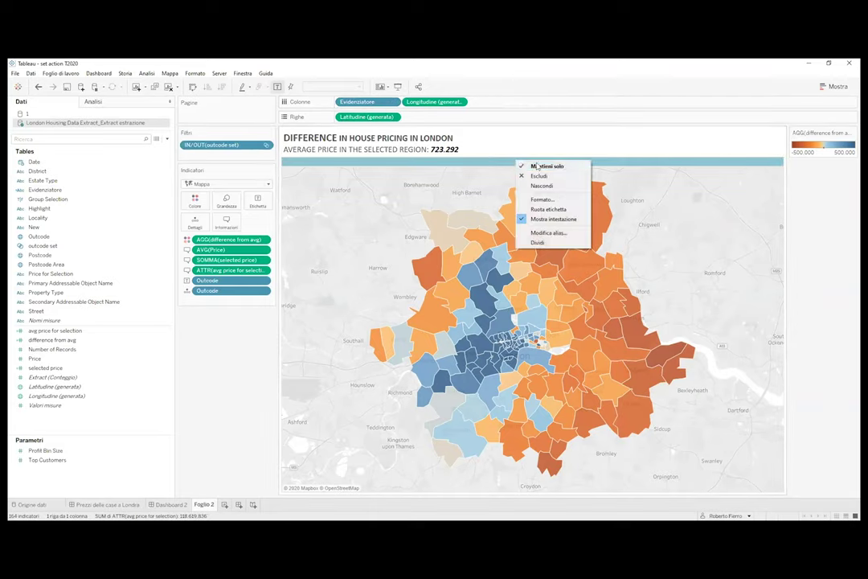
left_click(550, 220)
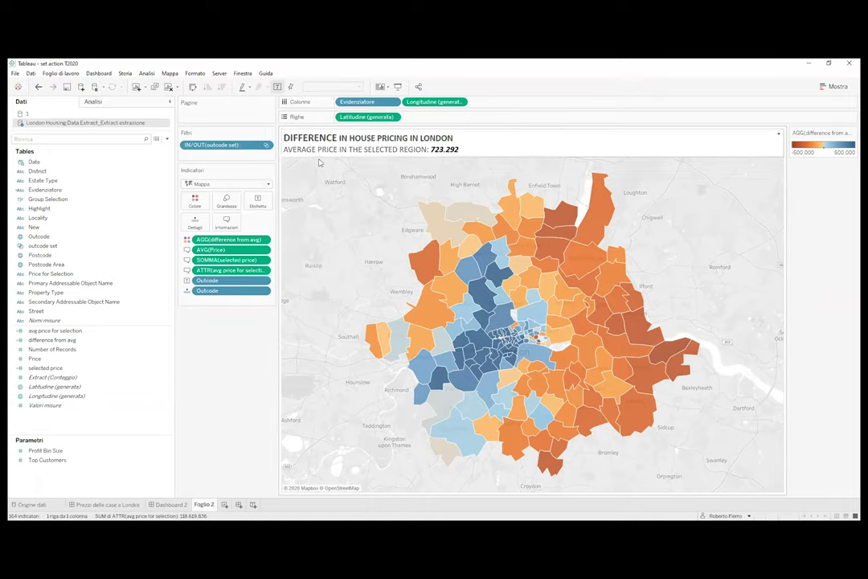
left_click(174, 505)
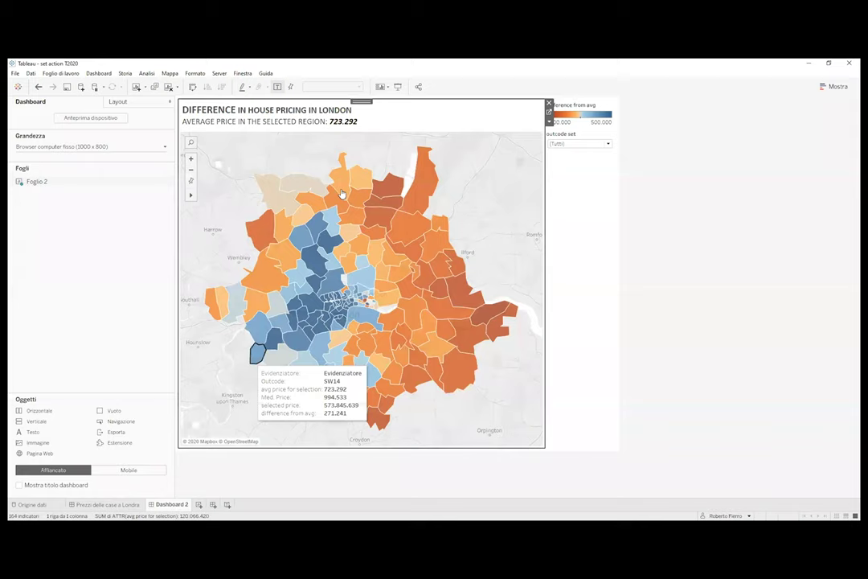
- Test the map by selecting and clearing outcode N21, then start a new highlight action
left_click(359, 177)
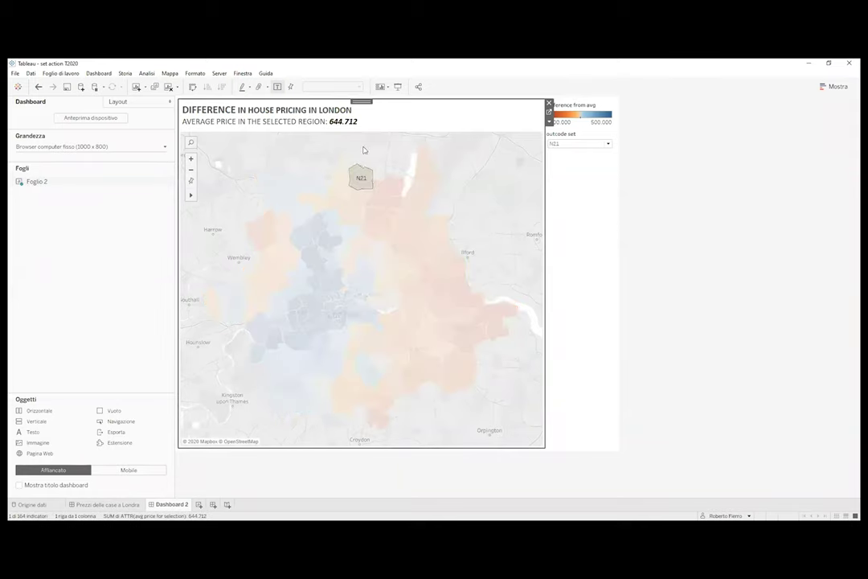
left_click(360, 177)
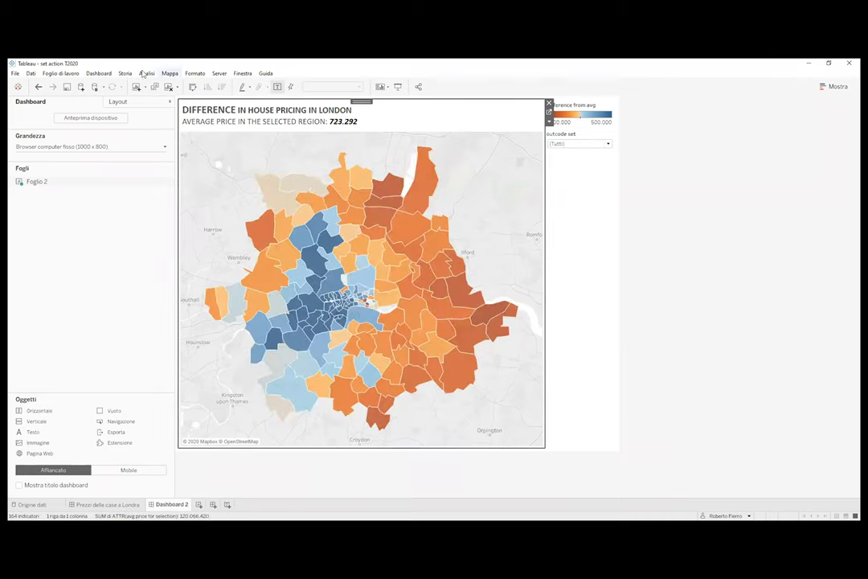
left_click(102, 75)
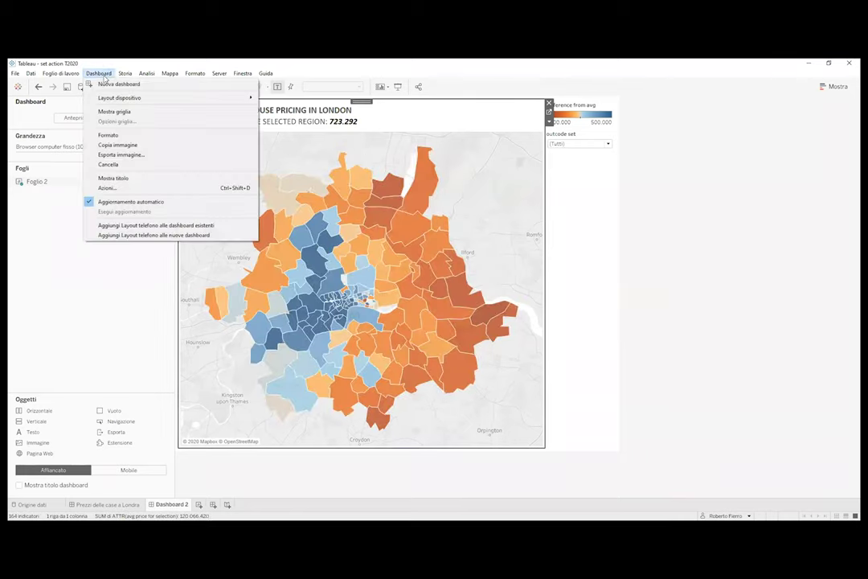
left_click(113, 188)
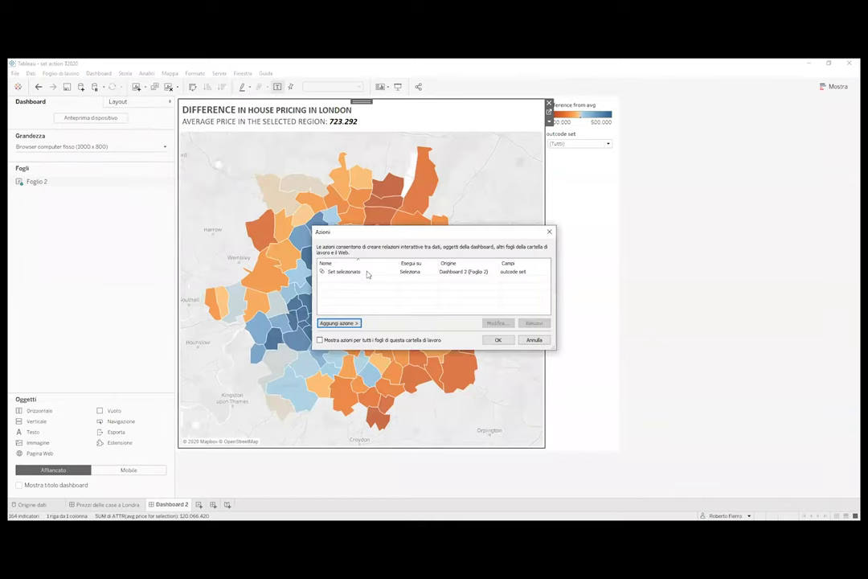
left_click(340, 322)
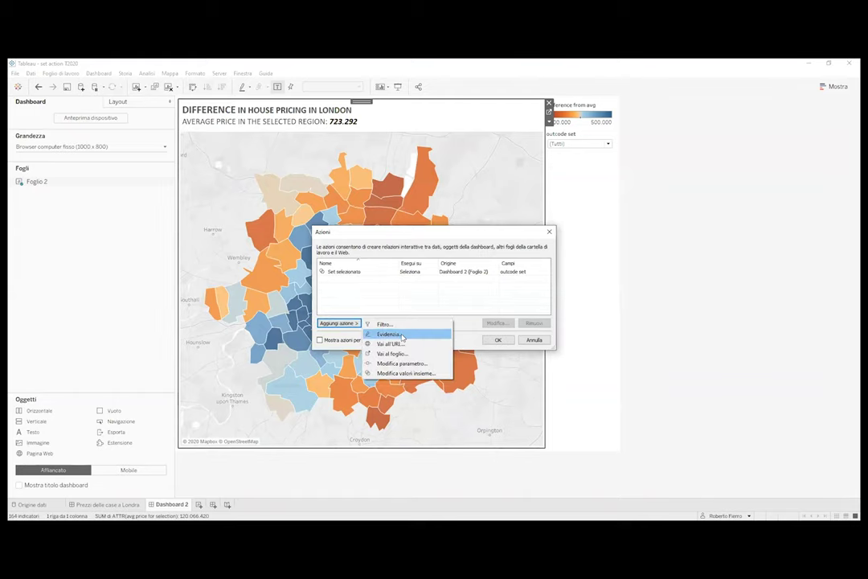
left_click(402, 334)
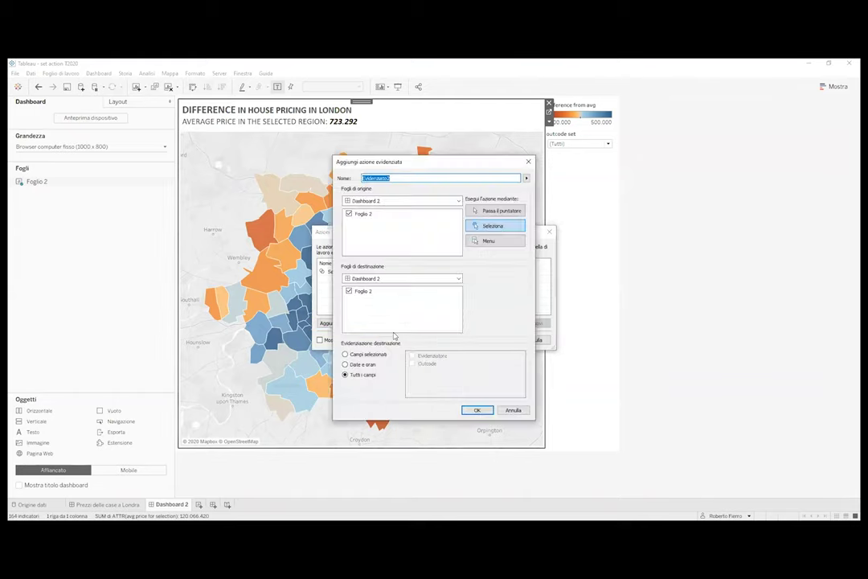
- Name the highlight action 'evidenziato', run on select, highlighting only by the Evidenziatore field
type("evi")
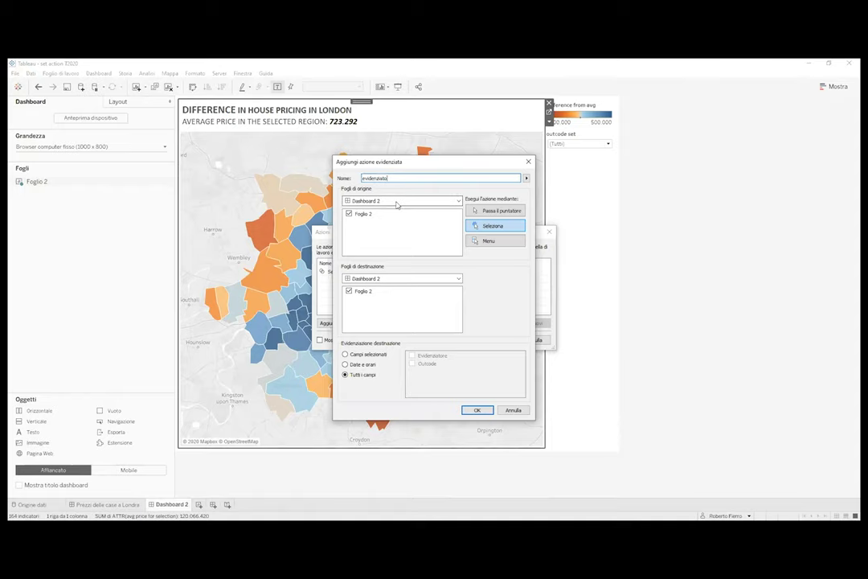
left_click(499, 228)
left_click(345, 355)
left_click(411, 354)
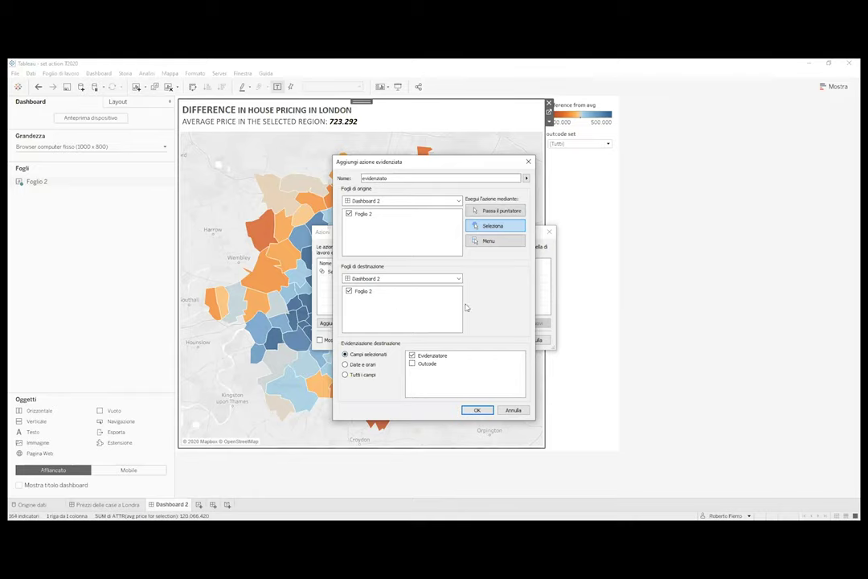
left_click(477, 410)
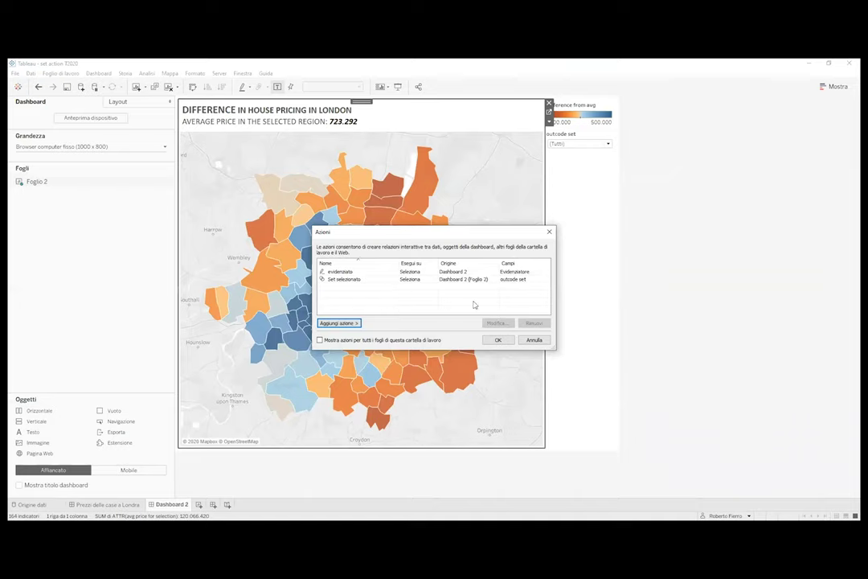
- Close the actions dialog, then check the map recolours for outcodes E12, E6 and E16 before deselecting
left_click(499, 340)
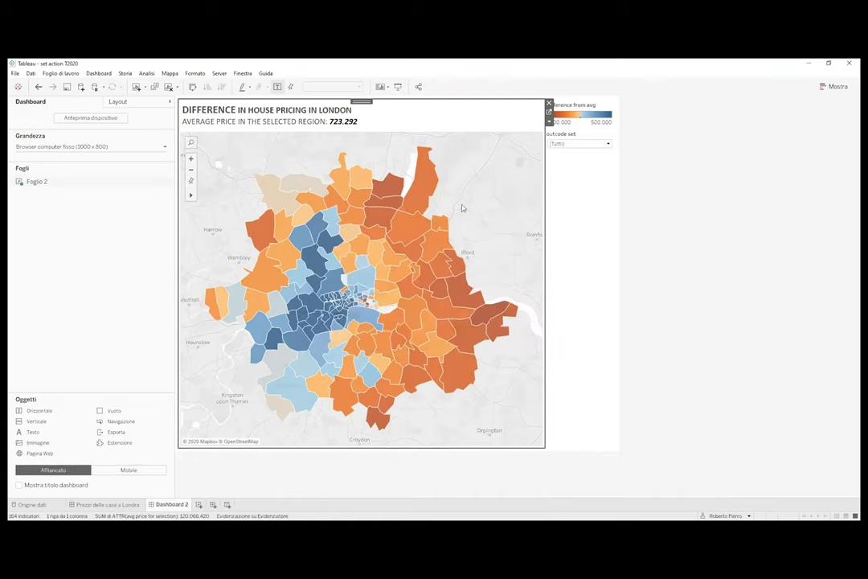
left_click(456, 263)
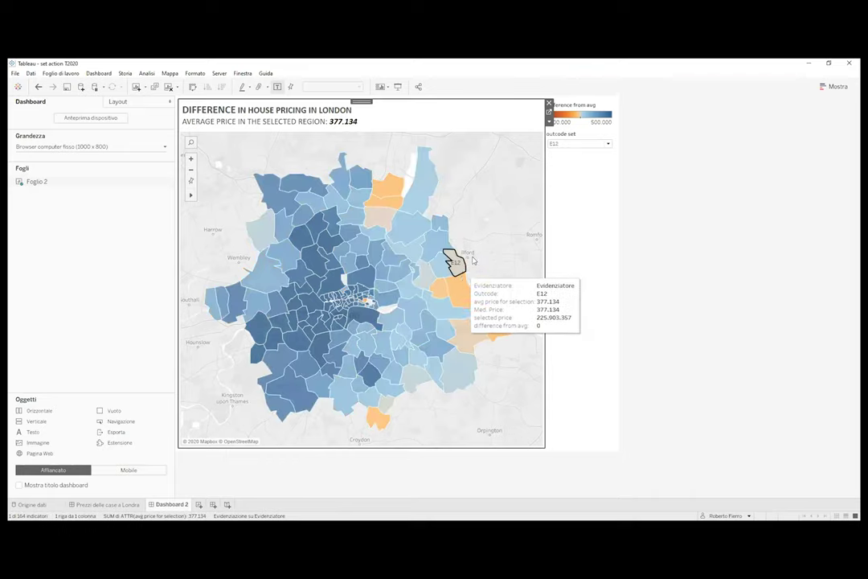
mouse_move(452, 262)
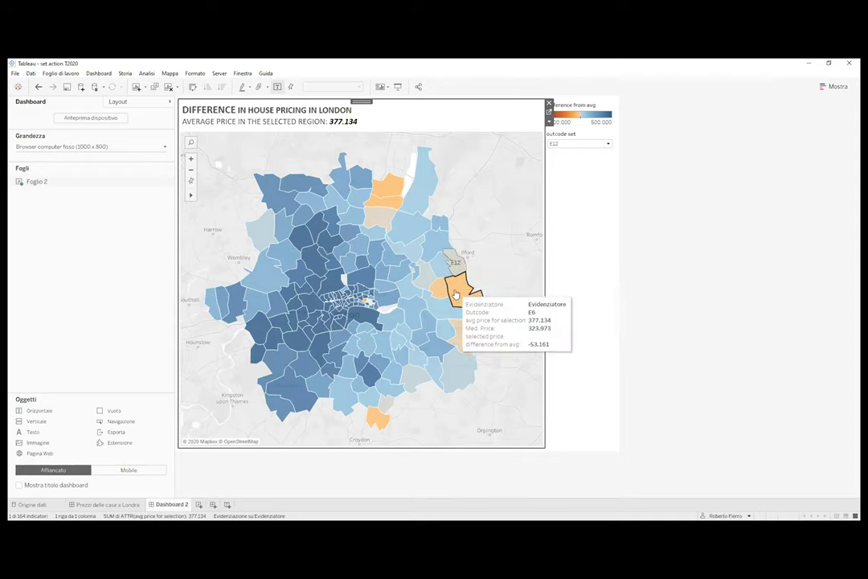
left_click(458, 290)
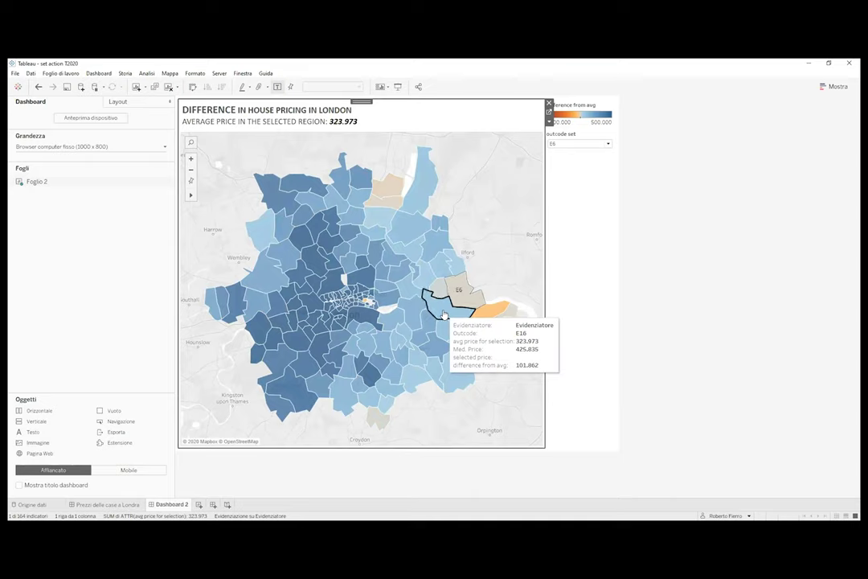
left_click(443, 314)
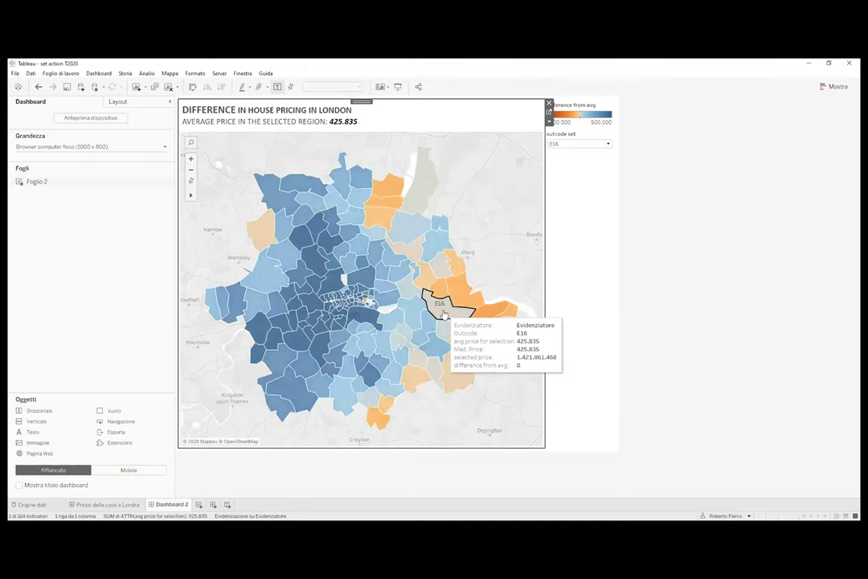
left_click(497, 254)
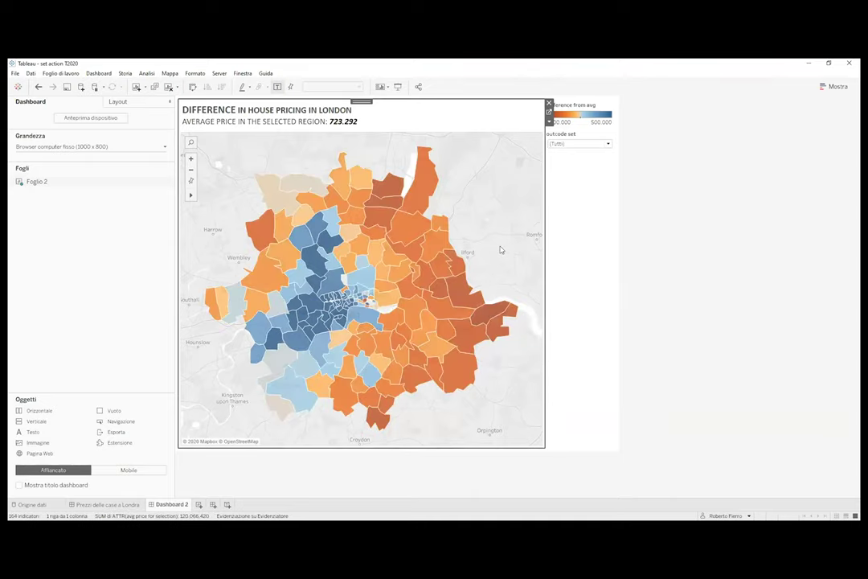